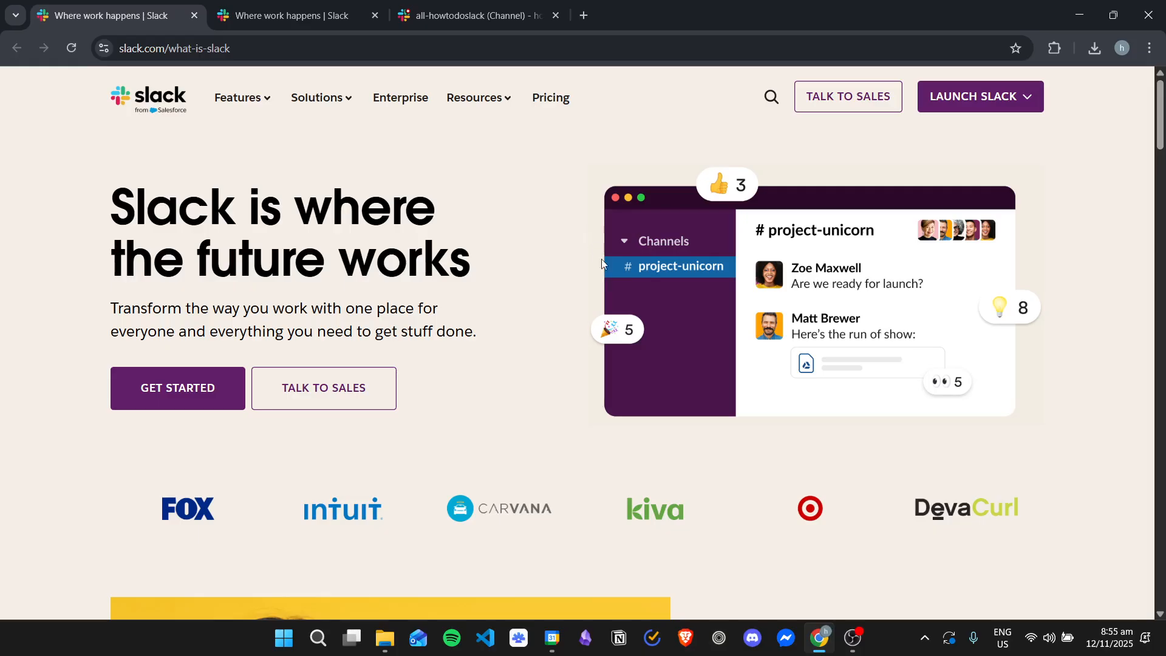
Look through the Slack overview page, examining what the product offers for organizing work and time.
scroll(577, 278, "down", 6)
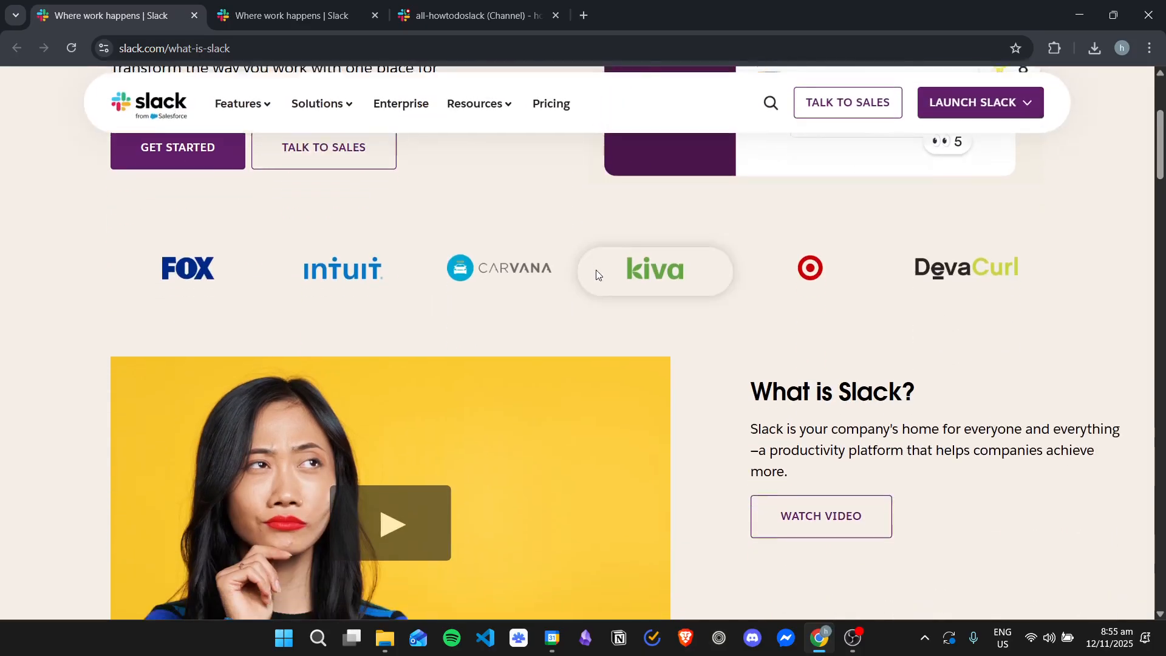
scroll(668, 289, "down", 8)
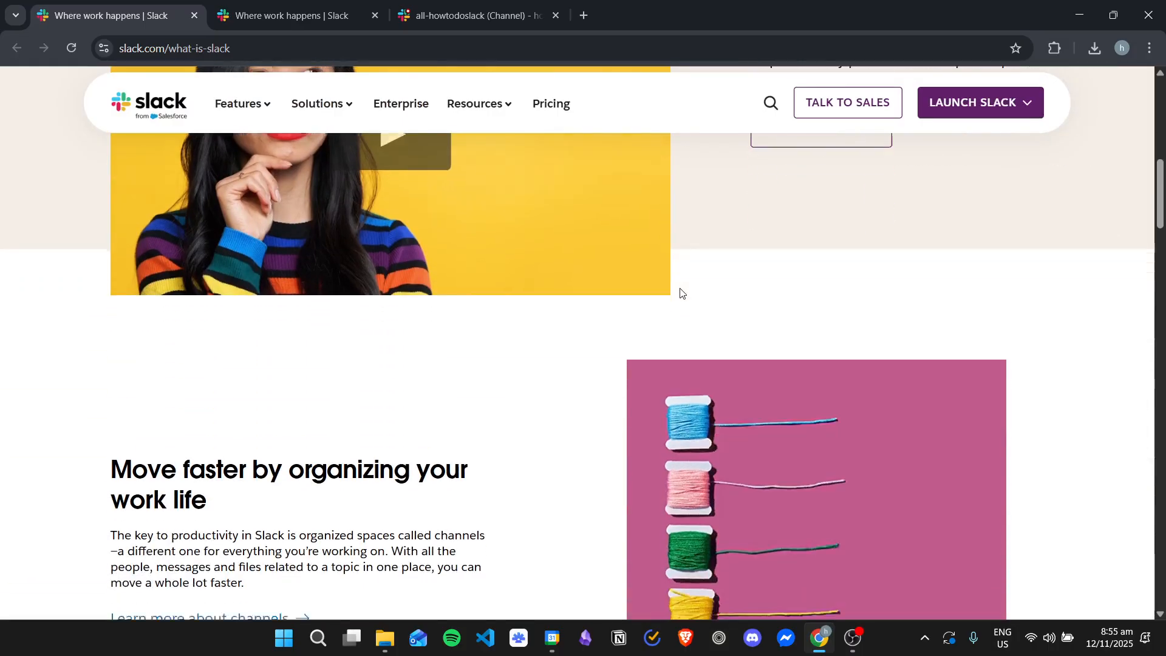
scroll(571, 289, "down", 12)
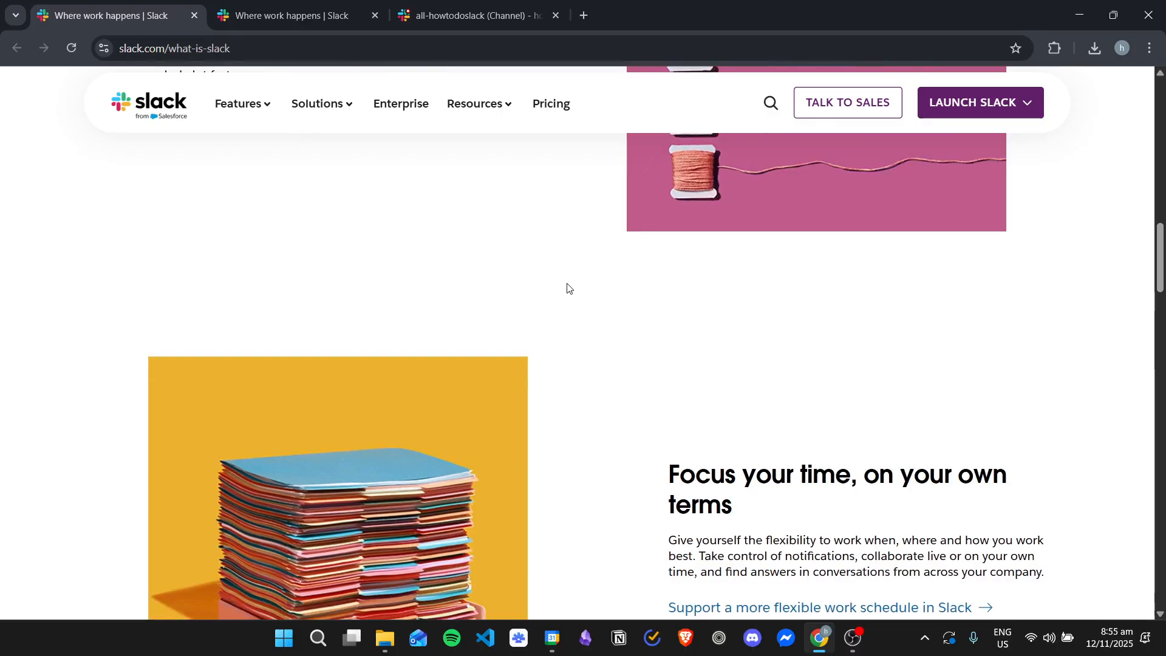
scroll(595, 288, "down", 12)
scroll(604, 293, "down", 7)
scroll(613, 289, "up", 7)
scroll(618, 287, "up", 20)
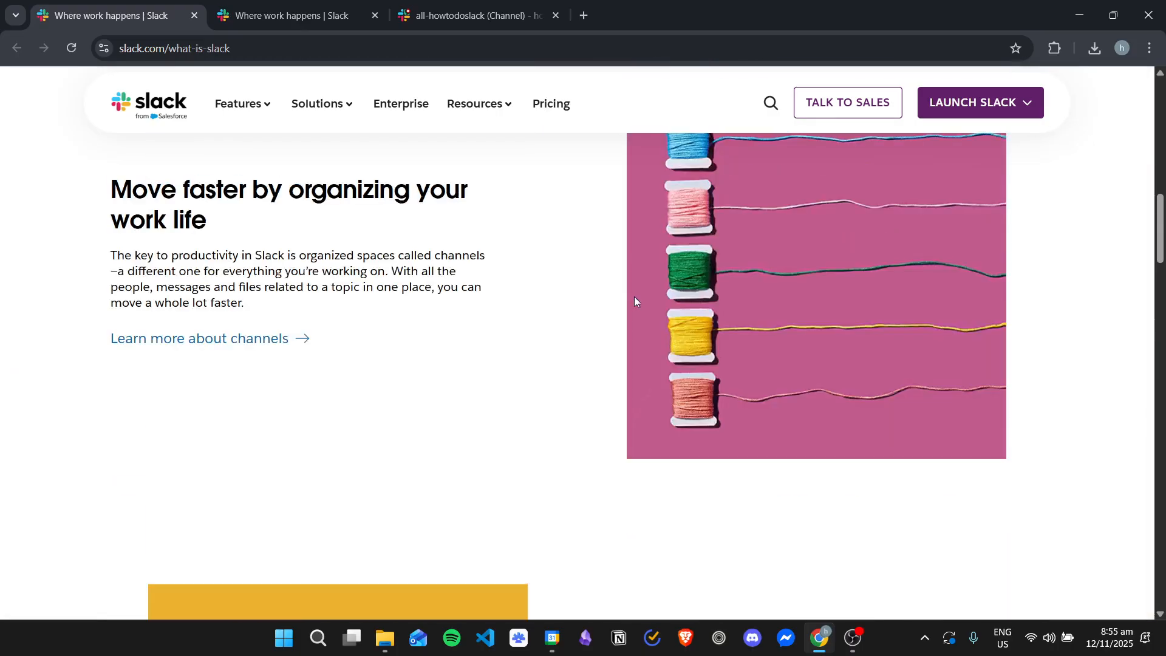
scroll(633, 301, "up", 1)
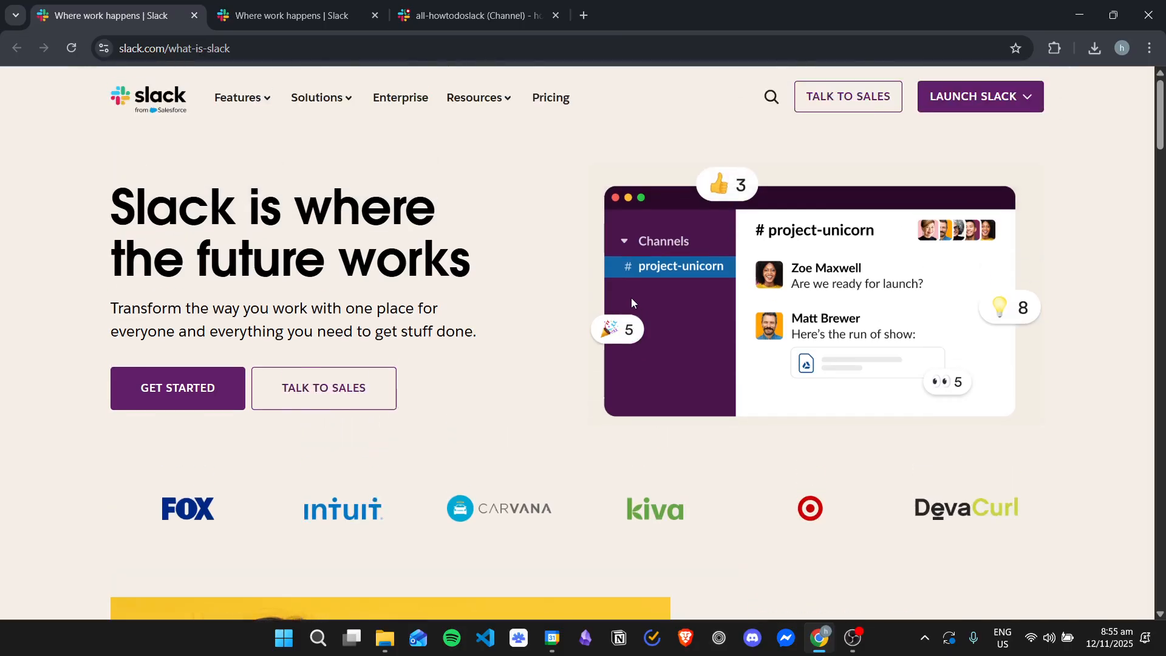
Switch to the slack.com welcome page and review the workspaces available for each account.
left_click(376, 5)
scroll(729, 279, "up", 3)
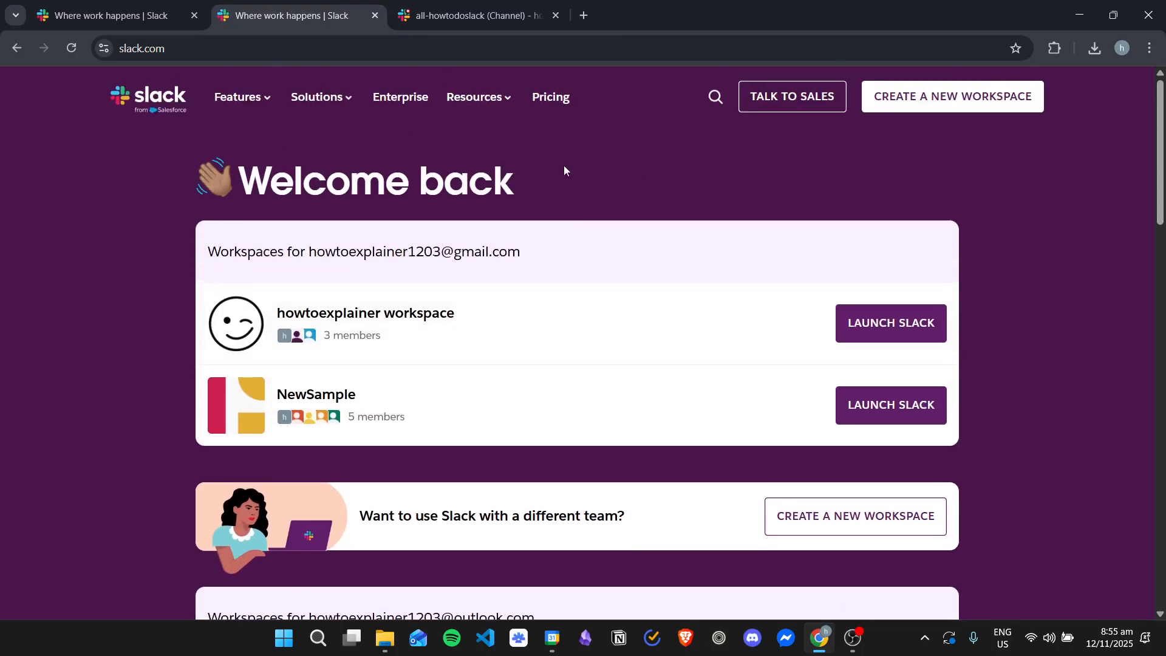
scroll(570, 172, "down", 4)
scroll(364, 449, "down", 1)
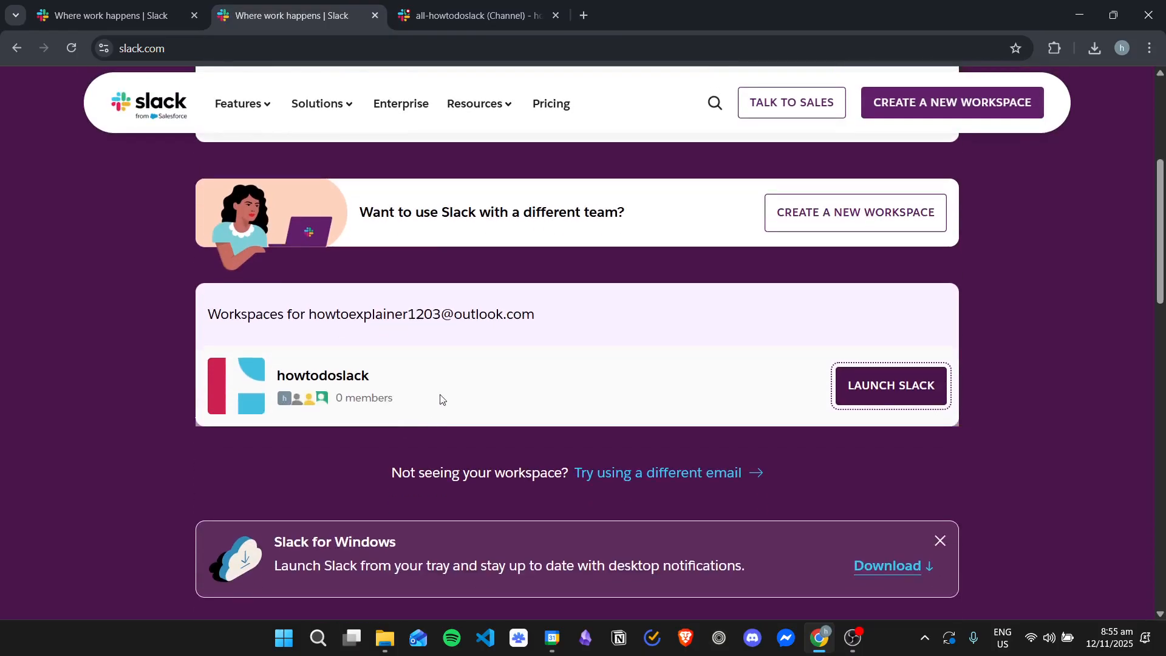
In the howtodoslack workspace, view the new-channel, all-howtodoslack and social channels and the direct messages list.
left_click(471, 10)
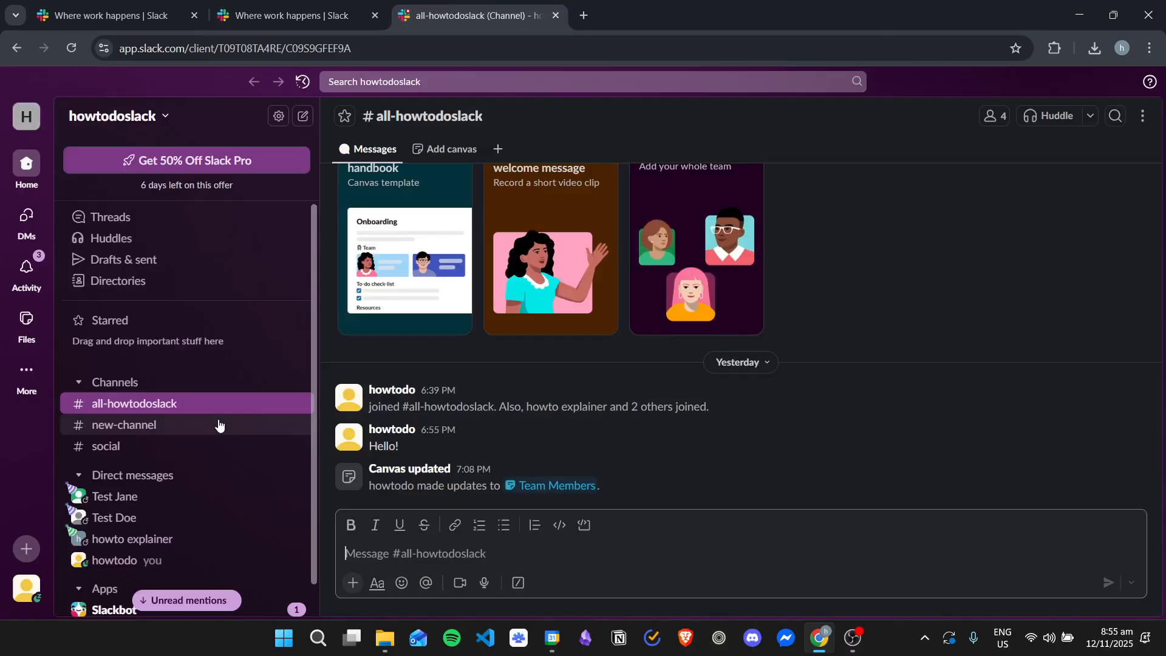
left_click(217, 425)
left_click(193, 403)
left_click(197, 447)
left_click(22, 237)
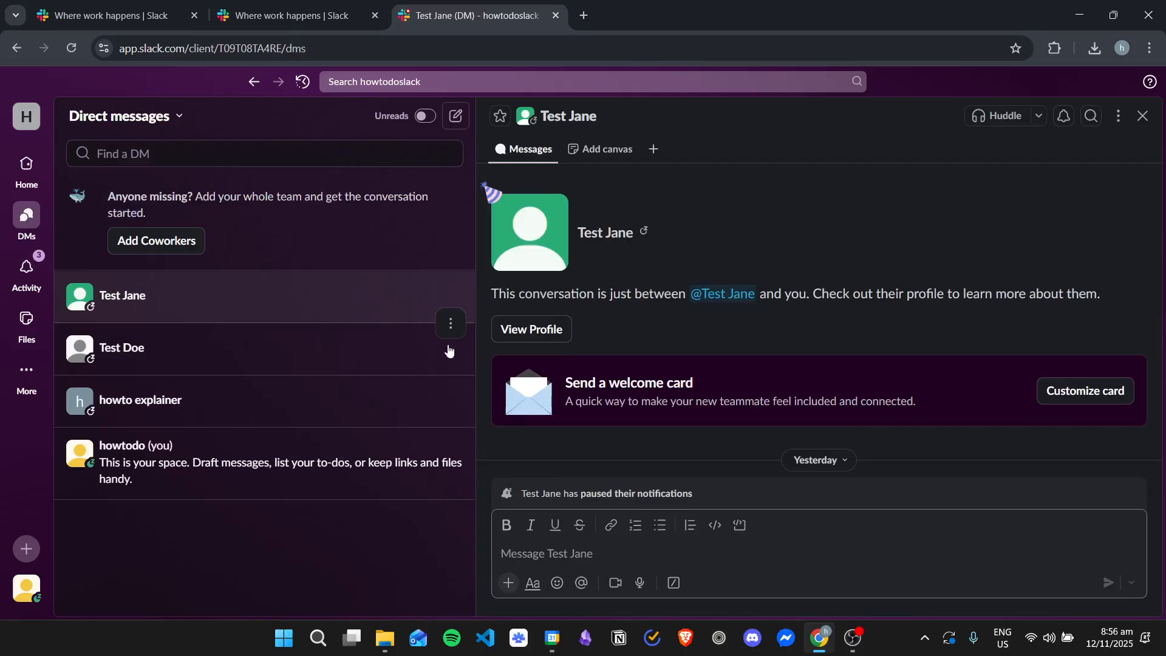
left_click(25, 170)
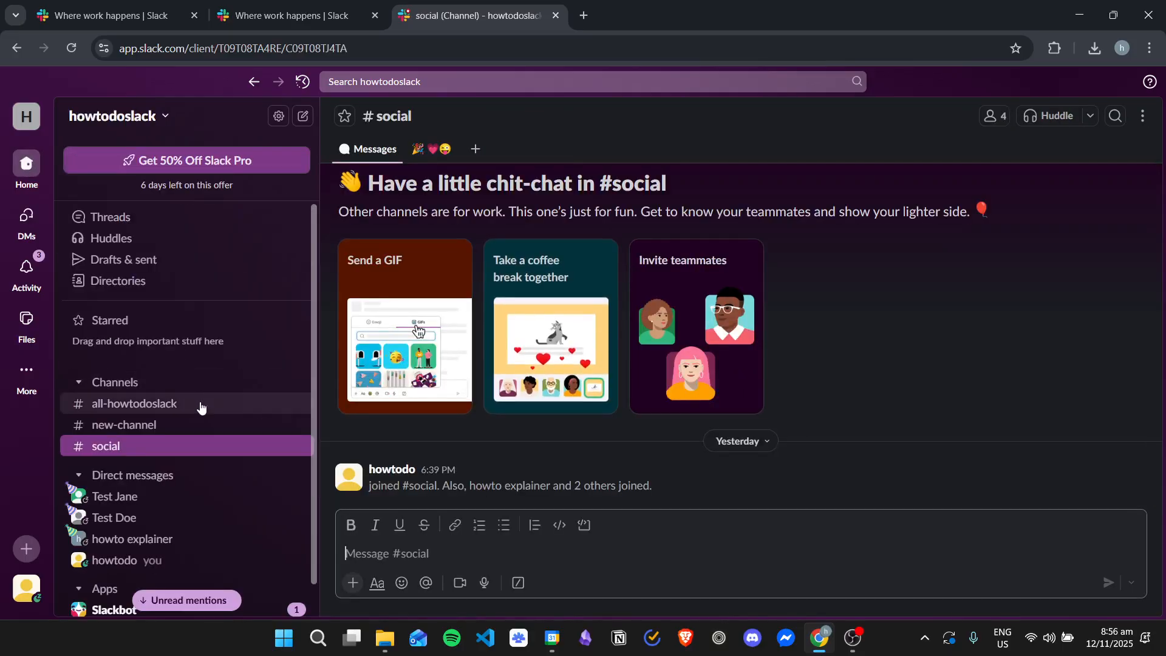
Open the all-howtodoslack channel and examine the kinds of content that can be added as channel tabs.
left_click(201, 405)
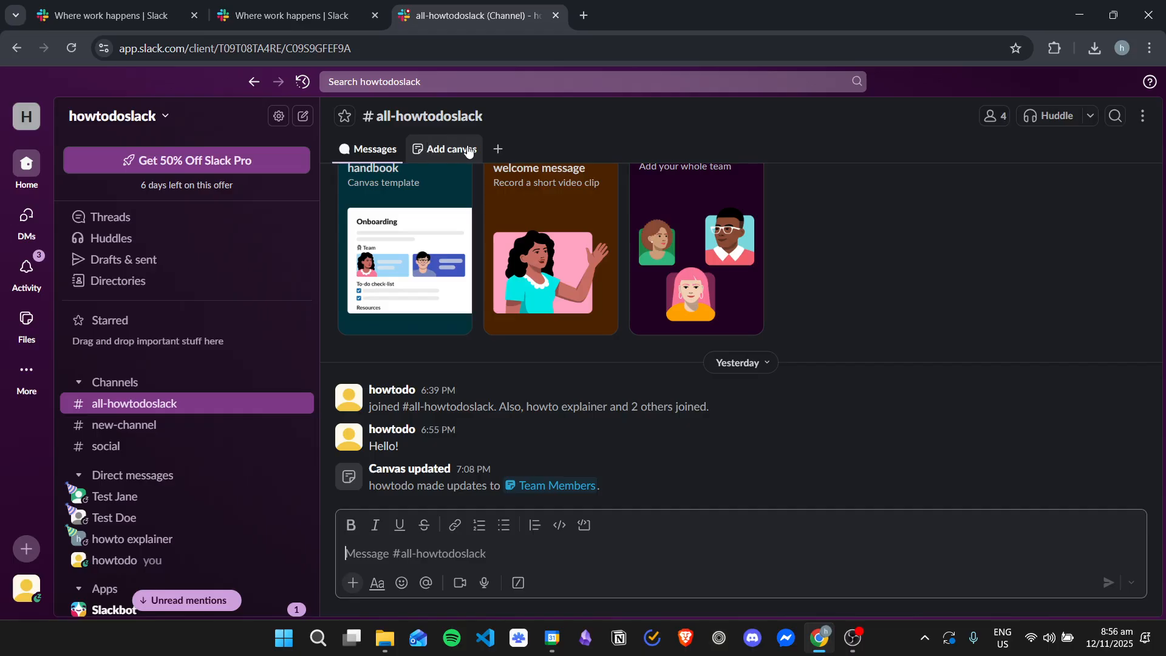
left_click(497, 150)
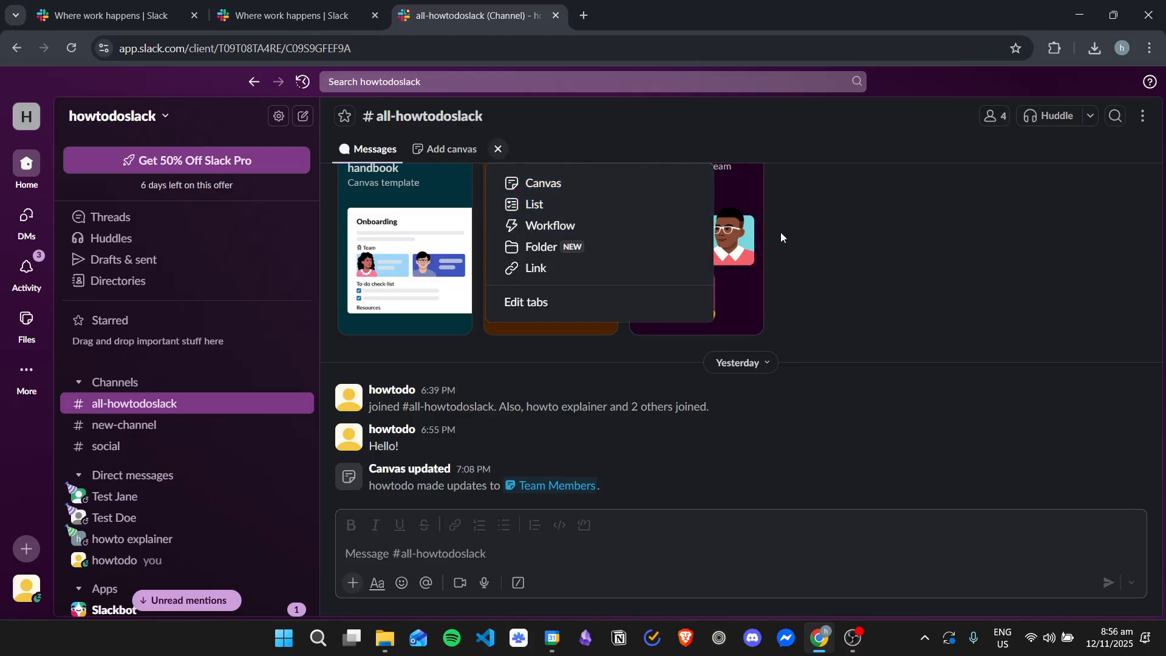
left_click(888, 245)
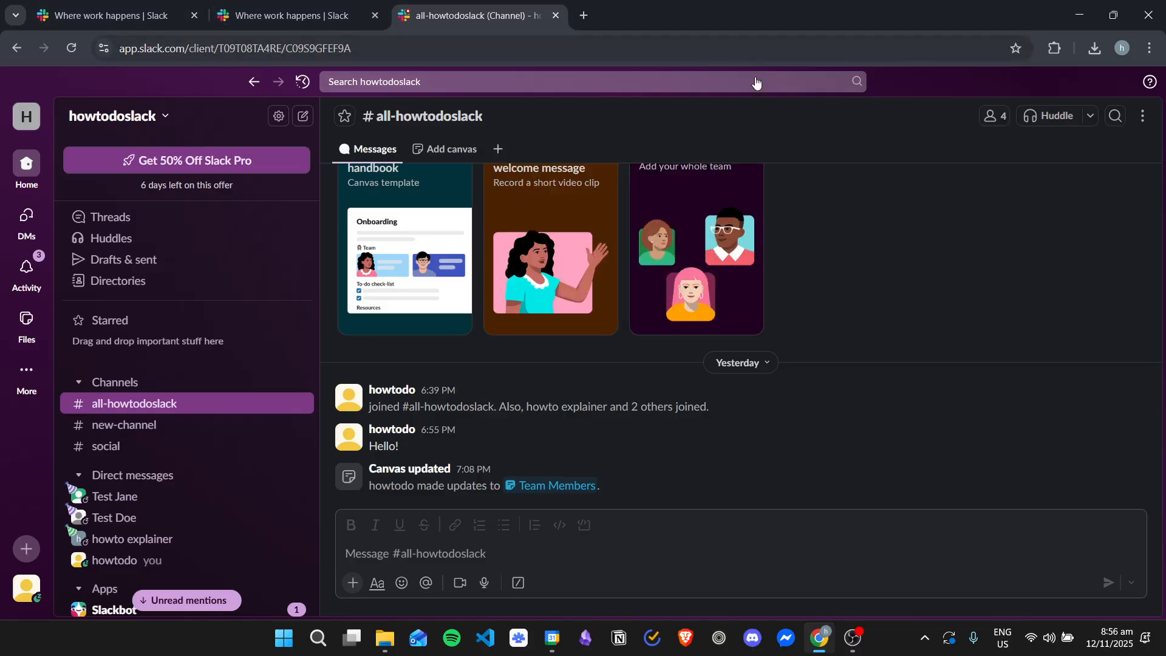
Return to the Slack overview page and open the template gallery through the Templates feature page.
left_click(112, 15)
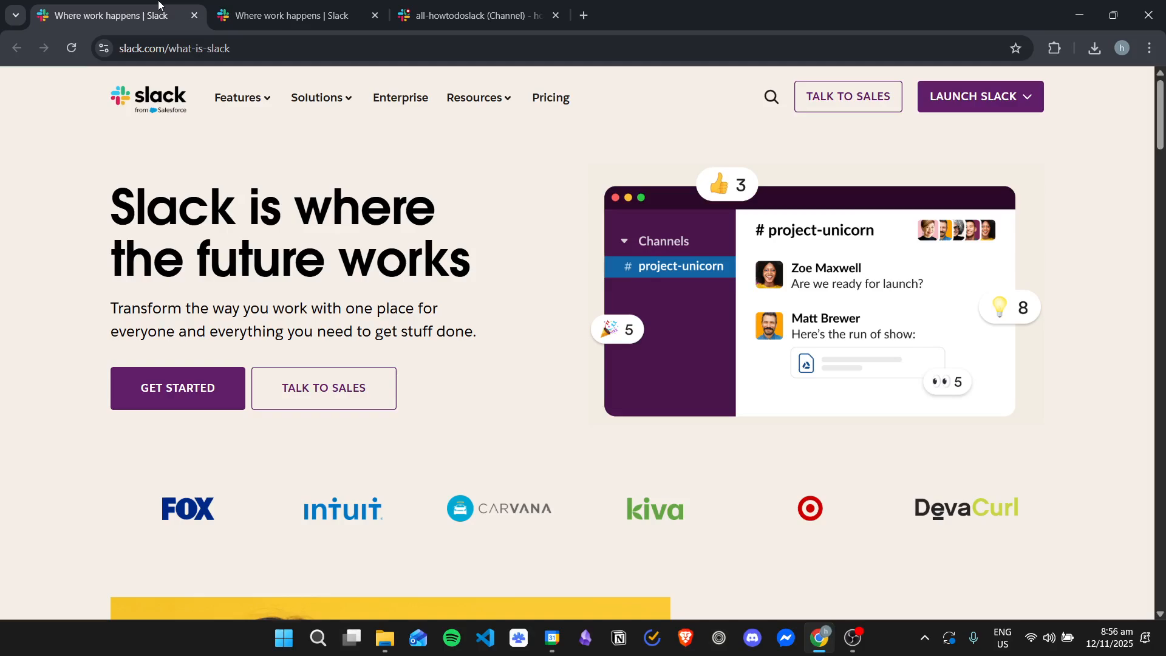
left_click(268, 101)
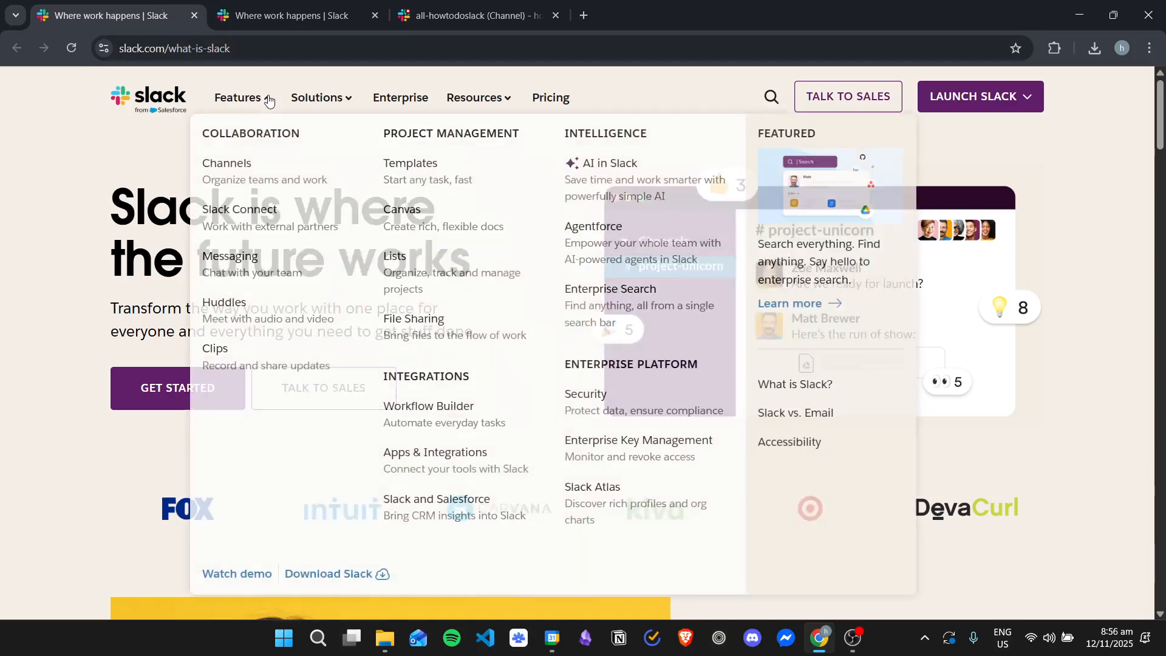
left_click(424, 177)
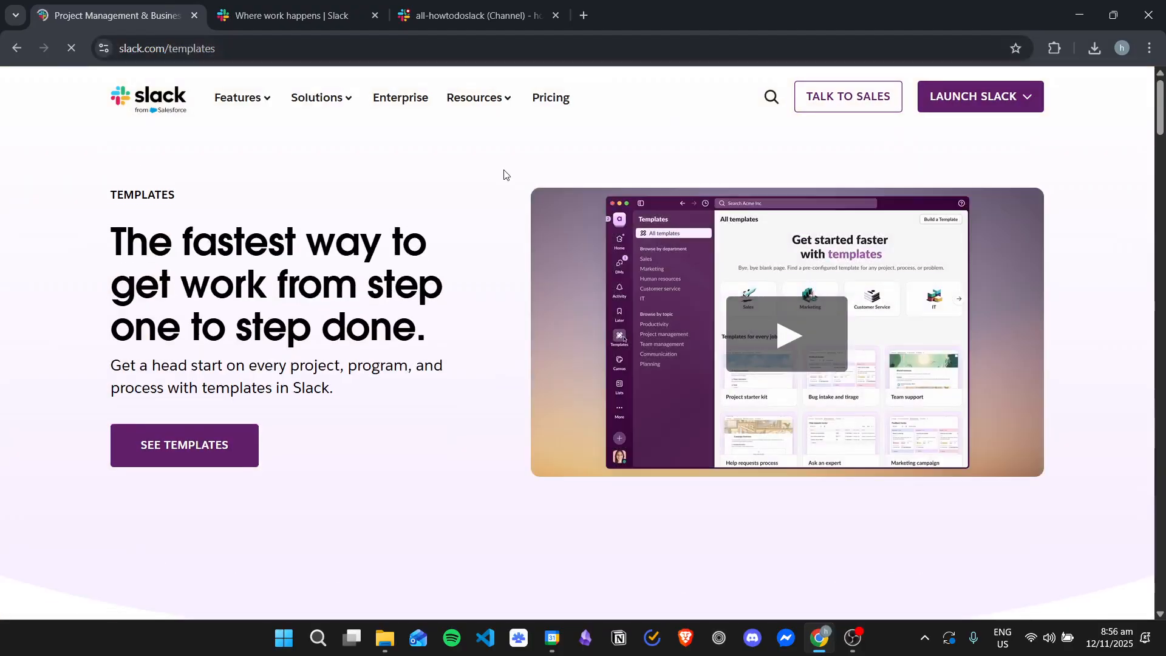
scroll(418, 264, "down", 3)
scroll(402, 266, "up", 1)
left_click(182, 367)
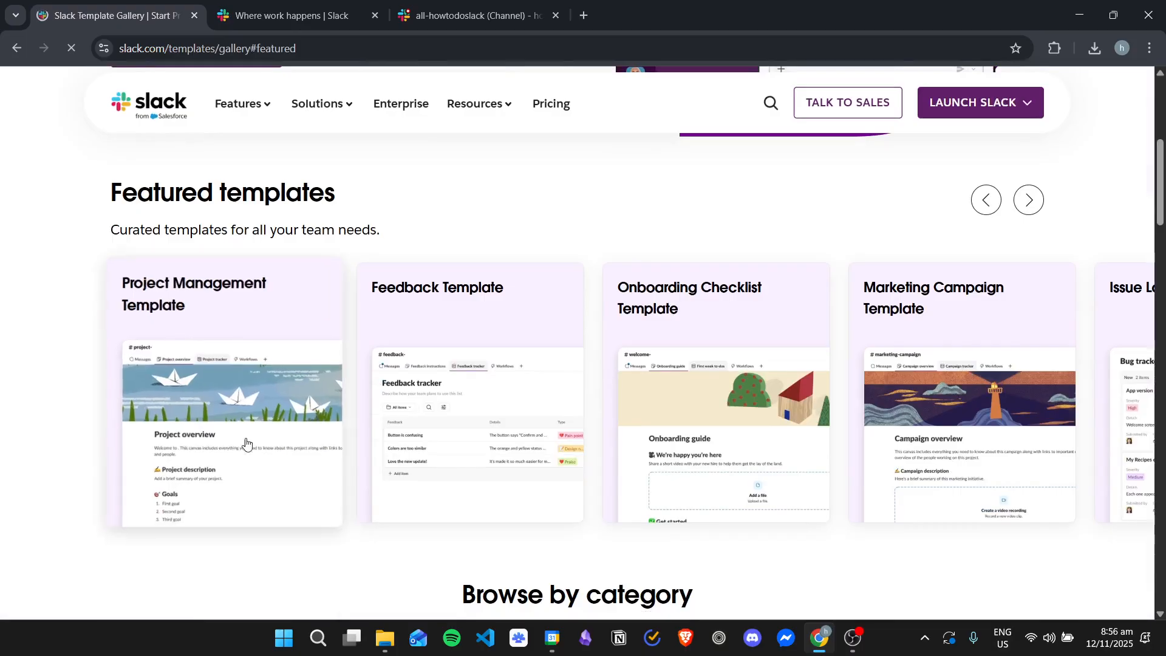
scroll(486, 450, "down", 5)
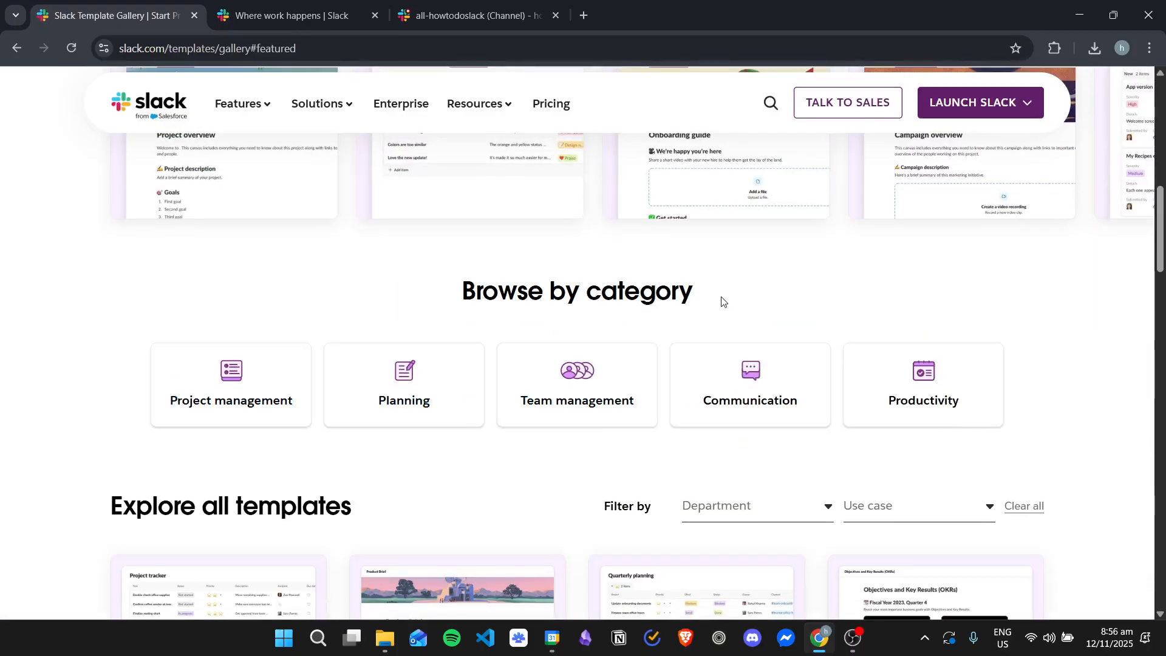
Open the Project management template category and look through its available templates.
left_click(268, 388)
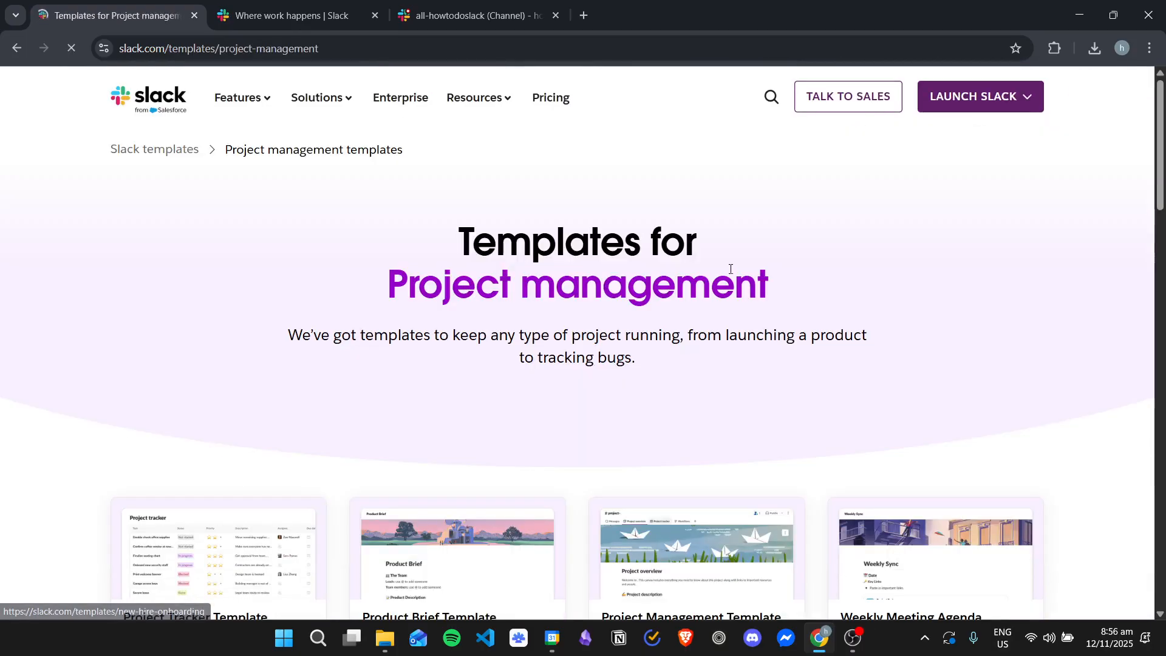
scroll(820, 295, "down", 4)
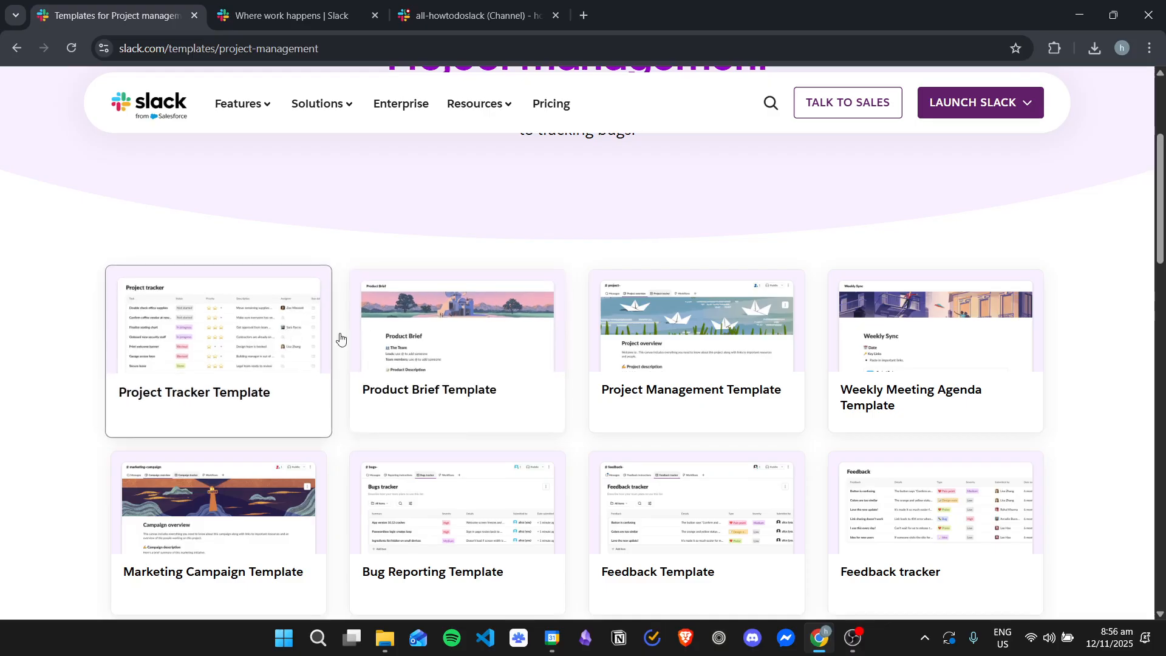
scroll(279, 443, "down", 3)
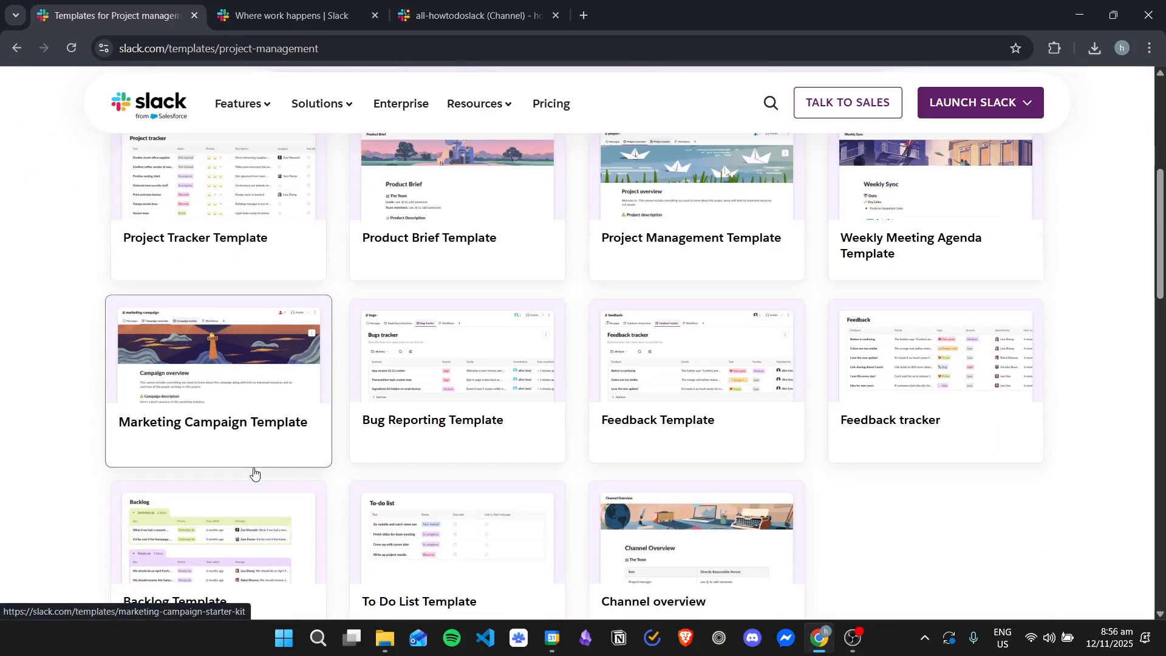
scroll(959, 437, "down", 1)
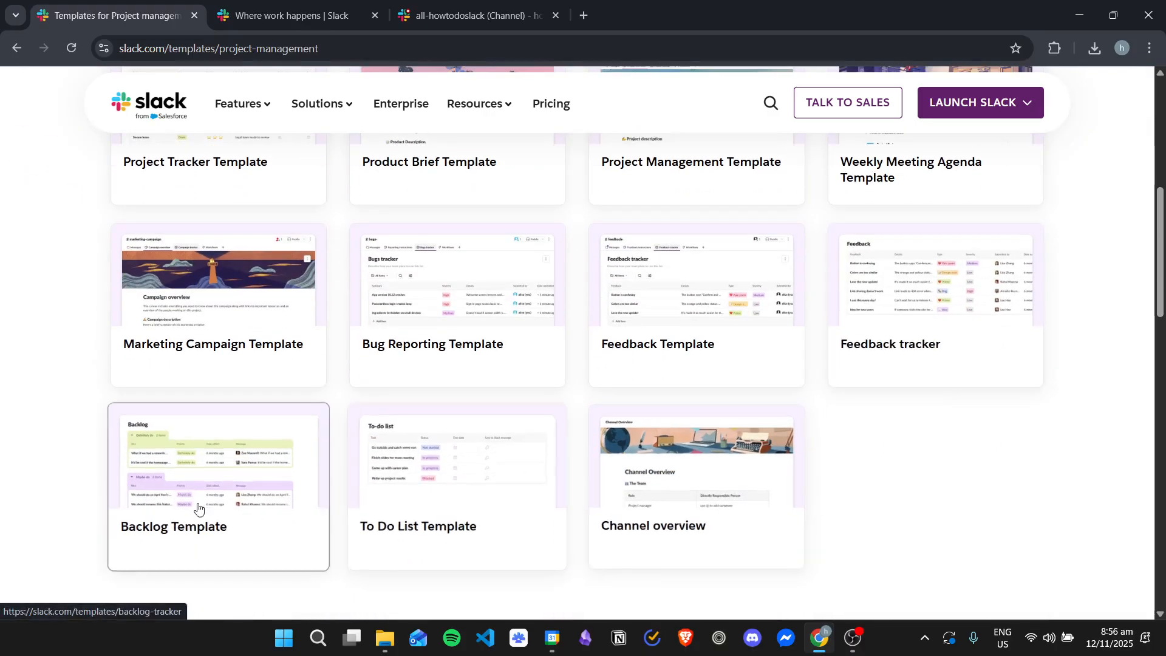
scroll(193, 465, "up", 1)
scroll(193, 466, "up", 4)
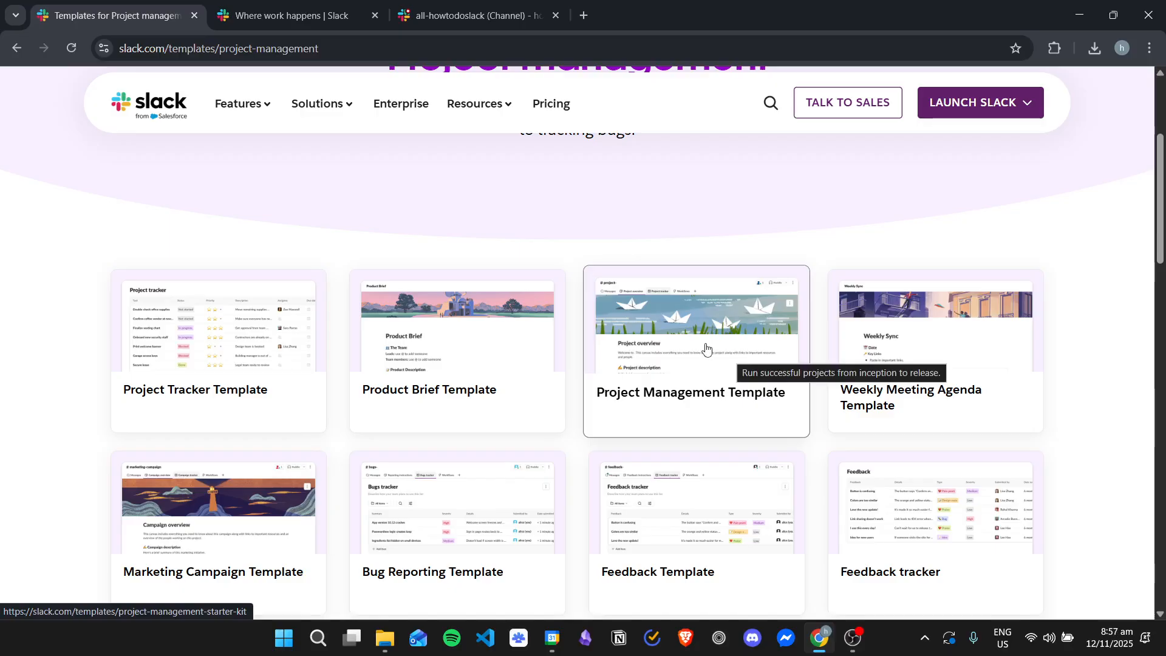
Open the Project Management Template page and read through its preview, features and benefits.
left_click(734, 318)
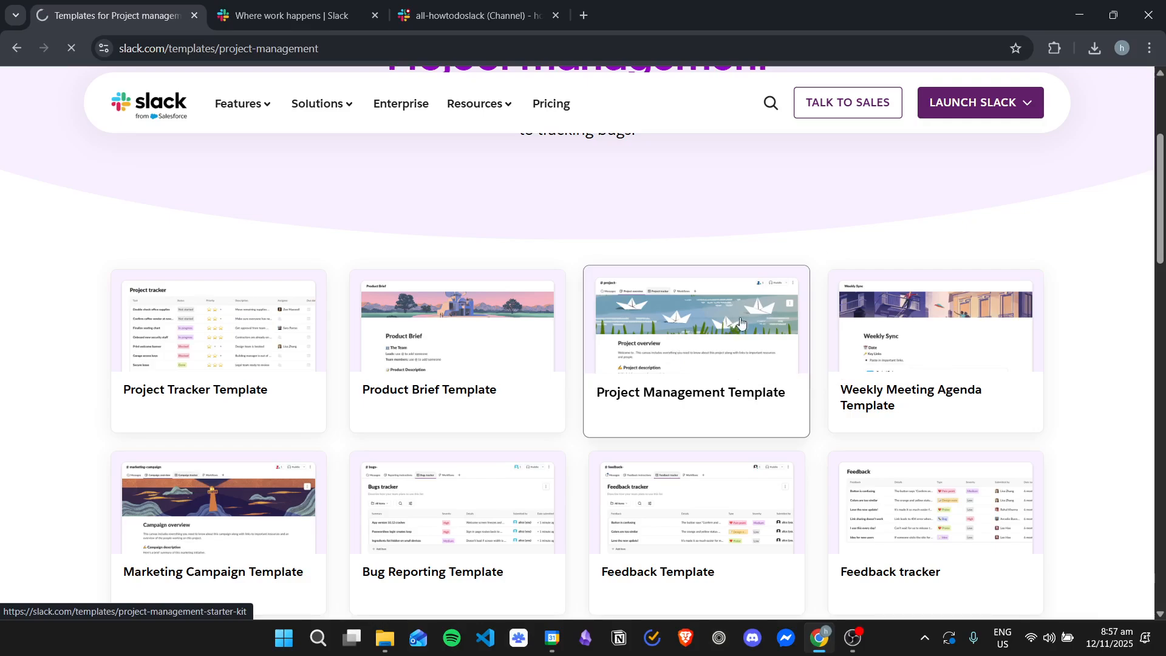
scroll(747, 315, "down", 5)
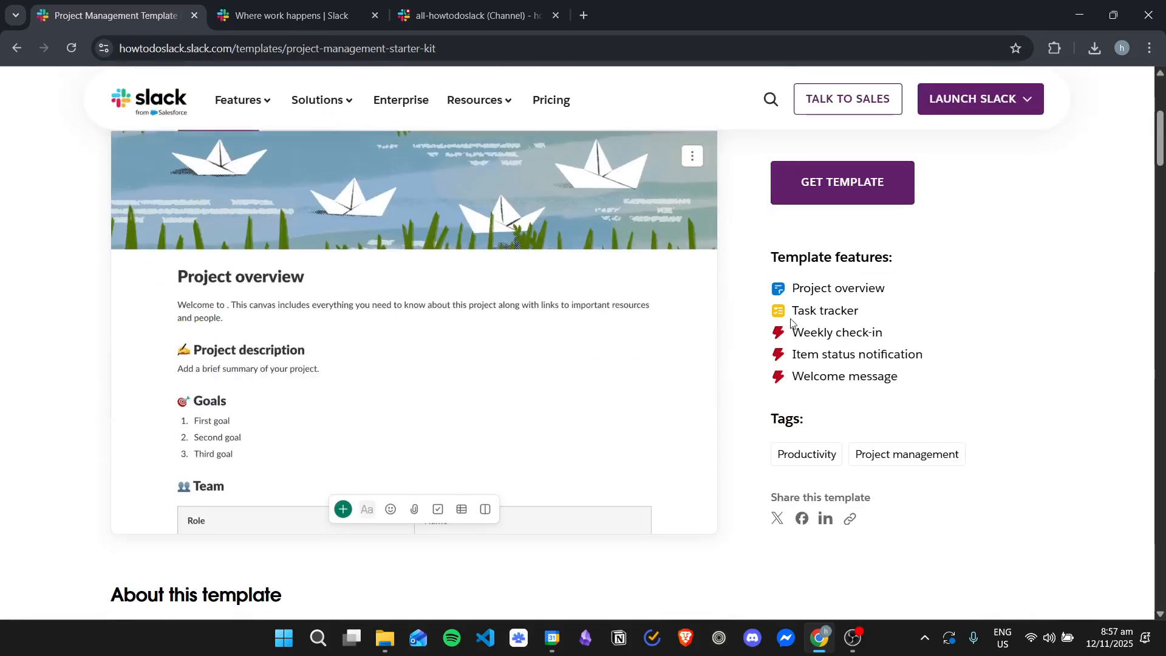
scroll(820, 327, "up", 4)
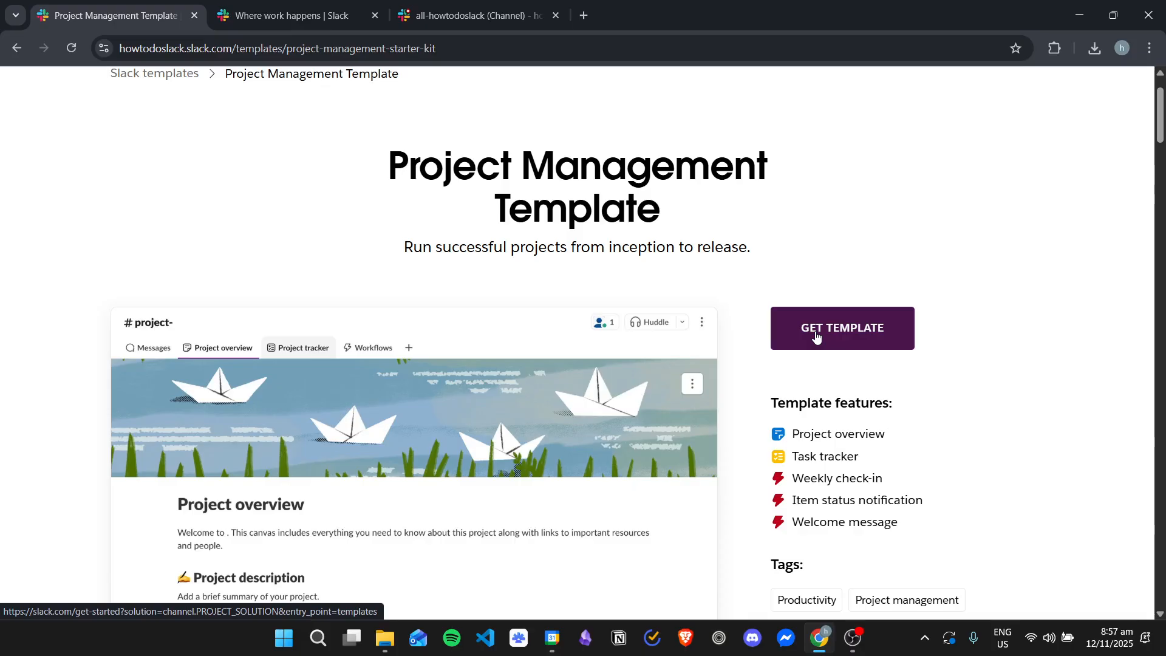
scroll(789, 358, "down", 10)
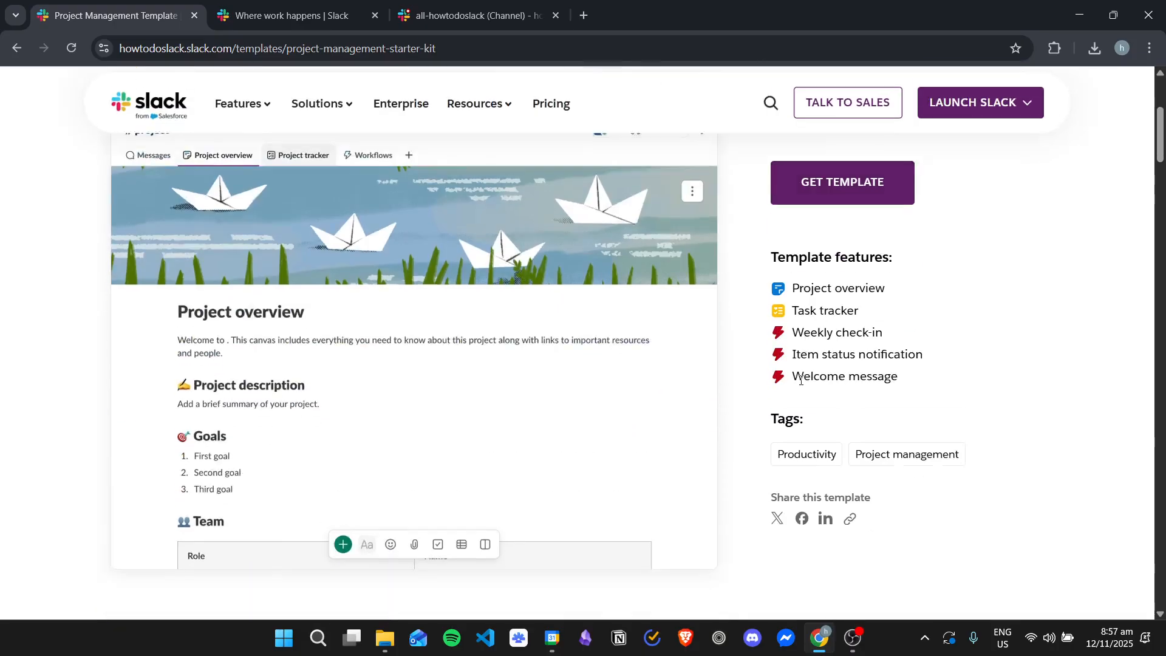
scroll(656, 391, "down", 15)
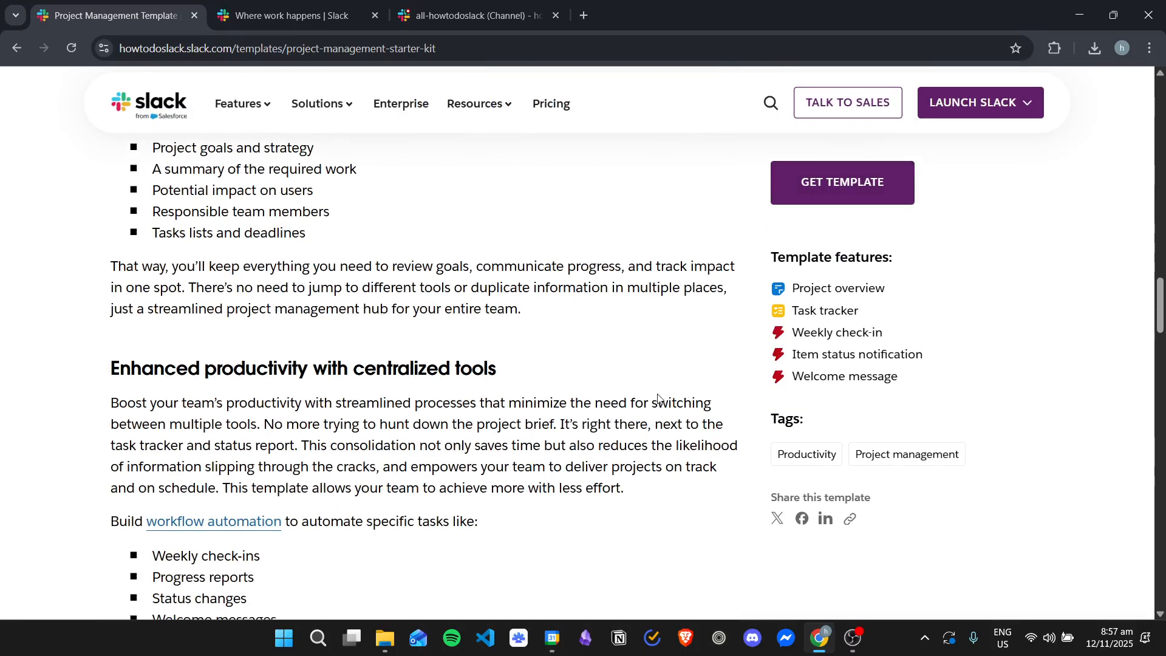
scroll(658, 396, "down", 15)
scroll(673, 405, "up", 4)
scroll(673, 405, "up", 15)
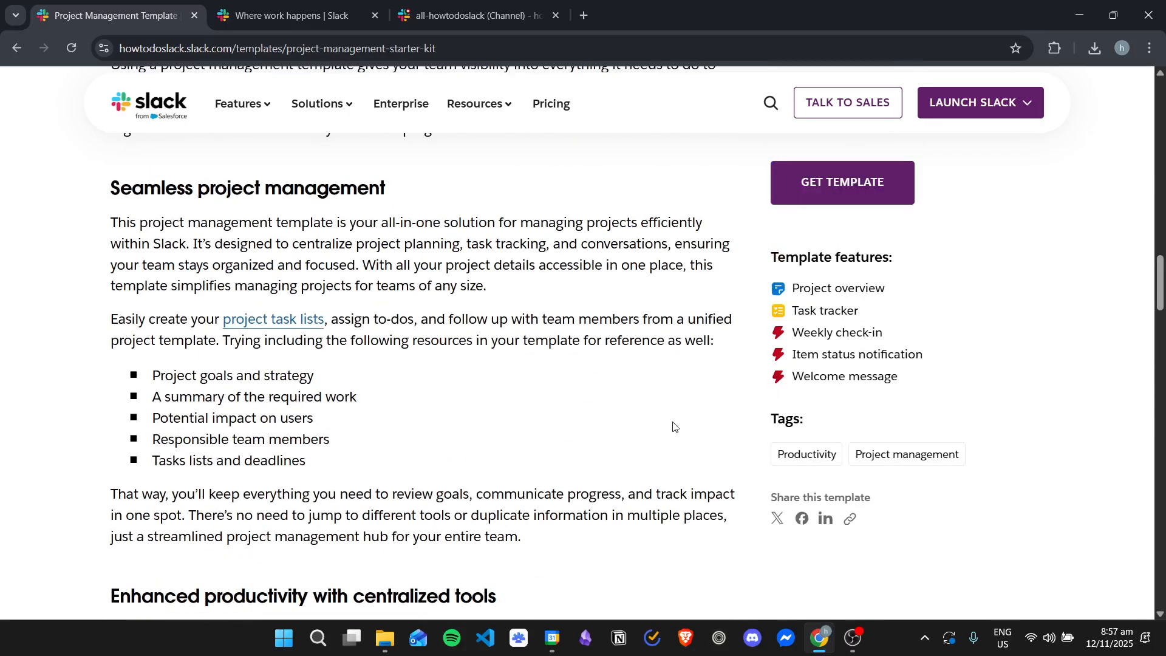
scroll(673, 427, "up", 4)
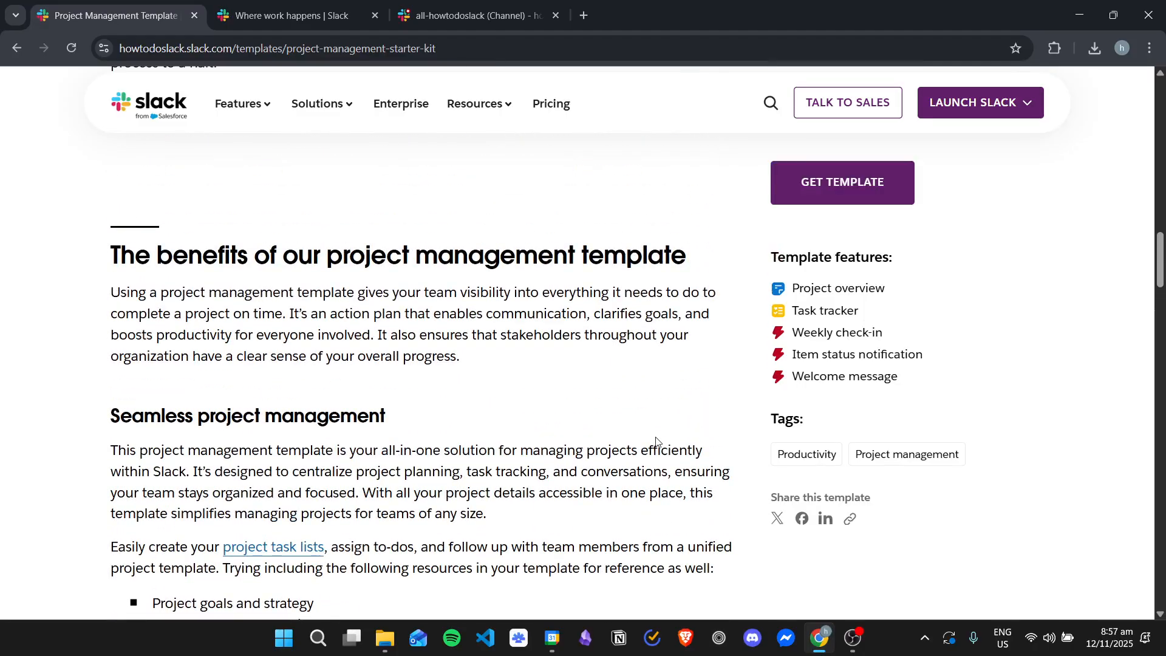
scroll(656, 438, "up", 15)
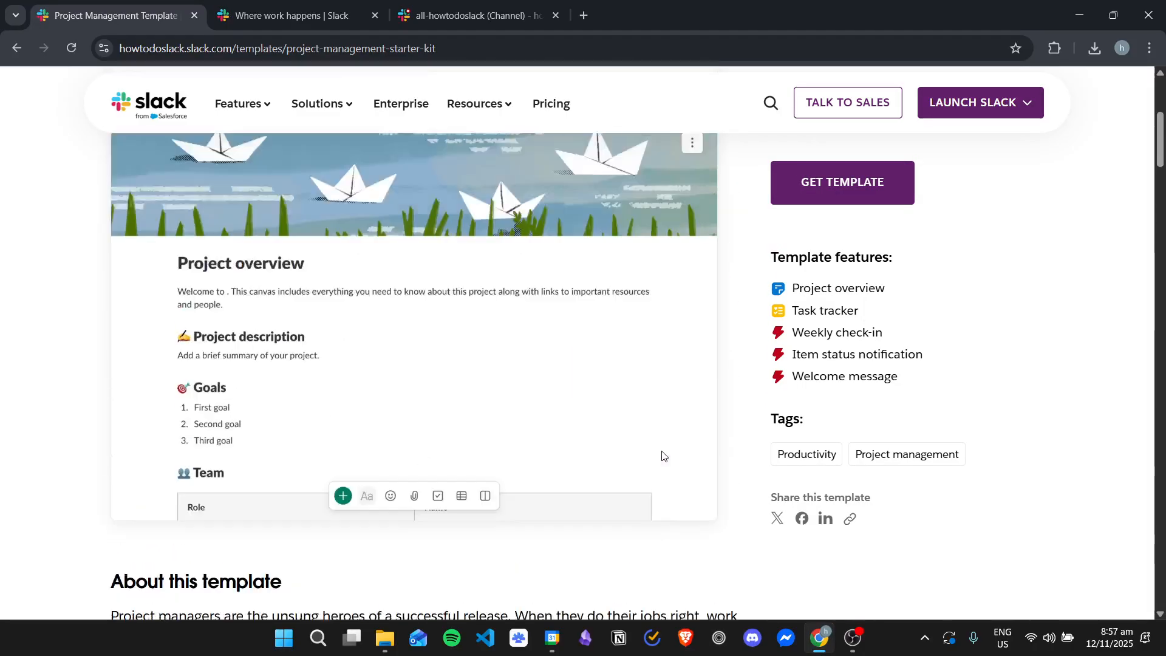
scroll(663, 456, "up", 4)
Get the Project Management Template for the howtodoslack workspace and close the duplicate workspace browser tab.
left_click(868, 412)
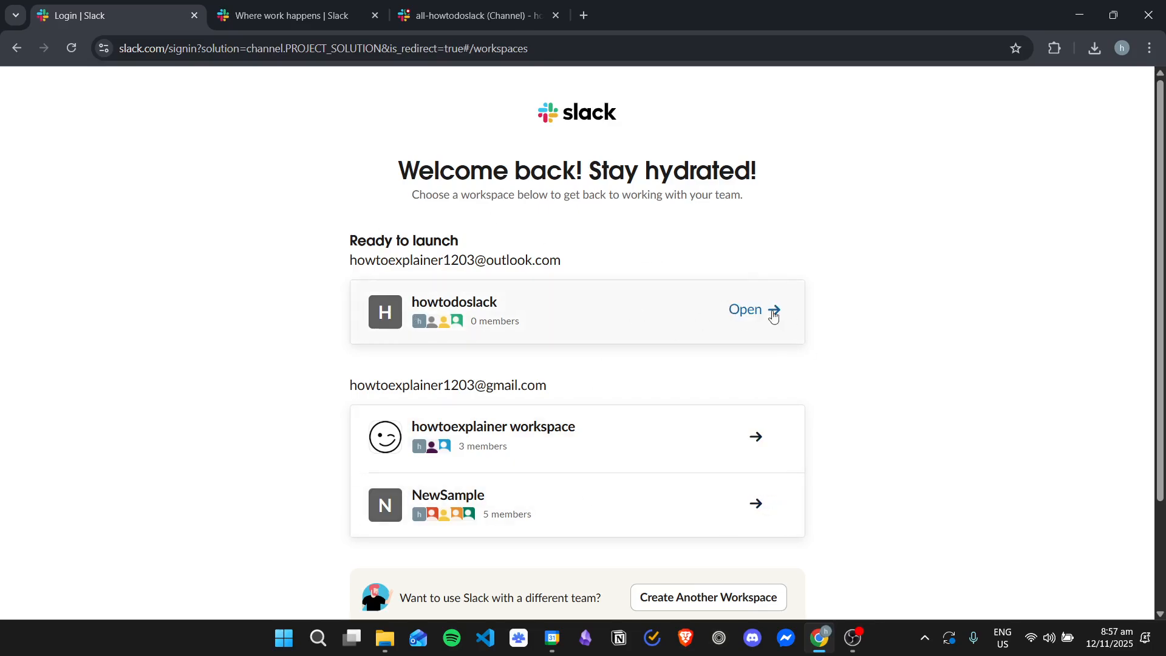
left_click(756, 311)
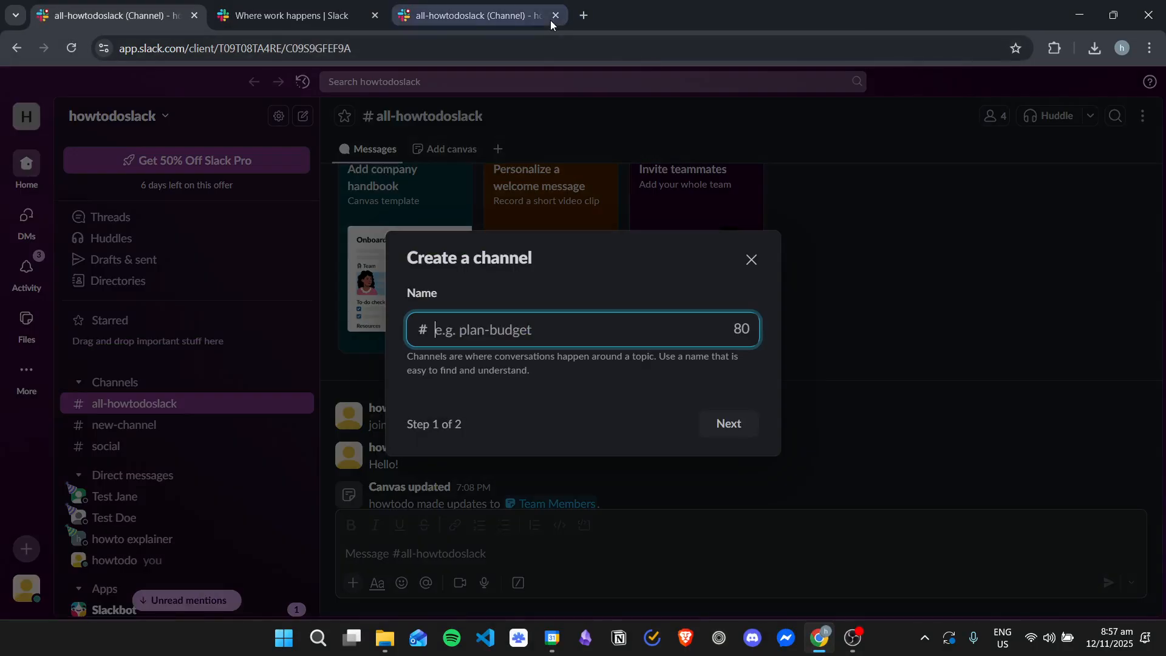
left_click(554, 15)
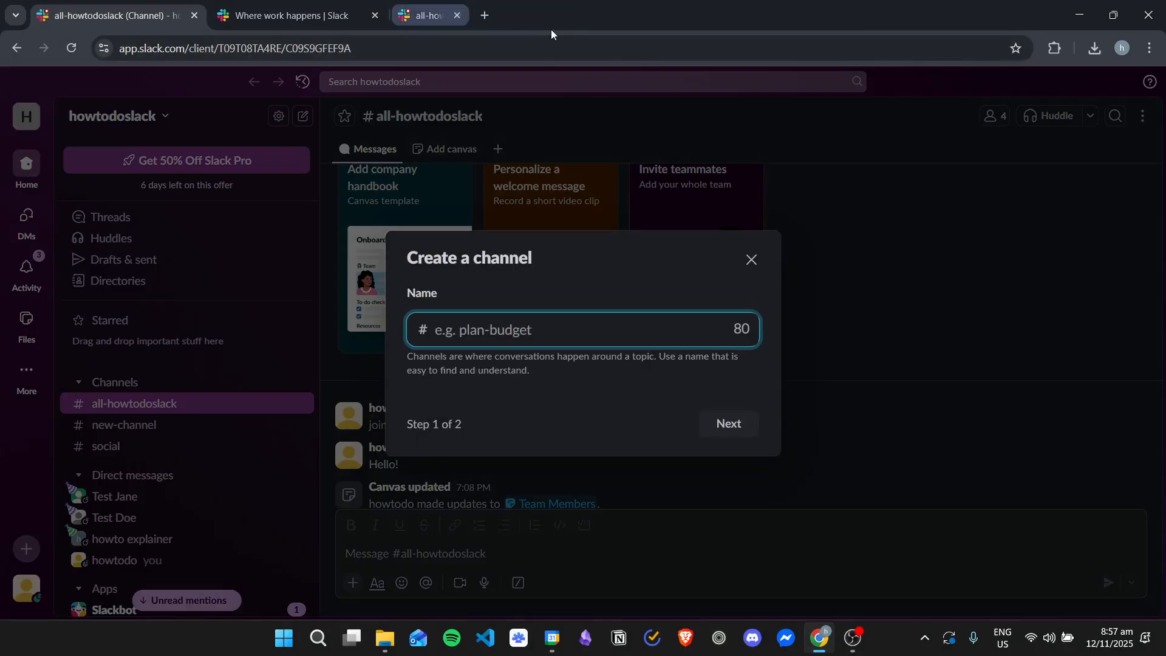
Create the public channel proj-coffee-management using the proj prefix and add all members of the howtodoslack workspace to it.
left_click(562, 336)
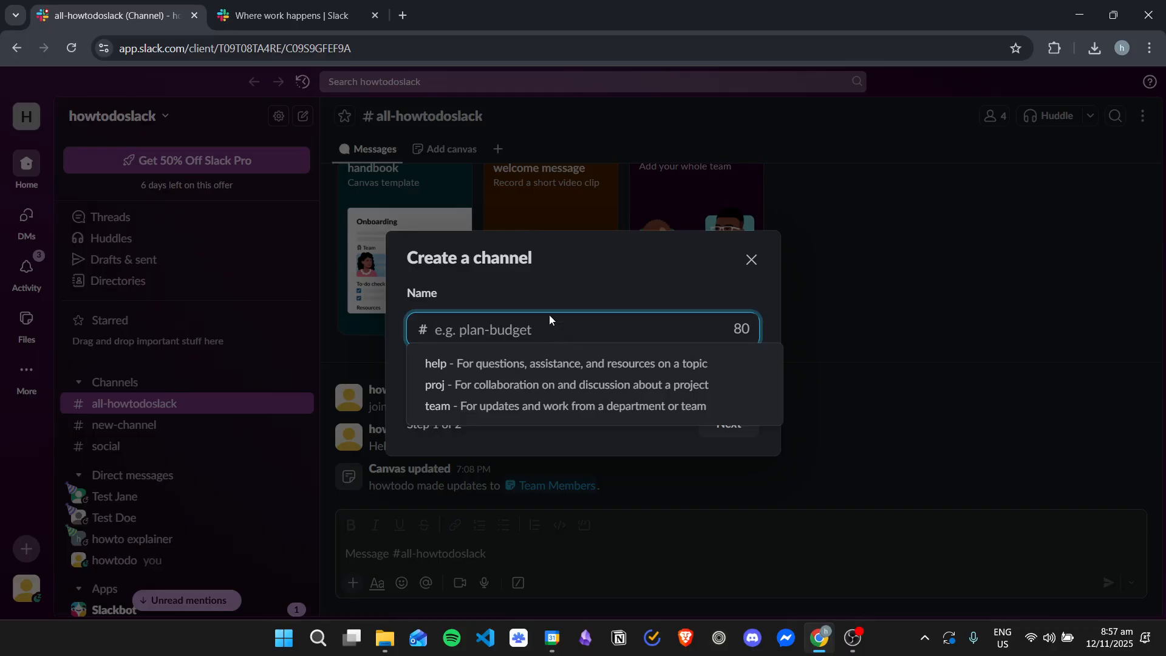
left_click(554, 388)
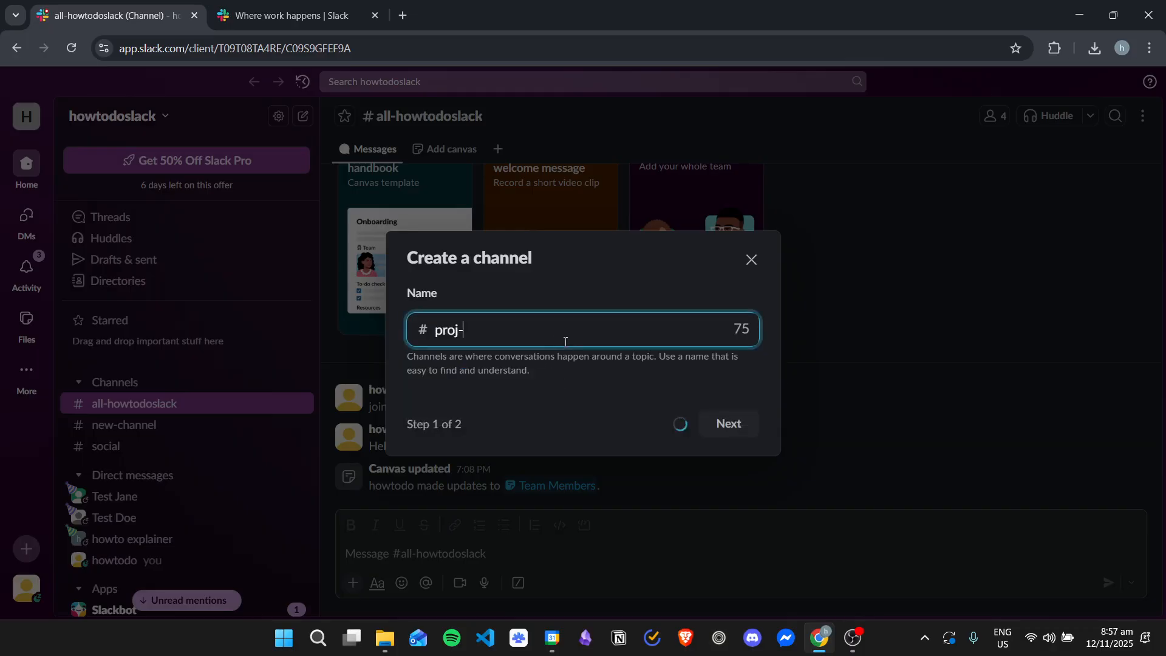
type("coffee-management")
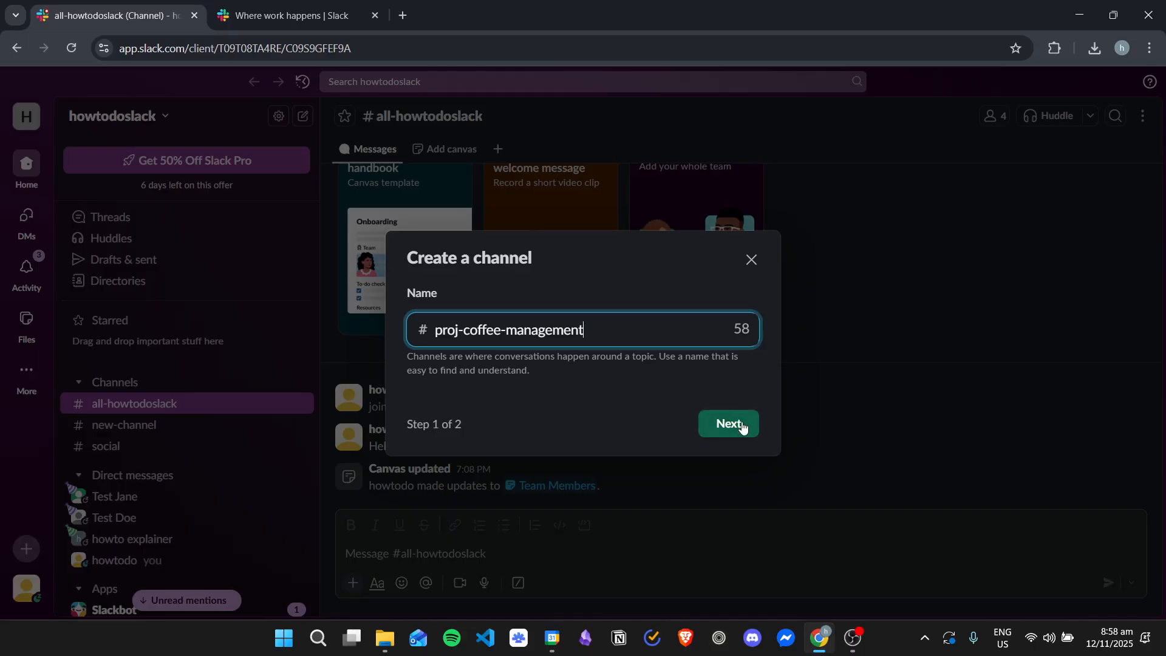
left_click(739, 424)
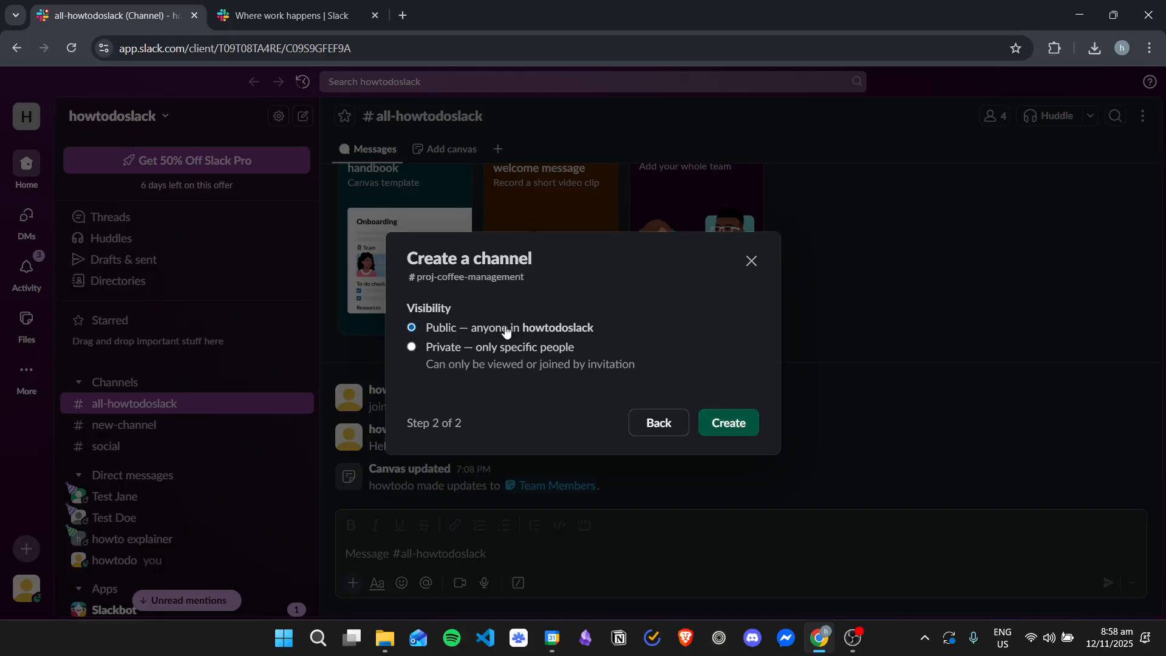
left_click(543, 349)
left_click(746, 420)
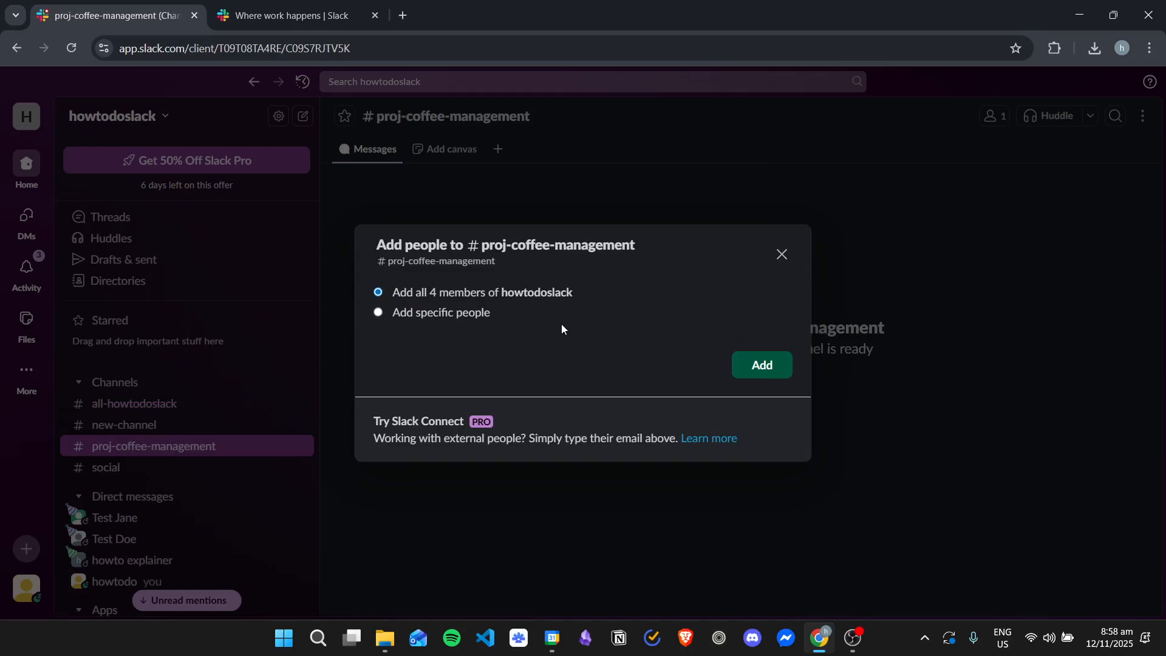
left_click(769, 358)
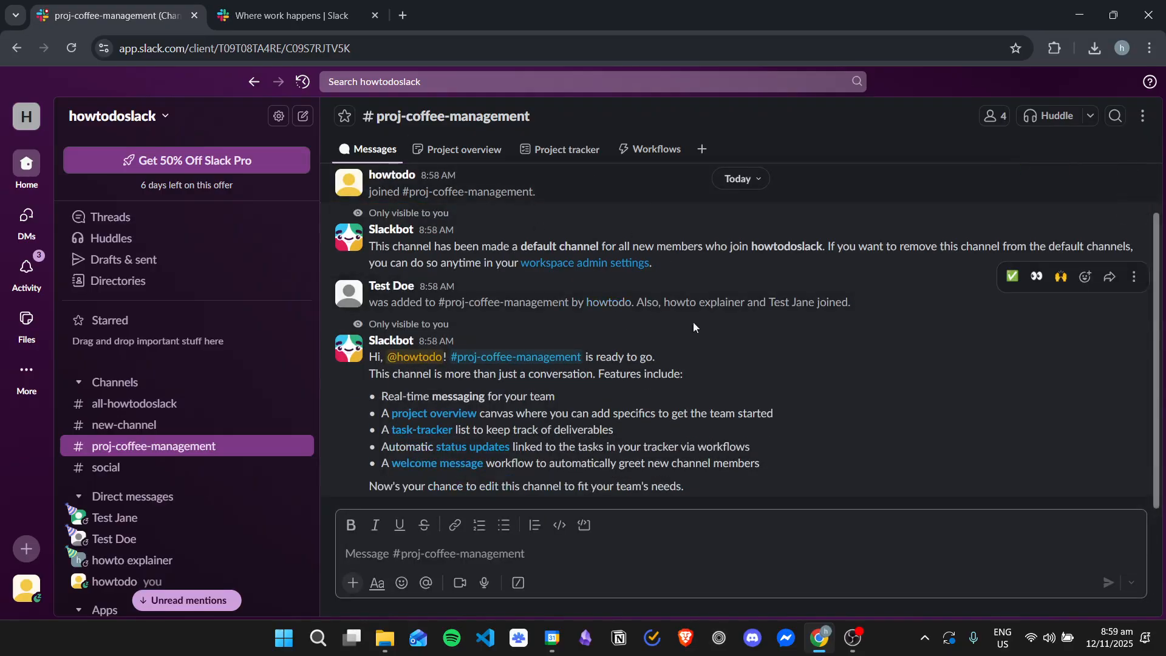
Read the new channel's welcome messages and look over its Project overview canvas and Project tracker list.
scroll(849, 346, "up", 4)
scroll(850, 340, "down", 4)
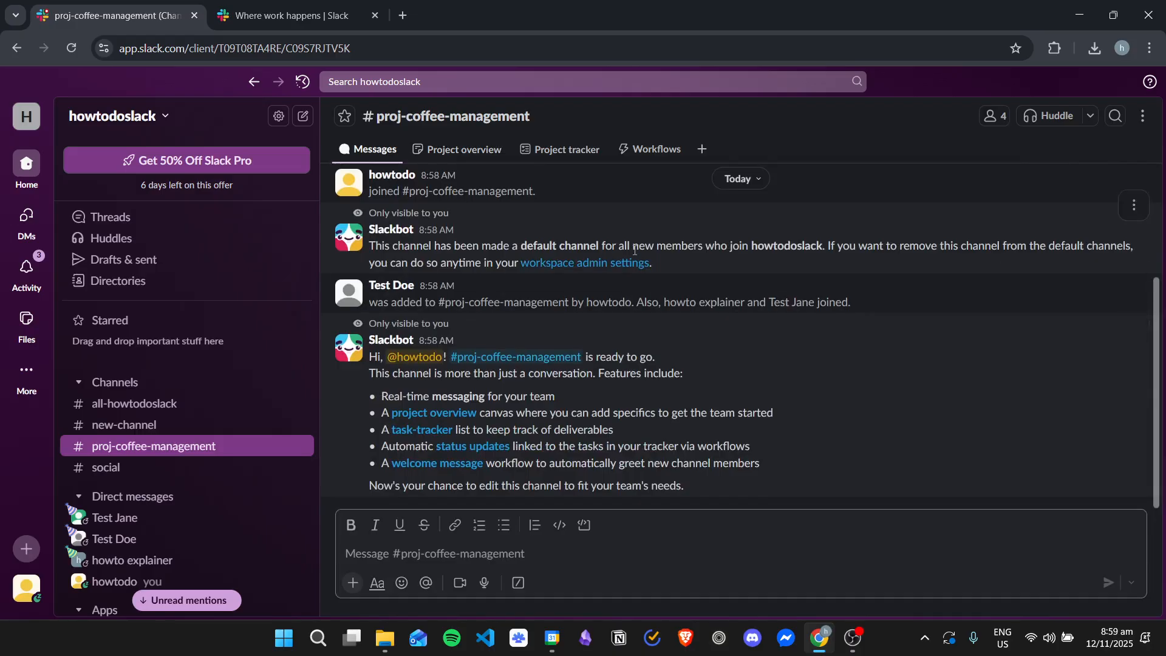
scroll(660, 341, "up", 1)
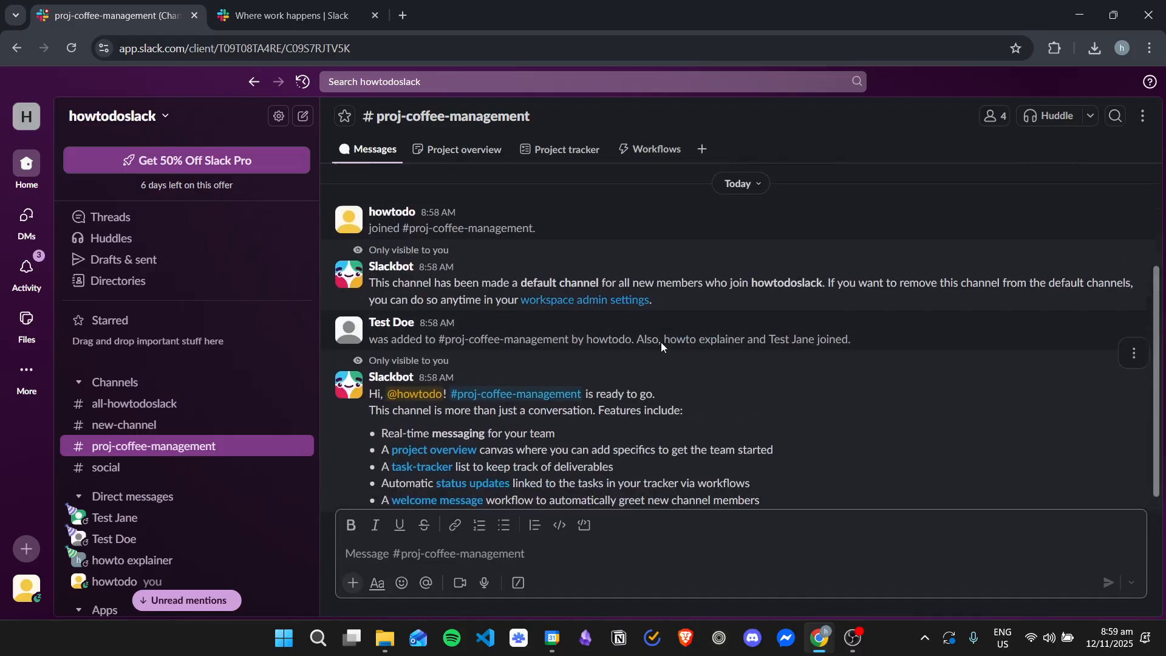
scroll(661, 342, "down", 1)
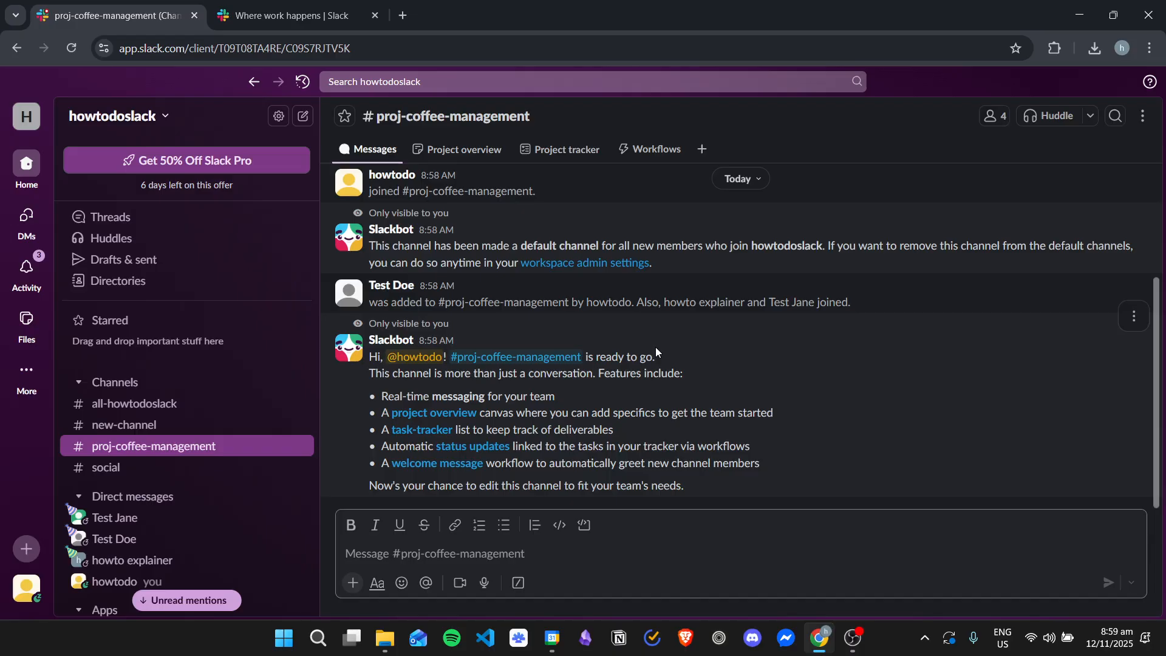
left_click(448, 149)
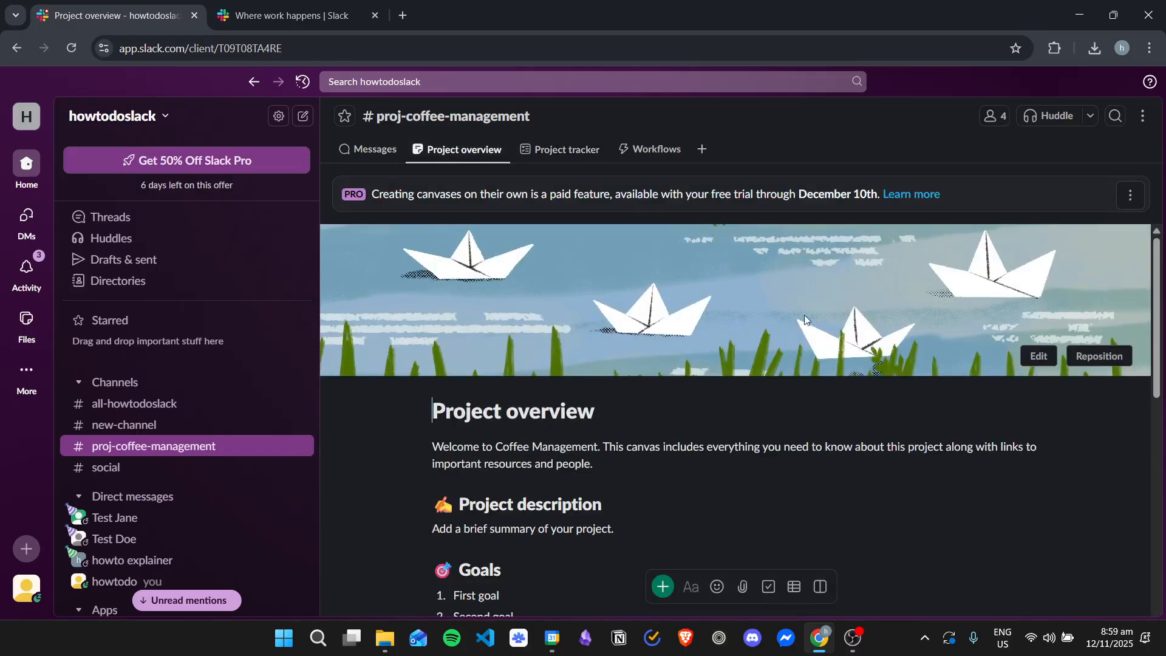
scroll(811, 331, "down", 10)
scroll(826, 336, "up", 7)
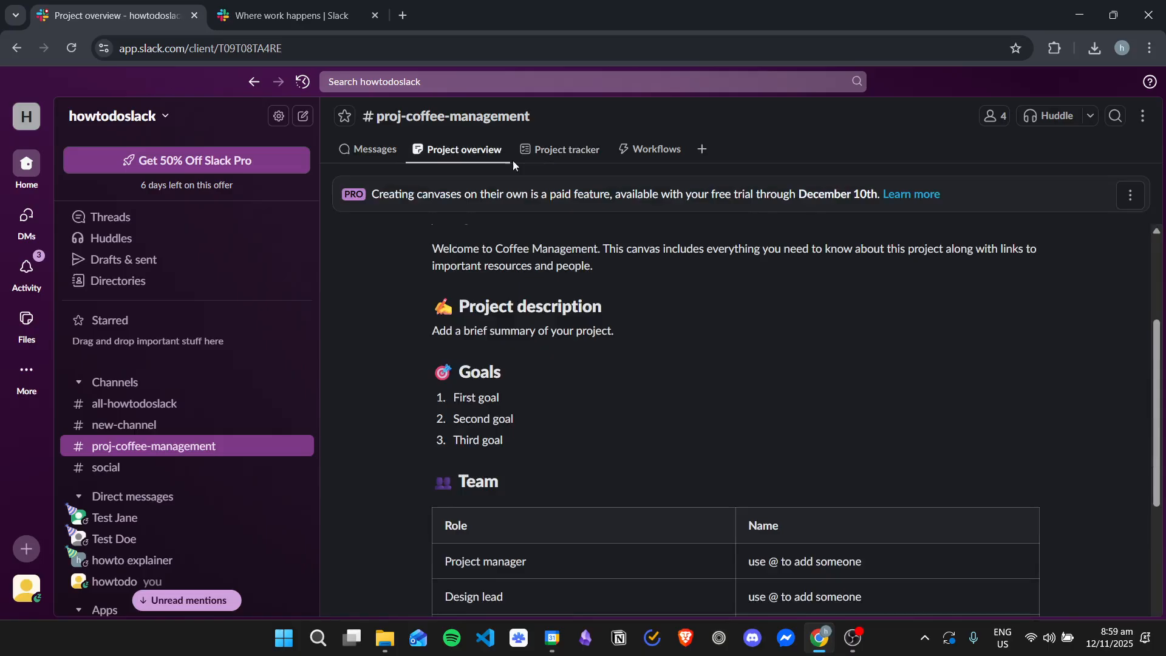
left_click(562, 151)
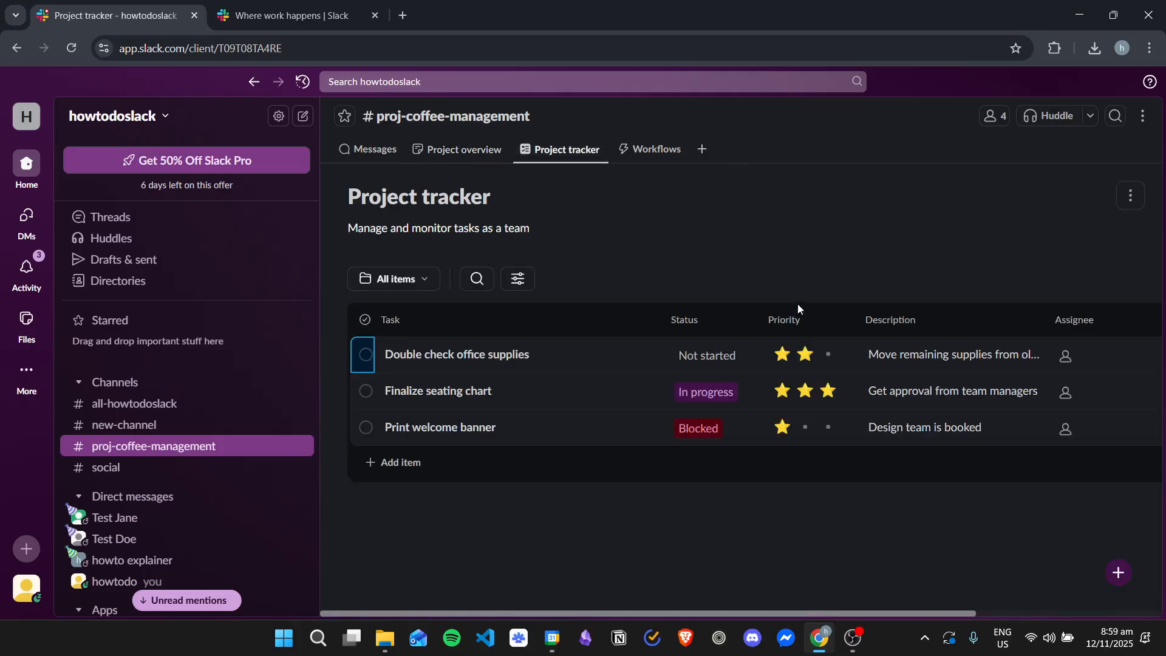
left_click_drag(899, 613, 874, 580)
Return to the Project overview canvas and review its sections, including the project description and goals.
left_click(465, 151)
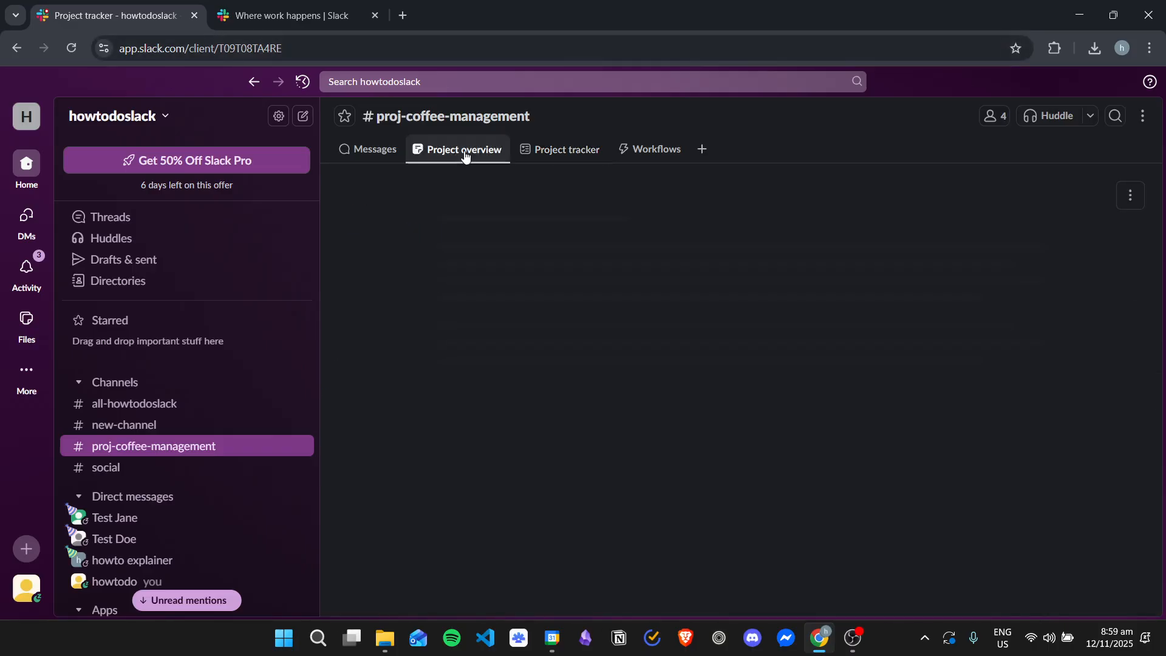
scroll(755, 312, "down", 5)
scroll(755, 312, "up", 10)
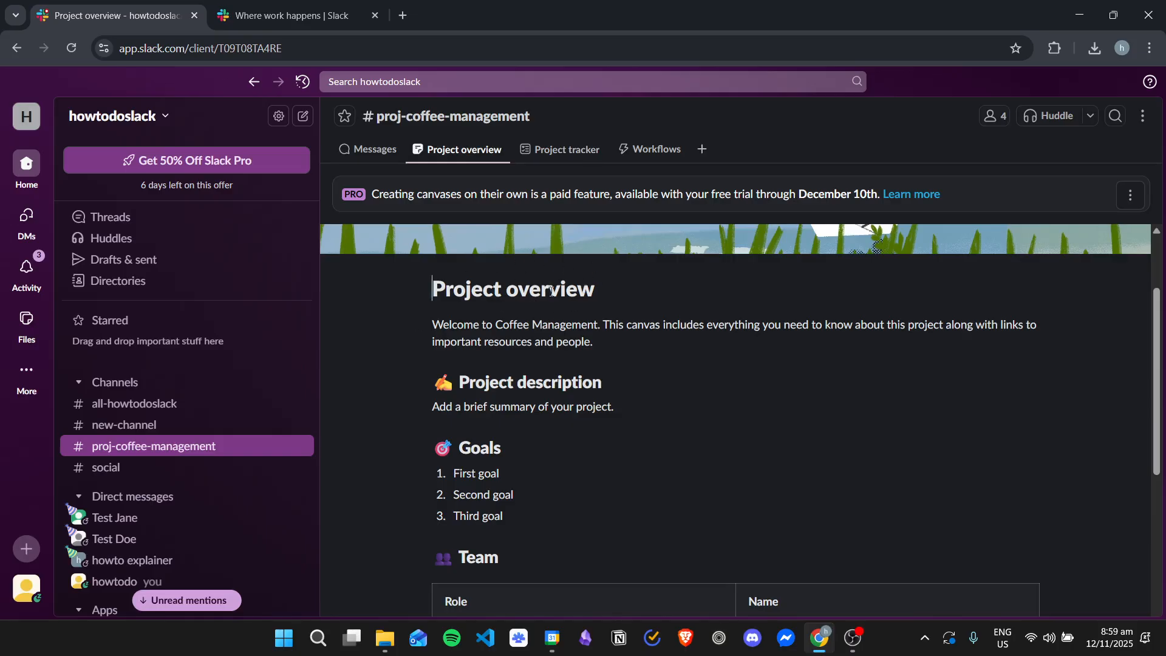
left_click(646, 410)
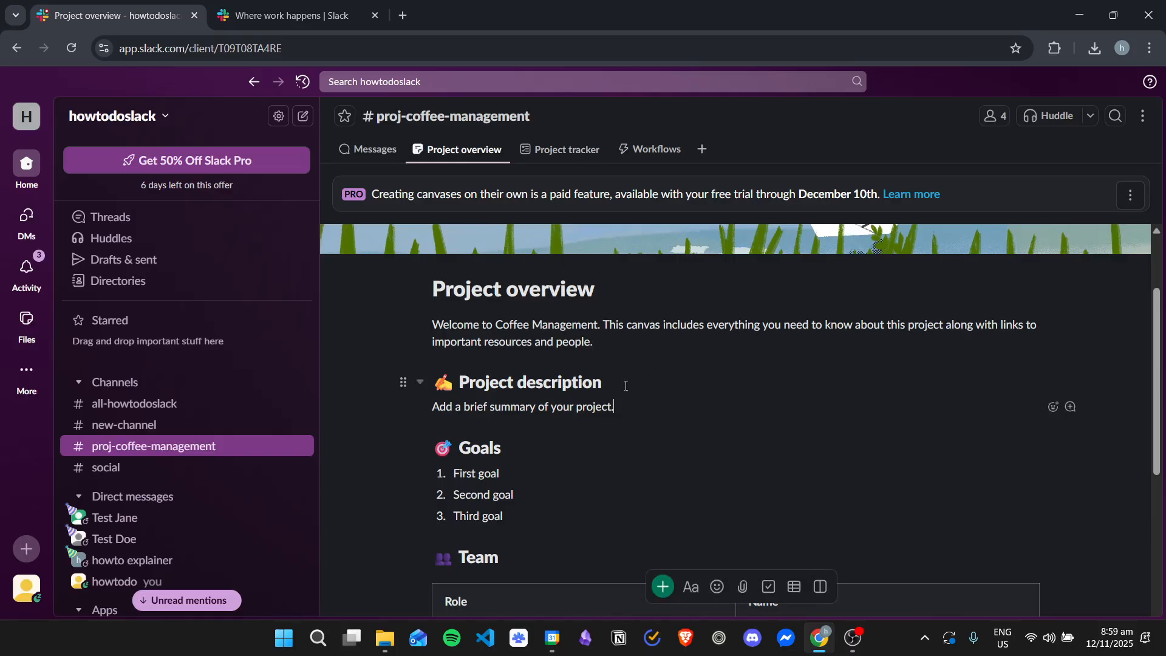
In the canvas's Team table, mention howtodo as Project manager and the first suggested teammate as Design lead.
scroll(534, 365, "down", 3)
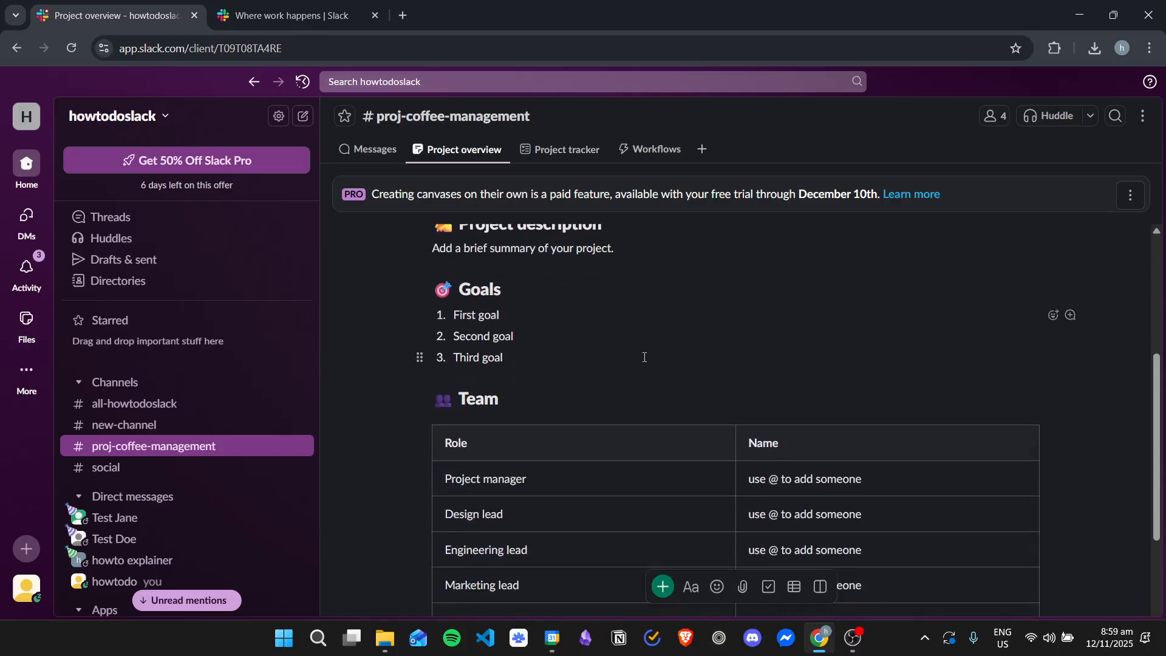
scroll(789, 358, "down", 3)
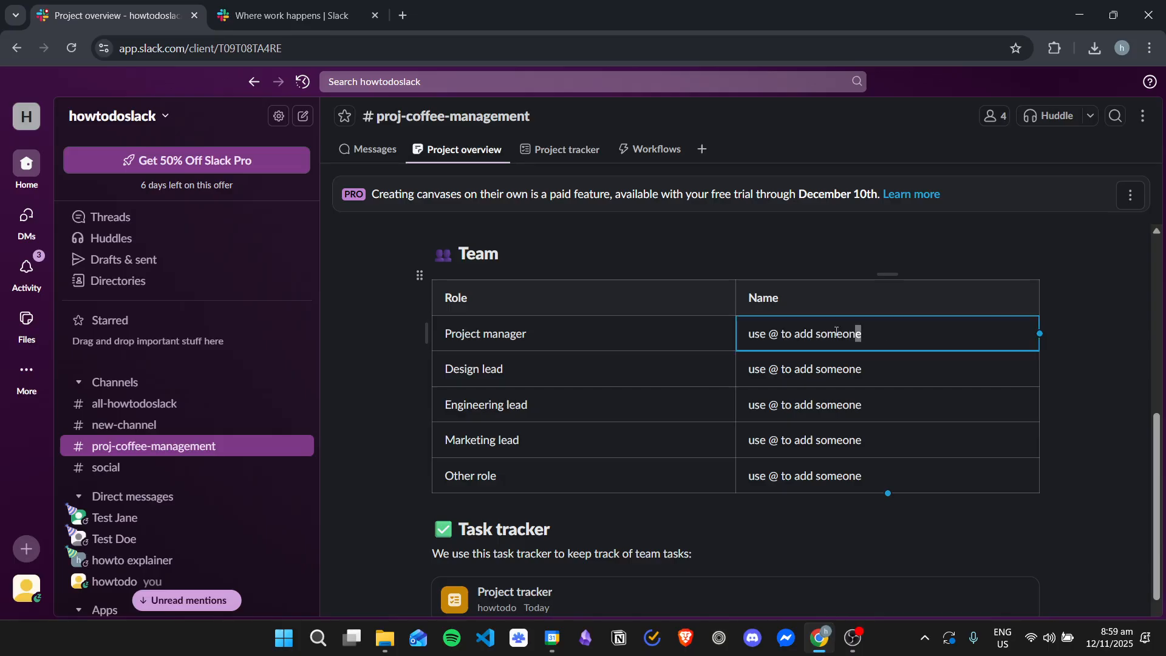
left_click(875, 334)
type("@")
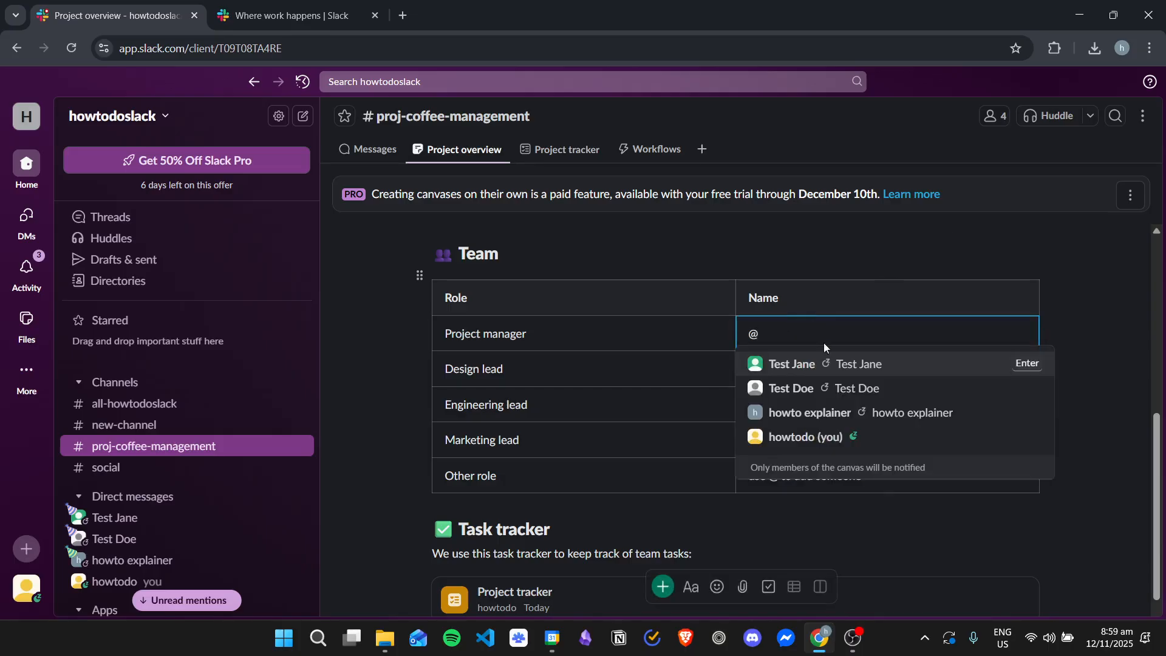
left_click(843, 437)
left_click(750, 368)
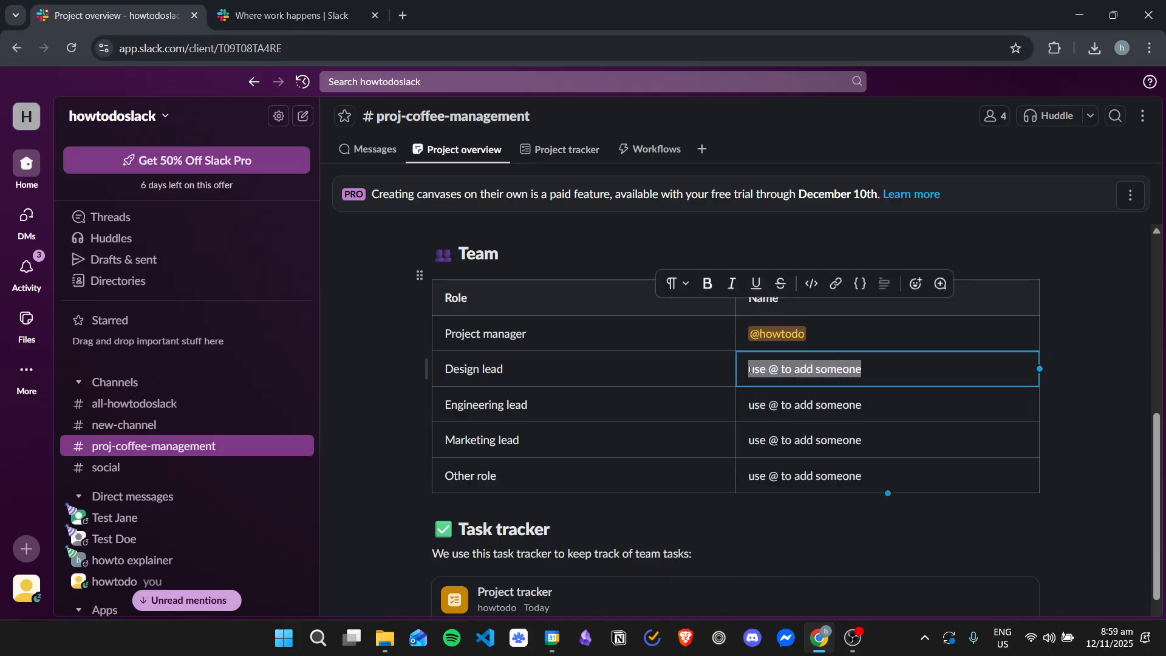
type("@")
left_click(780, 398)
In the Team table, mention the second suggested teammate as Engineering lead and howto explainer as Marketing lead.
left_click_drag(890, 404, 765, 405)
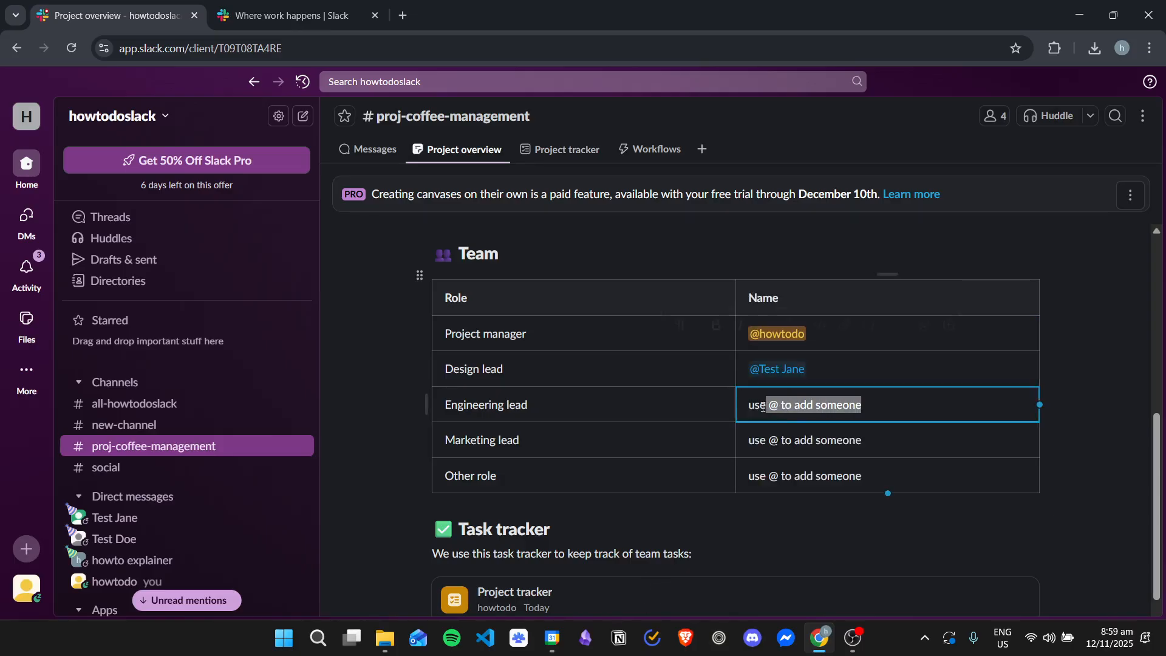
type("@")
left_click(817, 456)
left_click_drag(848, 438, 748, 440)
type("@")
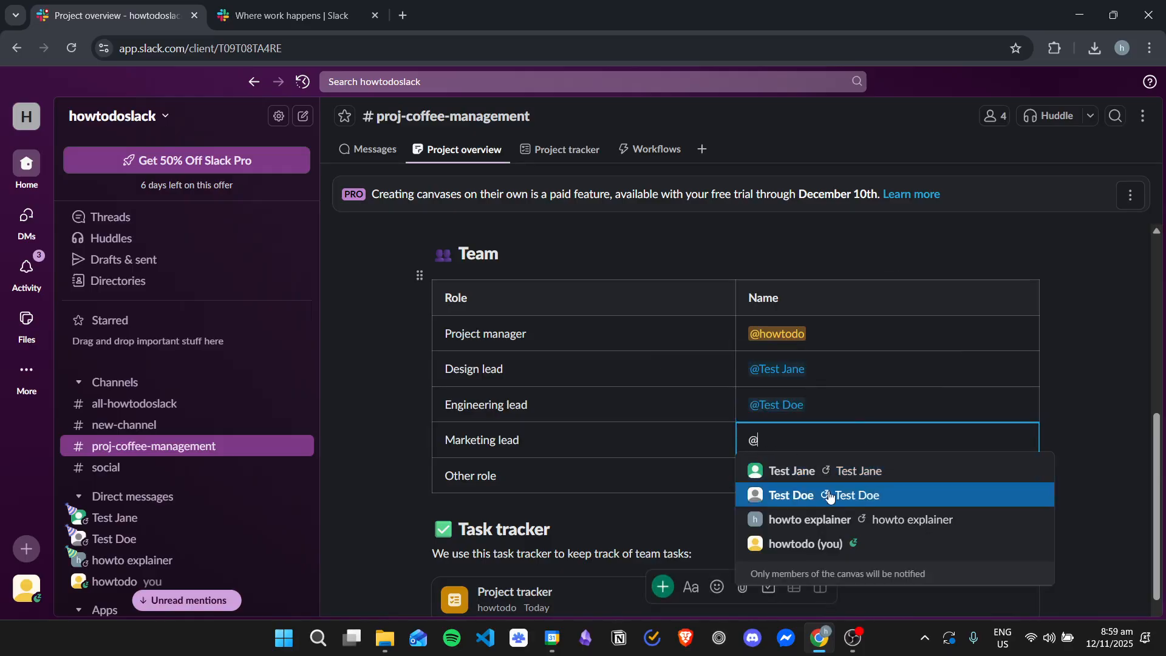
left_click(817, 526)
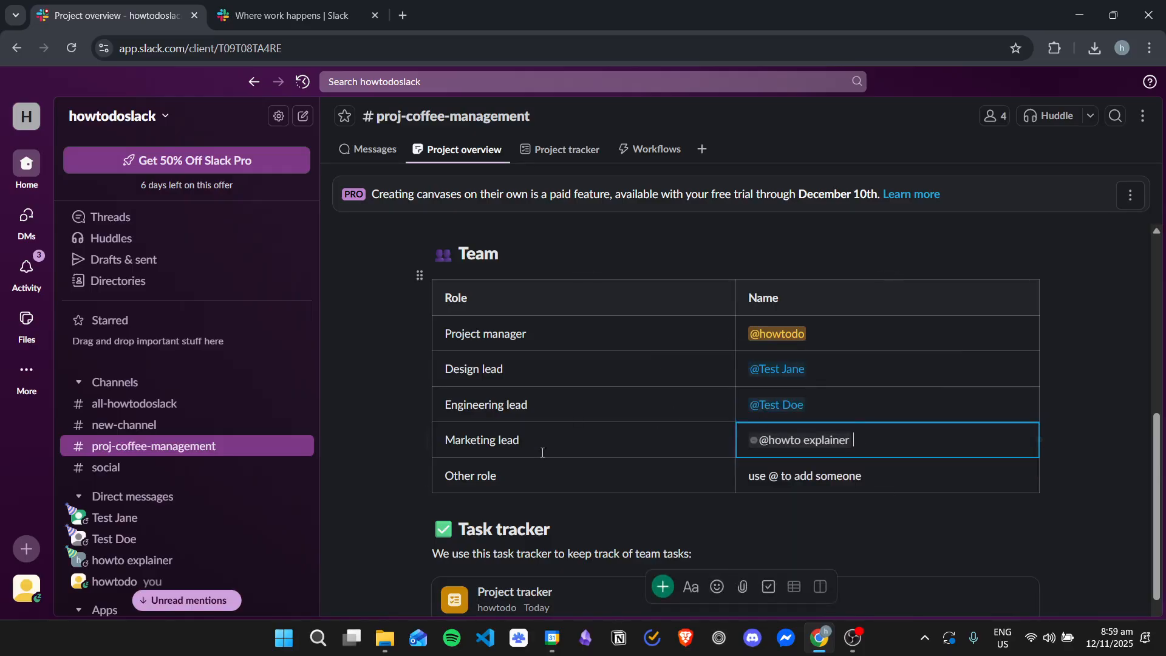
Clear the contents of the Other role row in the Team table.
left_click_drag(909, 471, 511, 467)
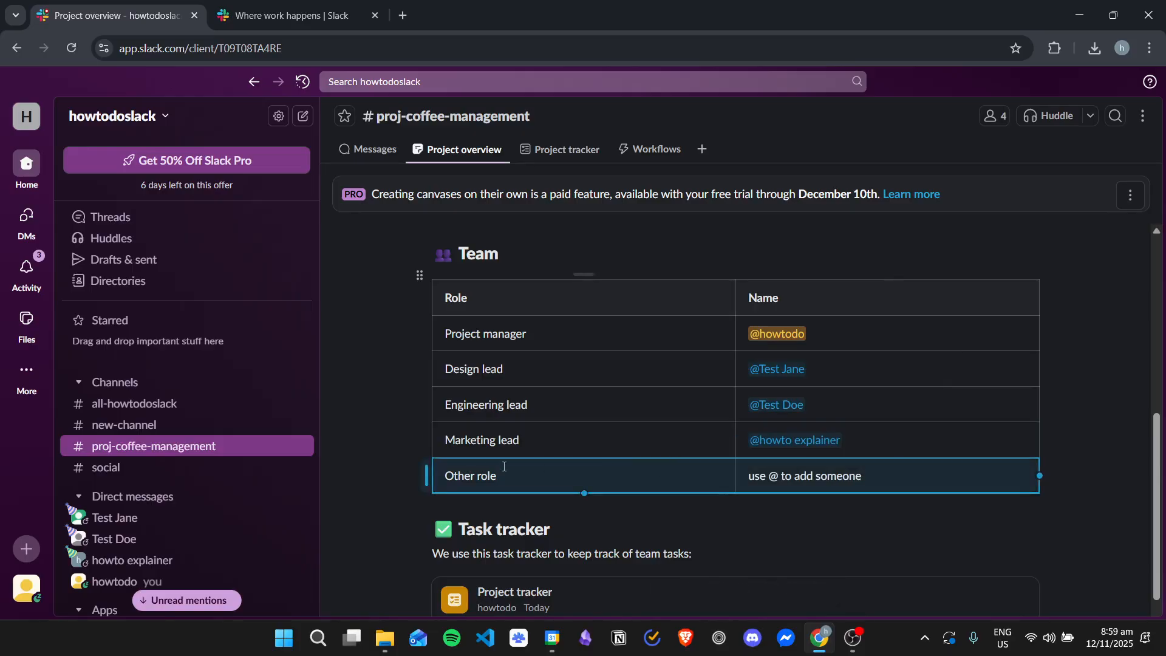
key("Delete")
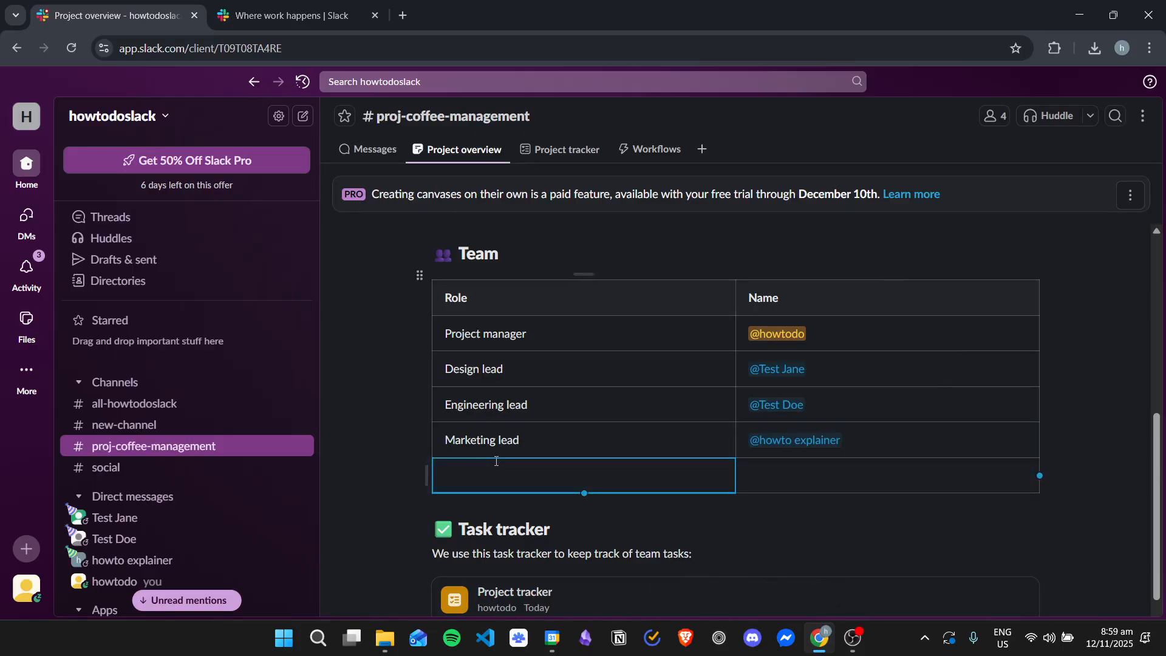
left_click_drag(847, 473, 624, 473)
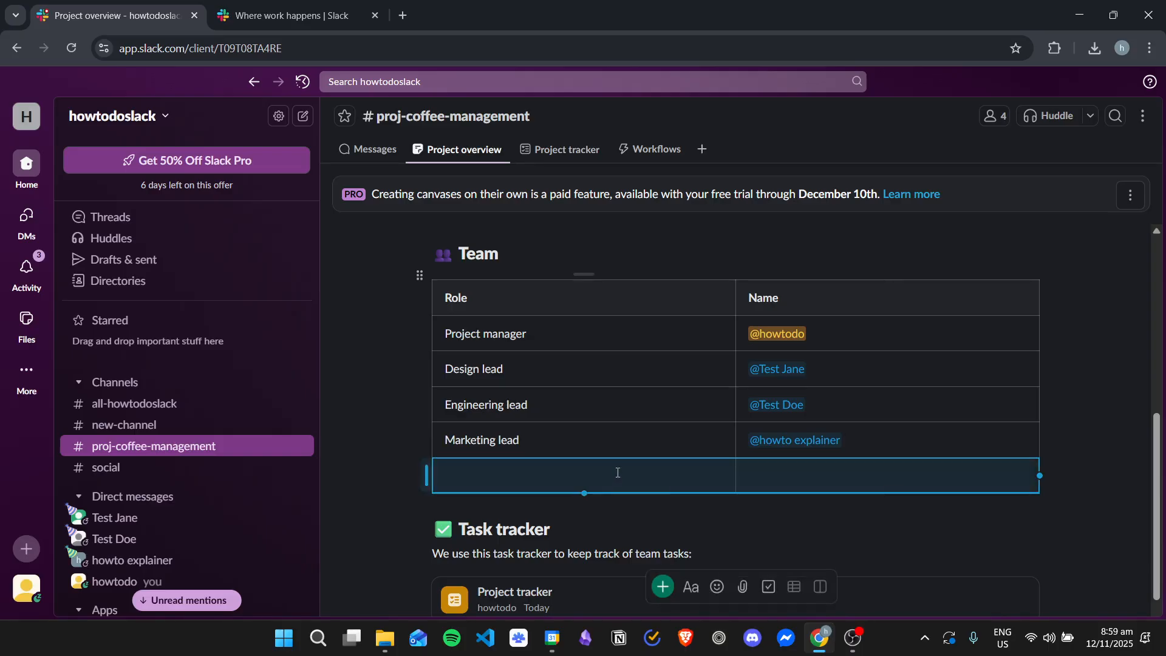
left_click(751, 523)
Look through the rest of the overview canvas and examine the tasks, statuses and priorities in the Project tracker.
scroll(760, 503, "down", 1)
scroll(759, 503, "down", 2)
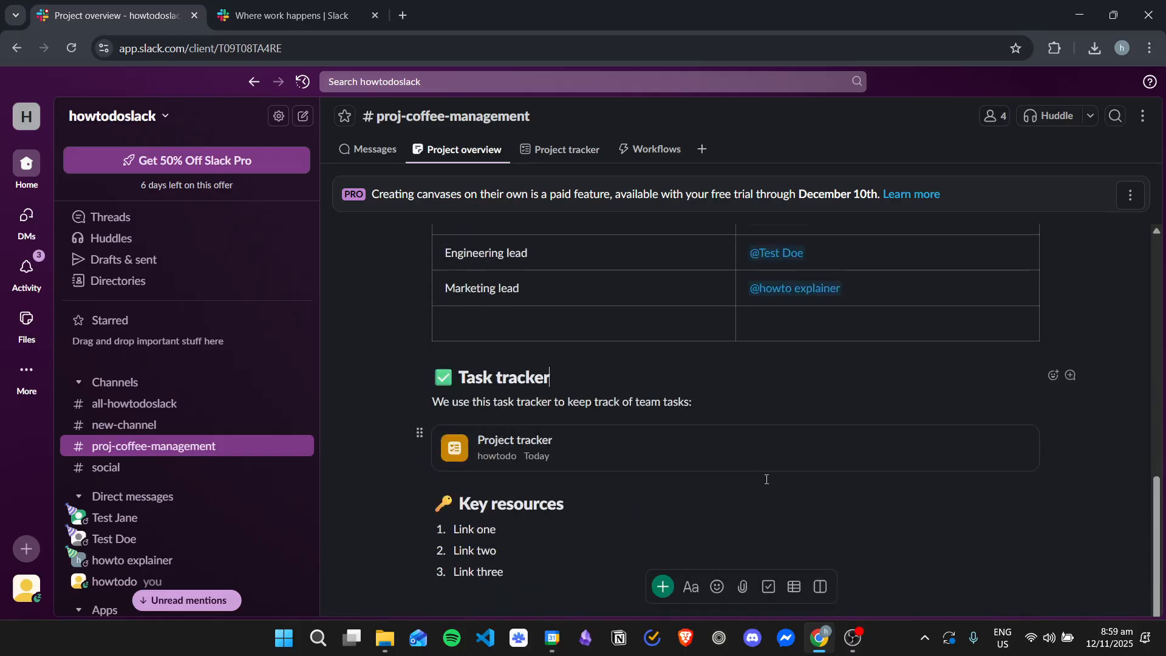
scroll(762, 504, "up", 7)
scroll(759, 513, "down", 5)
scroll(674, 431, "up", 5)
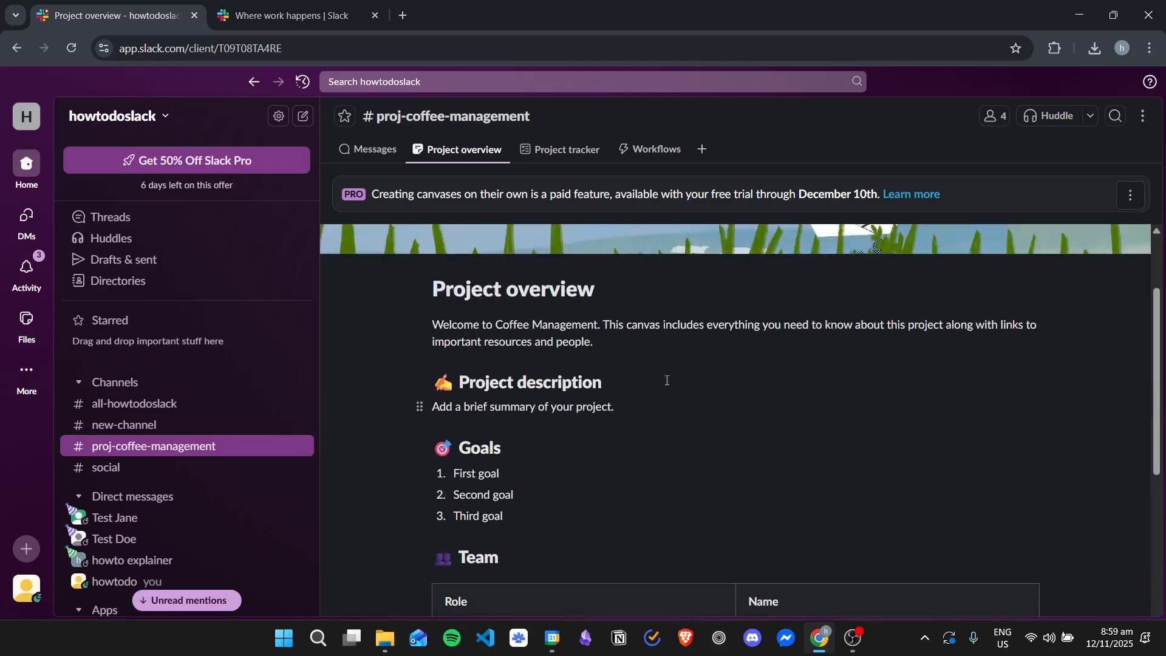
left_click(550, 148)
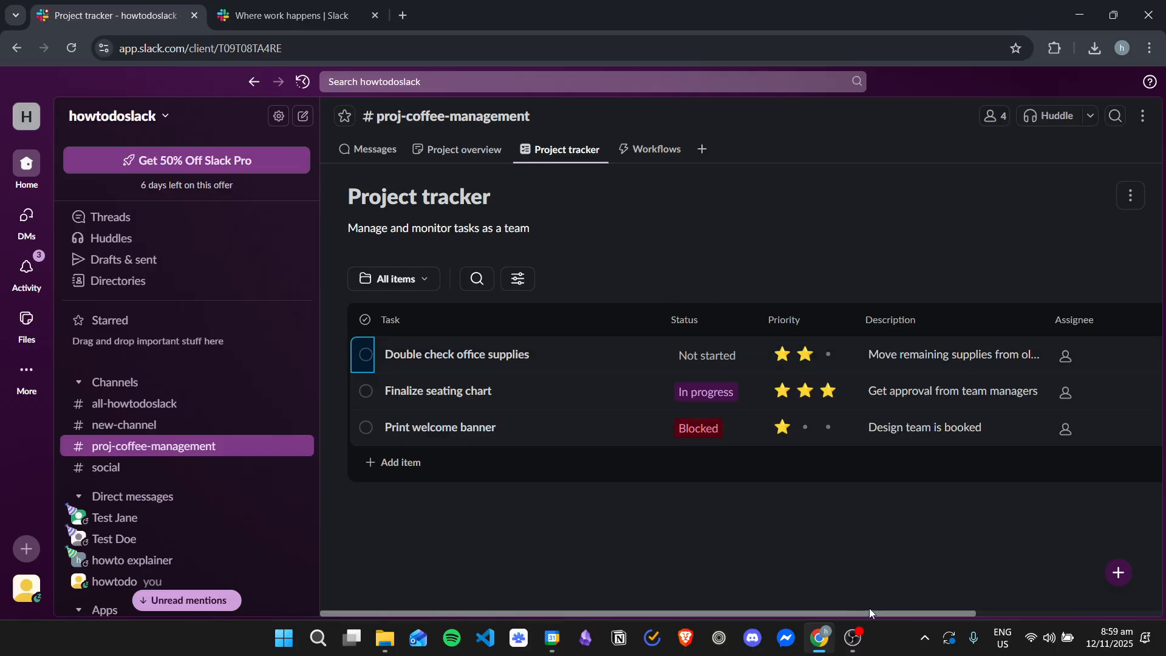
left_click_drag(879, 613, 810, 589)
left_click(462, 354)
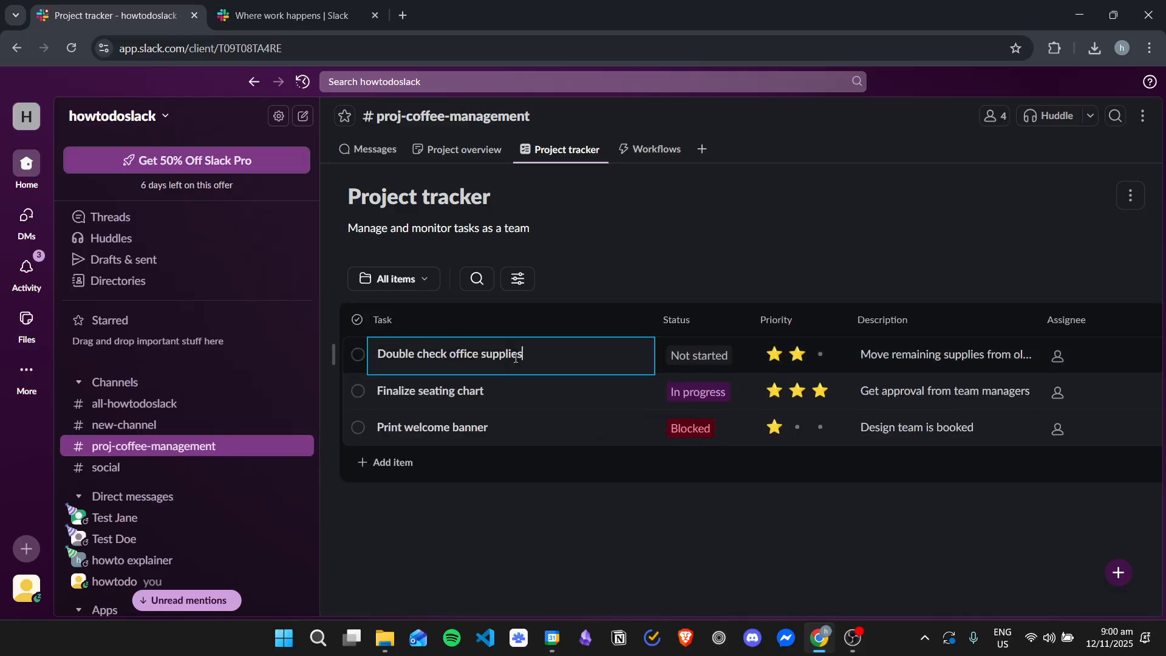
left_click(707, 357)
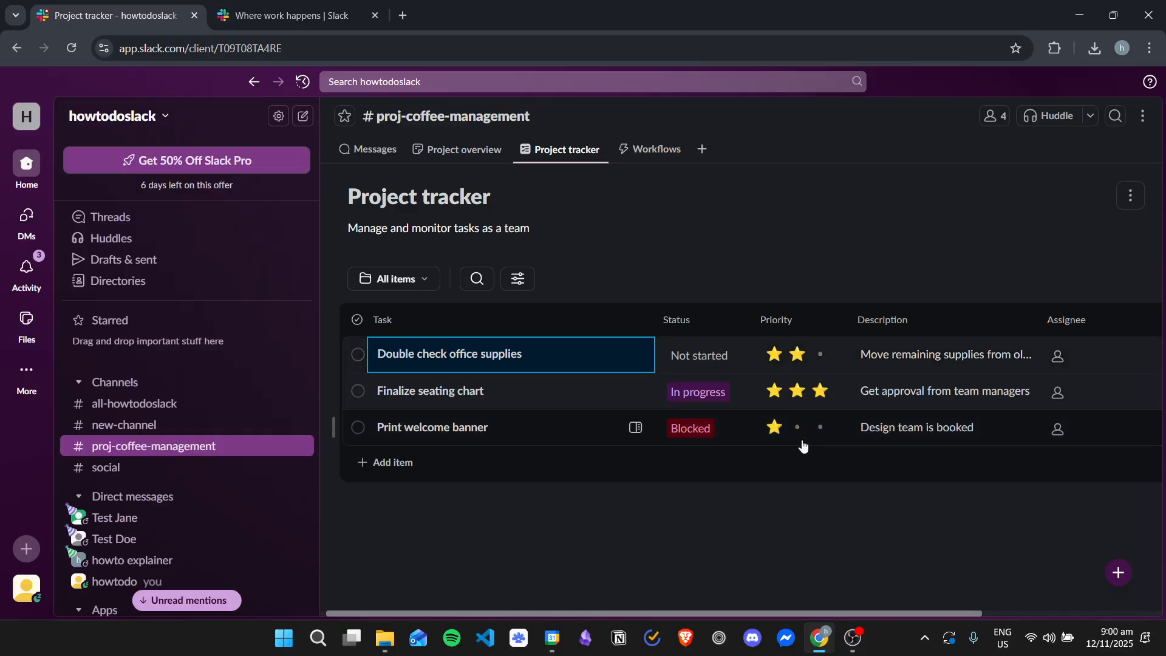
left_click(882, 610)
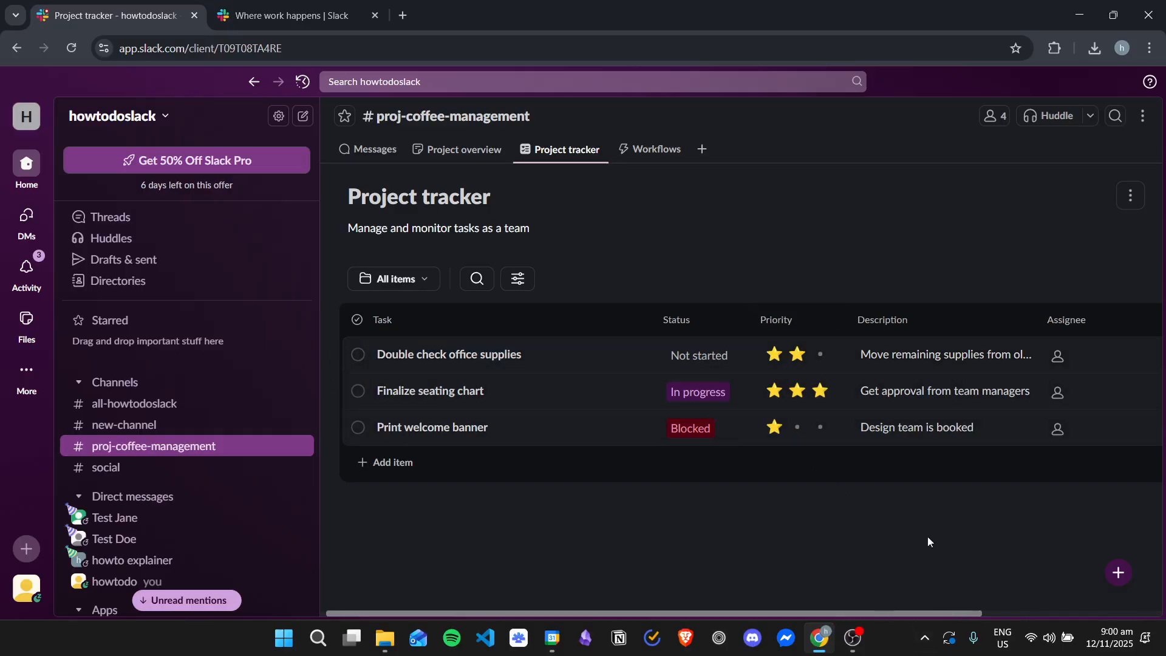
Assign the office supplies task to the Design lead, the seating chart to the Engineering lead and the welcome banner to howto explainer.
left_click_drag(971, 615, 1135, 613)
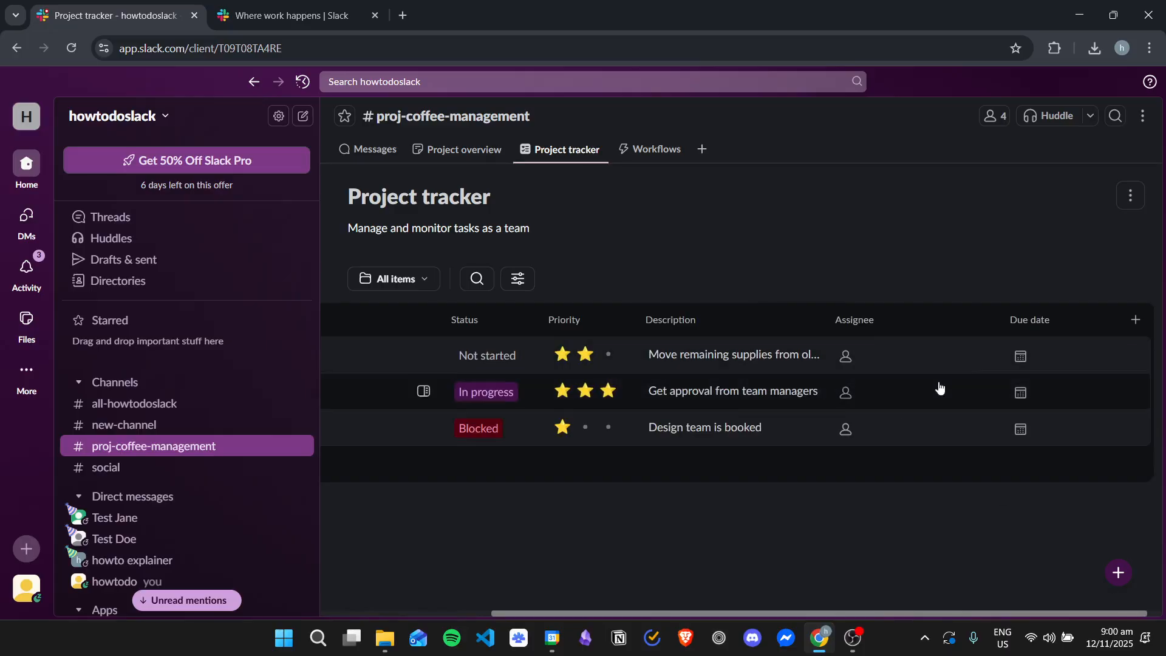
left_click(846, 356)
left_click(876, 413)
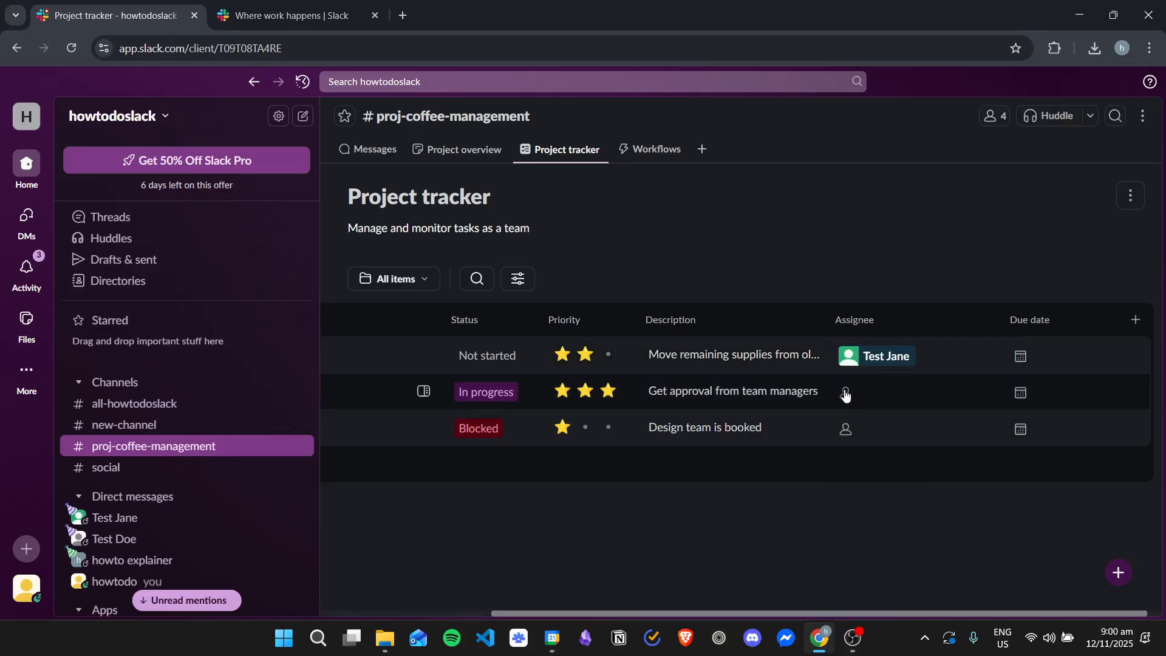
left_click(847, 392)
left_click(873, 475)
left_click(845, 430)
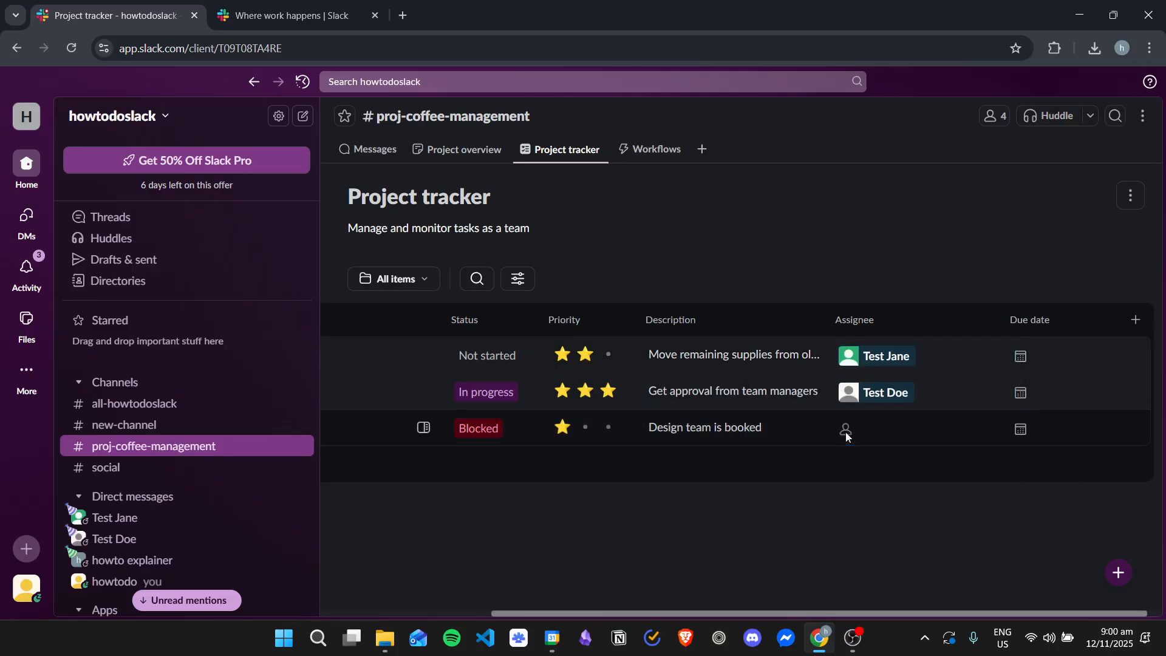
left_click(843, 531)
Set the due dates to 11/13/2025 for the office supplies task, 11/14/2025 for the seating chart and 11/17/2025 for the welcome banner.
left_click(1018, 359)
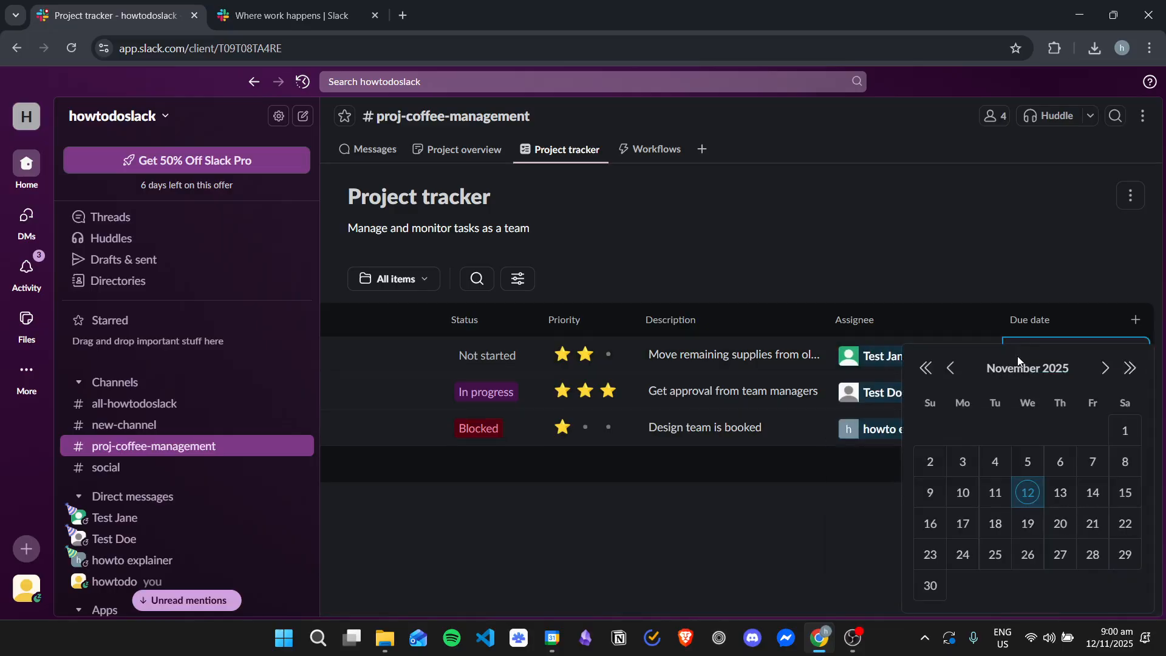
left_click(1062, 491)
left_click(1032, 398)
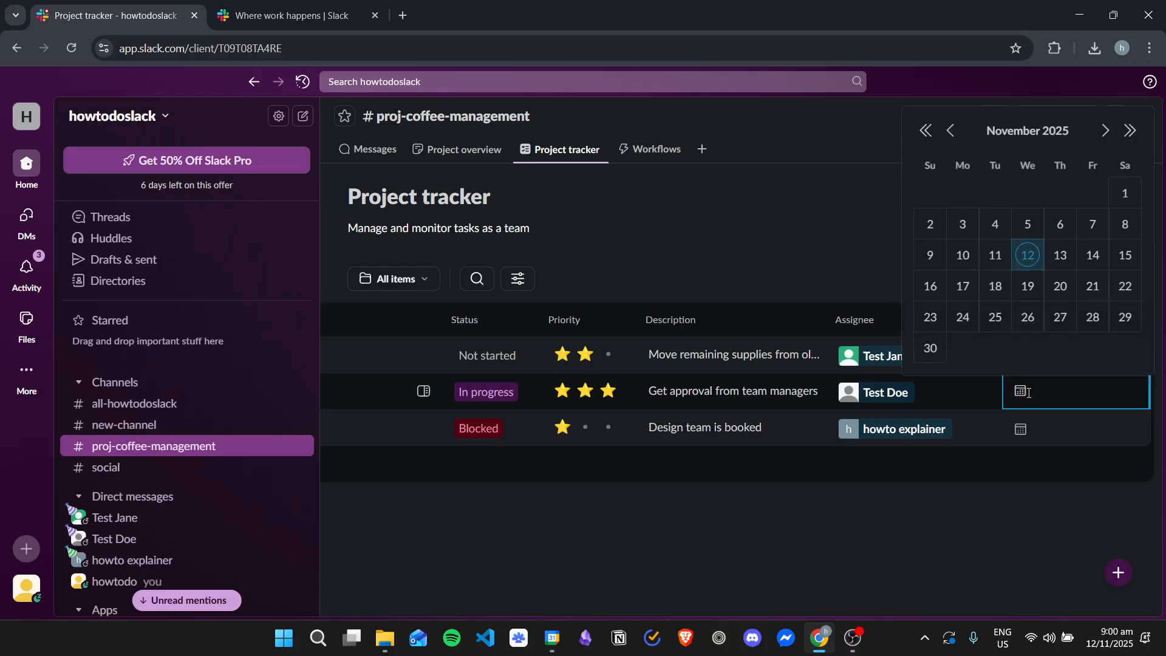
left_click(1086, 254)
left_click(1034, 425)
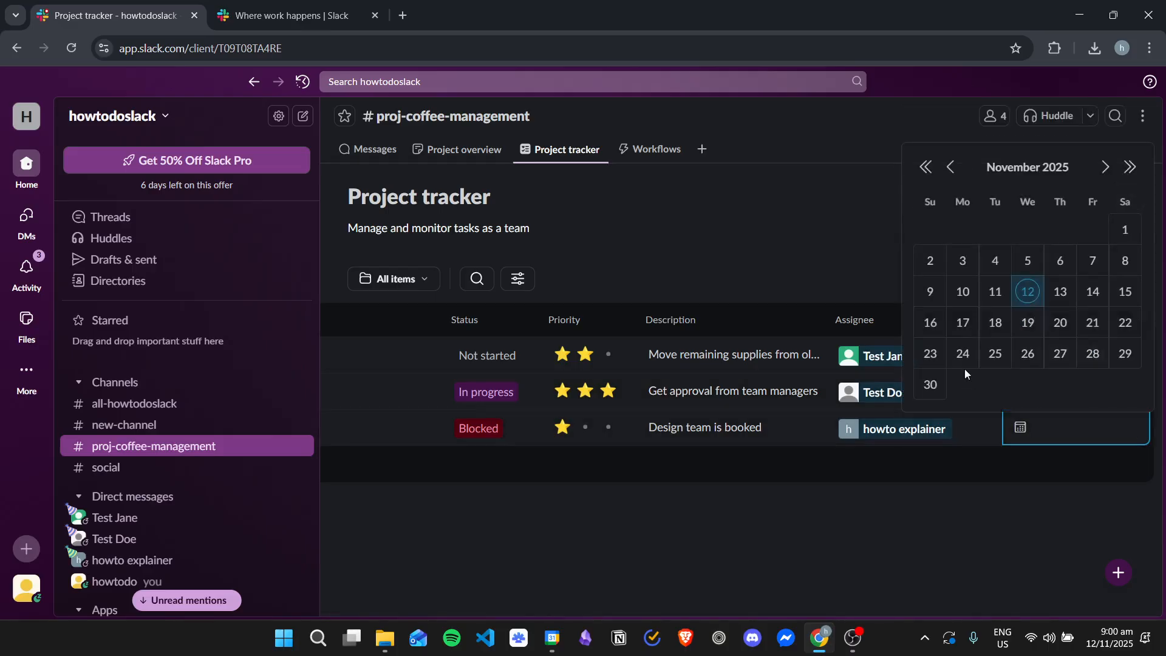
left_click(963, 323)
Open the details of the Double check office supplies task and examine its fields, comment option and subtasks.
left_click_drag(1048, 610, 808, 609)
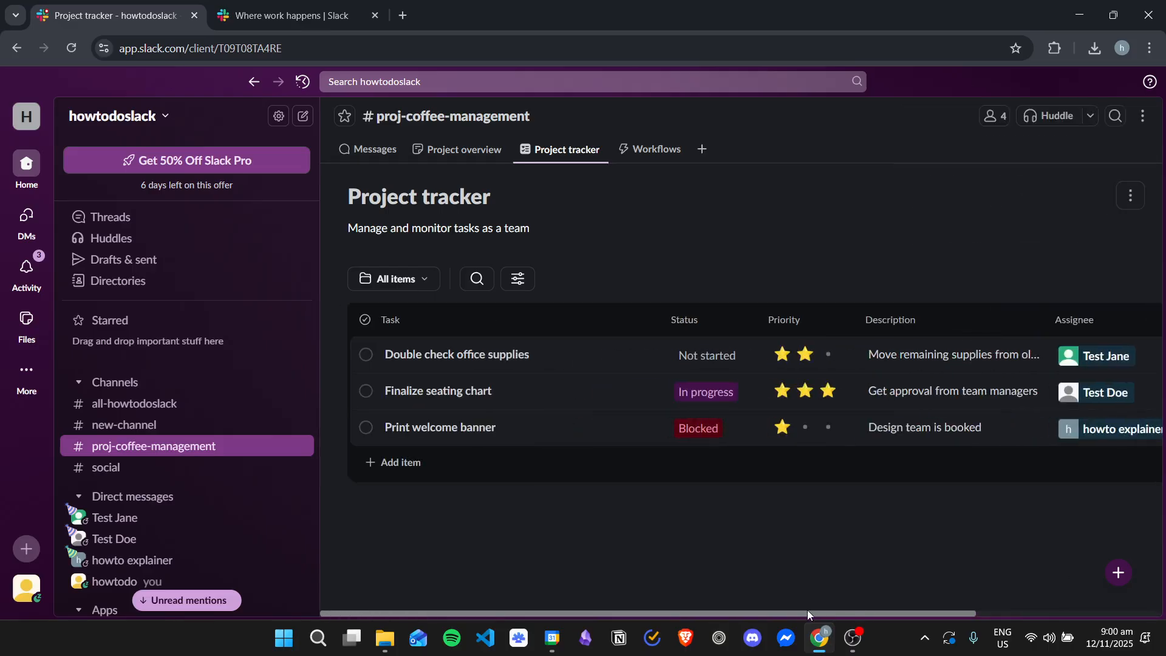
left_click(563, 349)
left_click(676, 228)
left_click(643, 355)
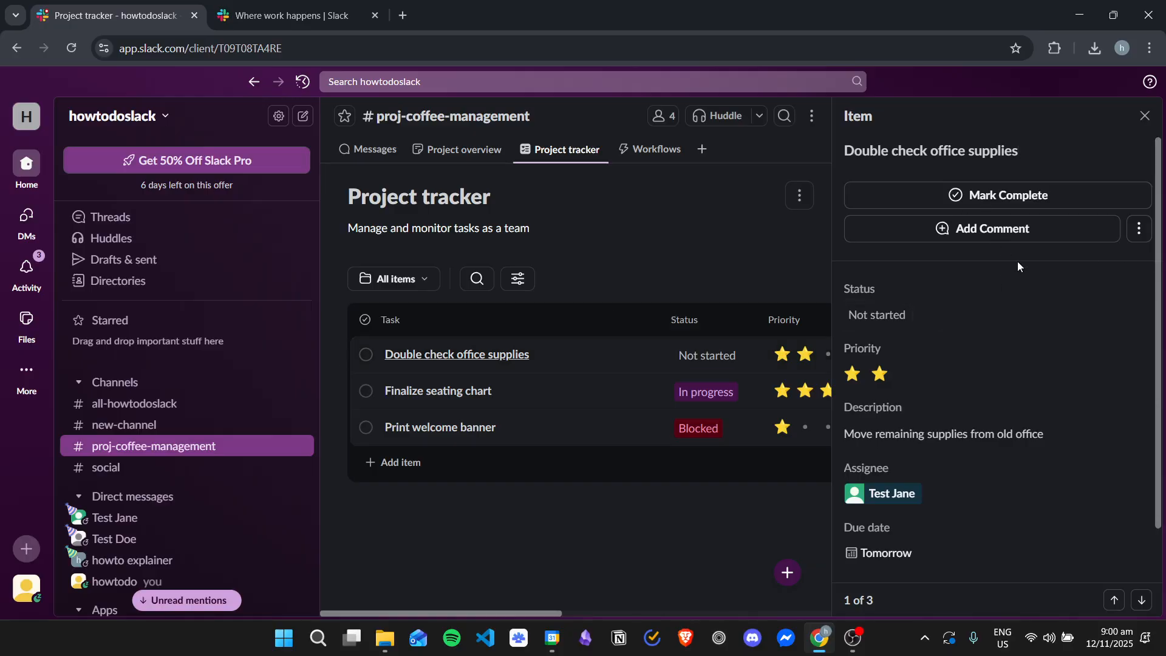
scroll(1026, 297, "down", 3)
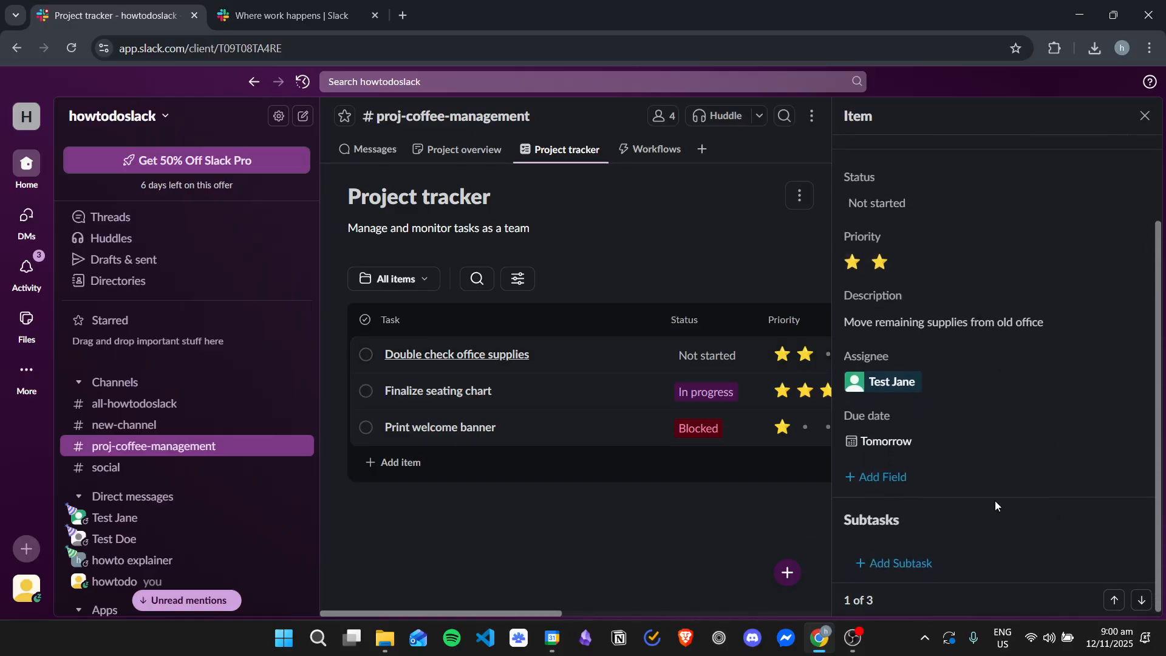
scroll(898, 501, "up", 3)
scroll(897, 501, "down", 3)
scroll(971, 419, "up", 3)
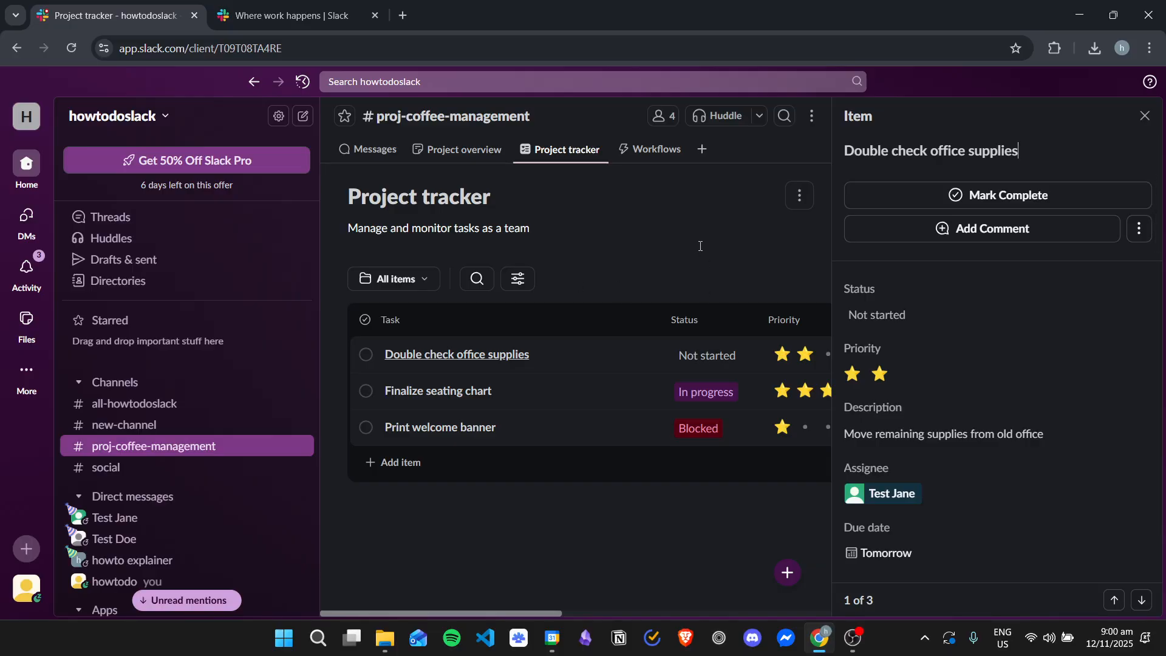
Mark the Double check office supplies and Finalize seating chart tasks as complete and close the task details.
left_click(366, 354)
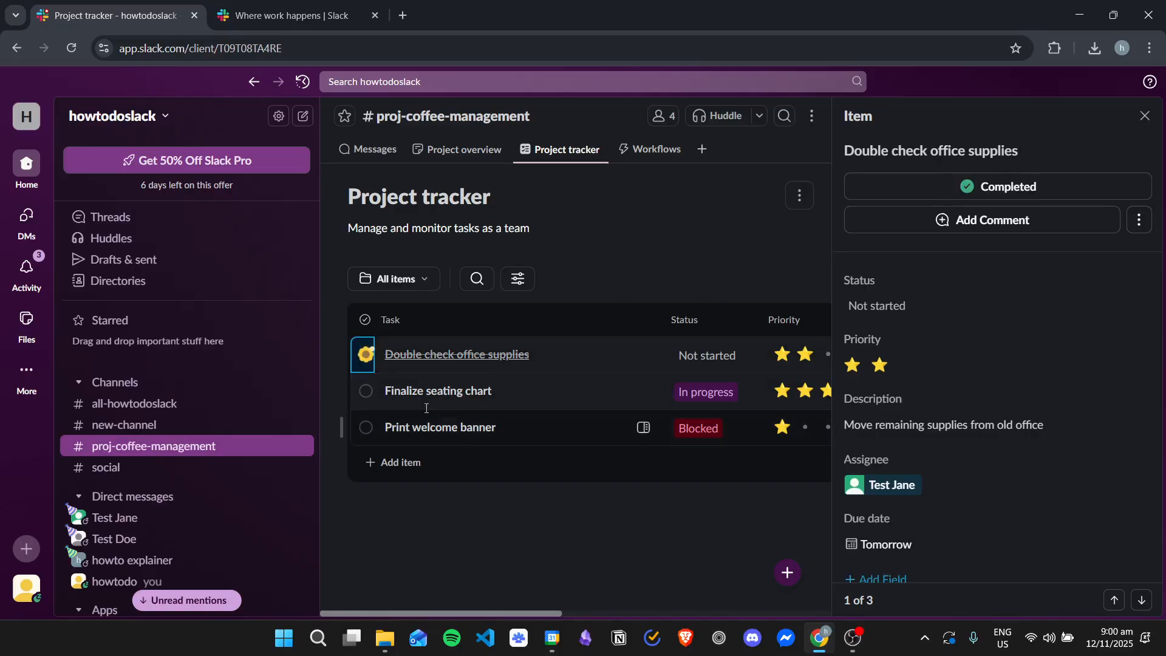
left_click(366, 390)
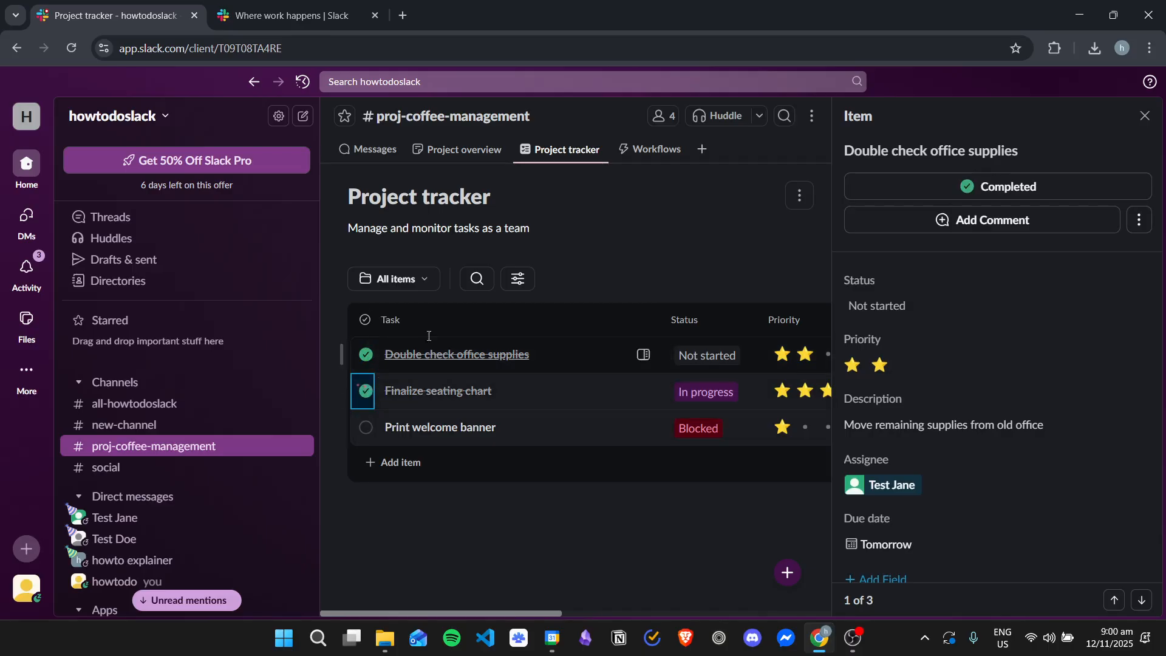
left_click(1144, 116)
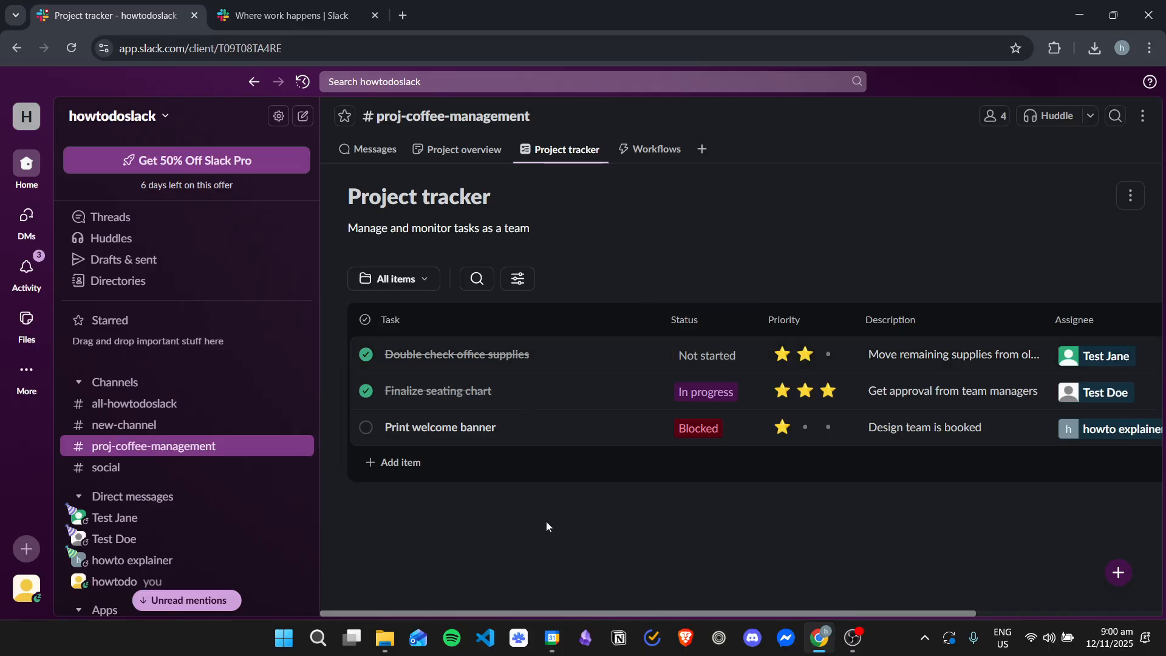
Check the assigned due dates in the tracker and view the Completed and Open items separately.
left_click_drag(654, 607, 937, 514)
scroll(1120, 518, "right", 4)
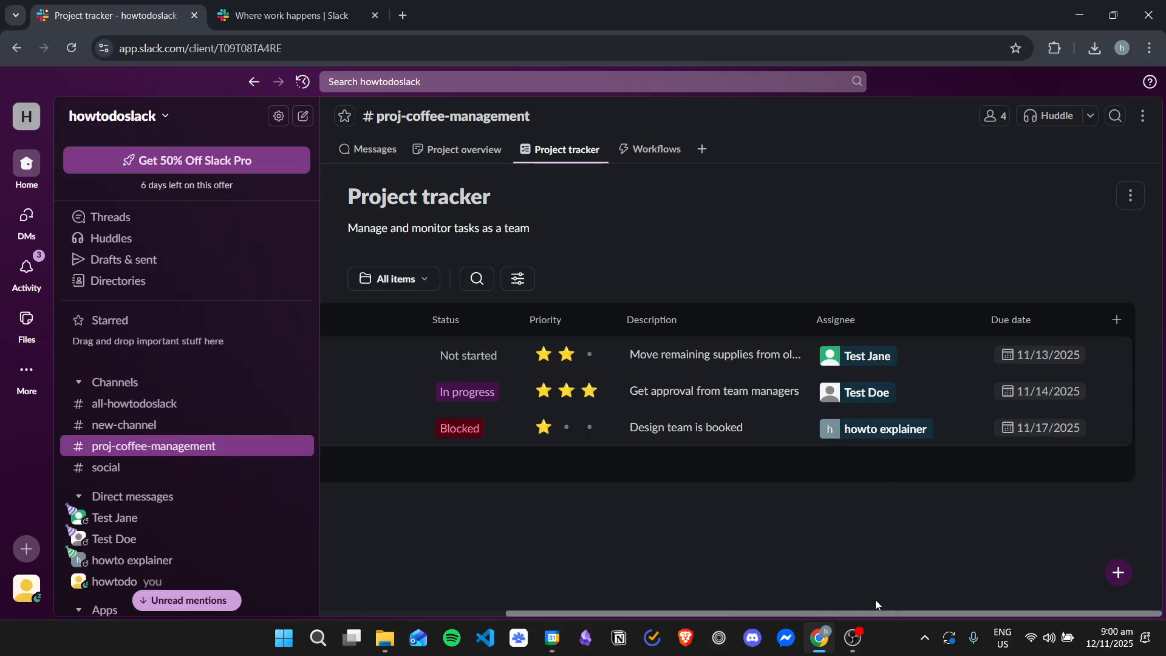
left_click_drag(887, 610, 1119, 531)
left_click_drag(659, 611, 468, 608)
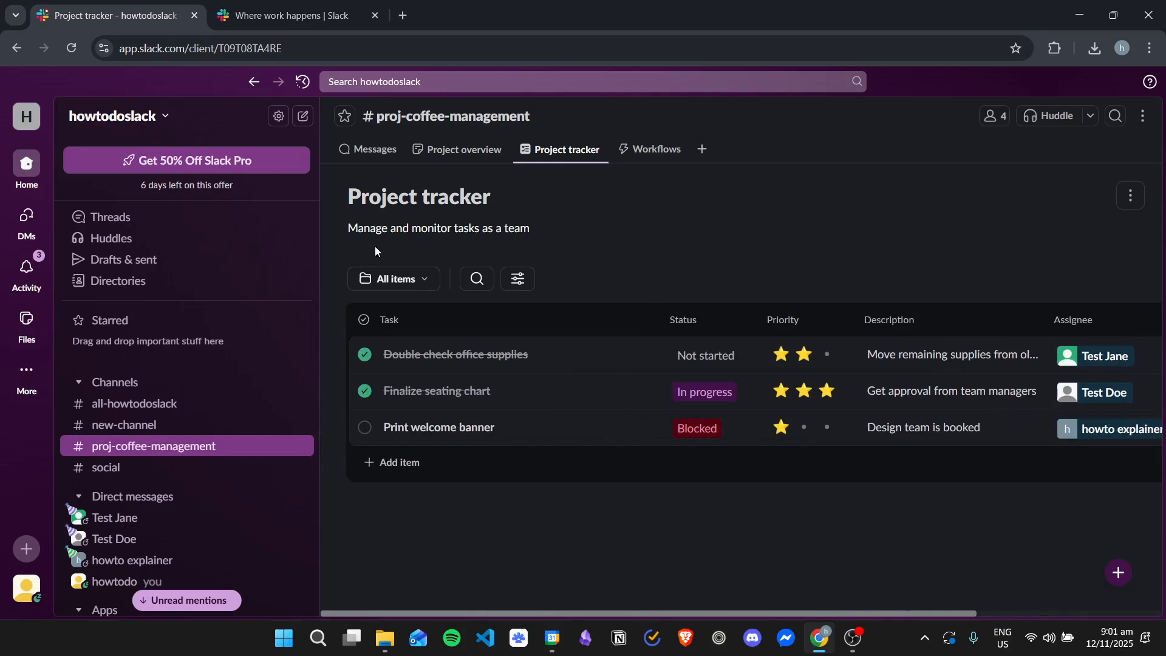
left_click(408, 281)
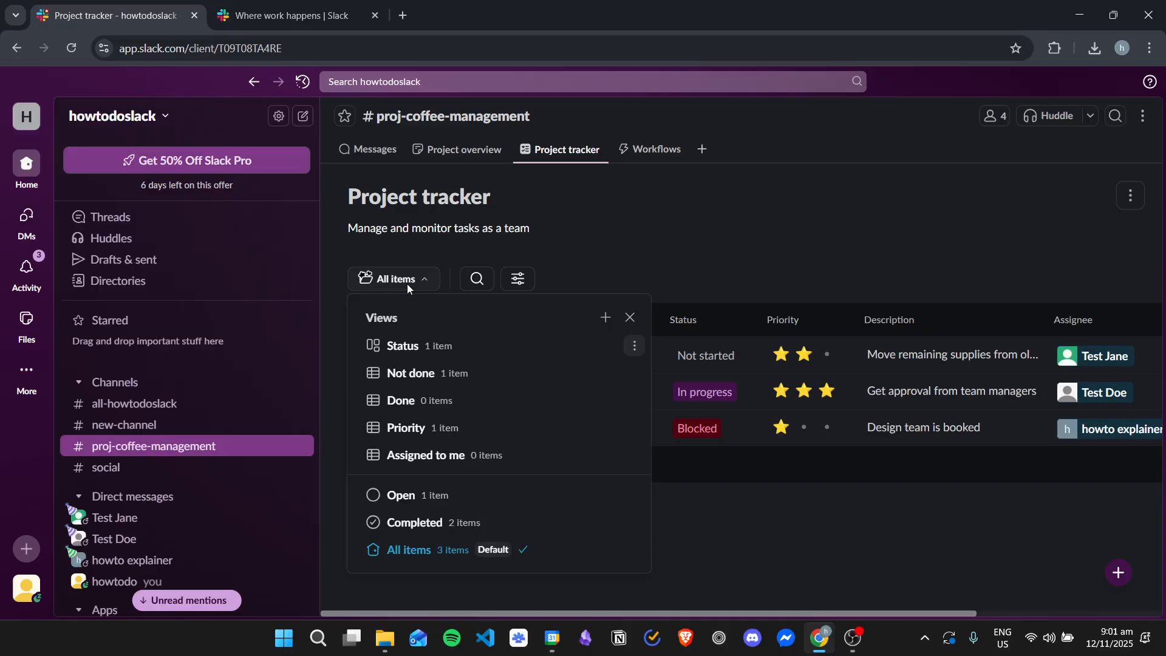
left_click(448, 523)
left_click(411, 286)
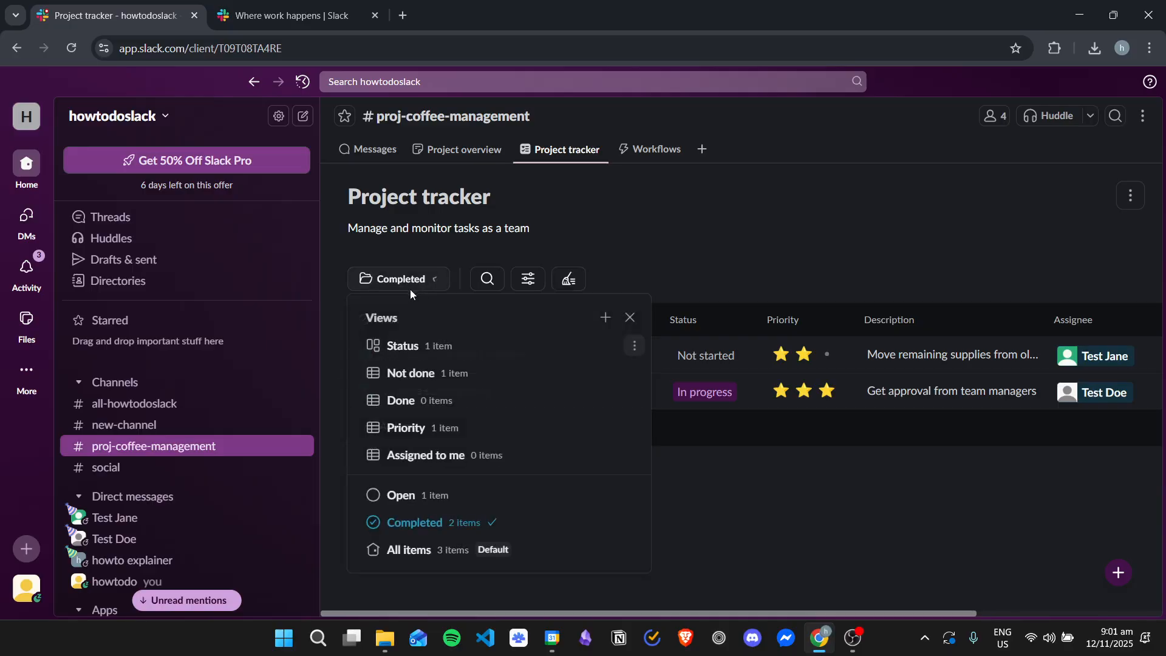
left_click(427, 498)
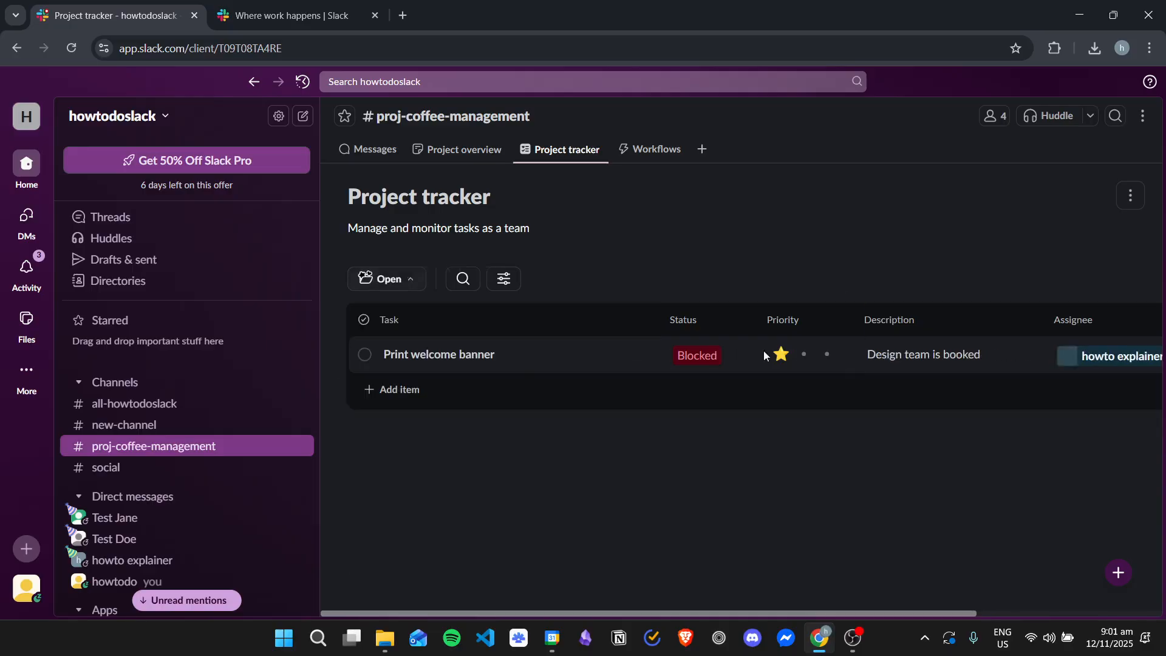
Look through the Not done, Done, Priority, Assigned to me and Open views and return to All items.
left_click(399, 281)
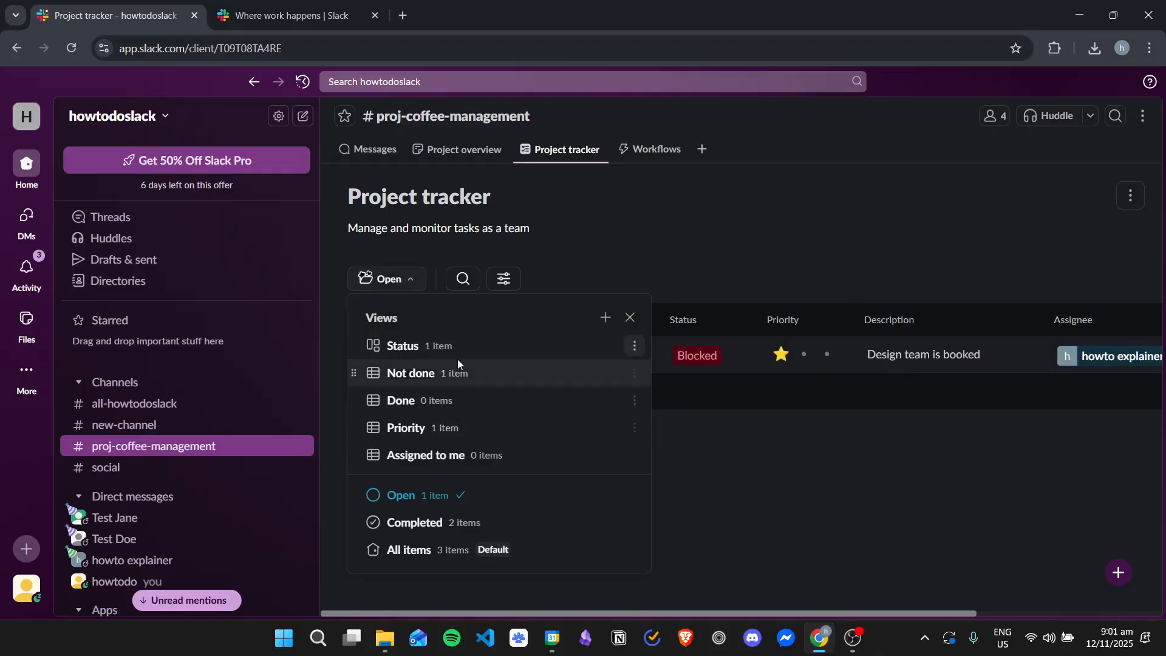
left_click(480, 375)
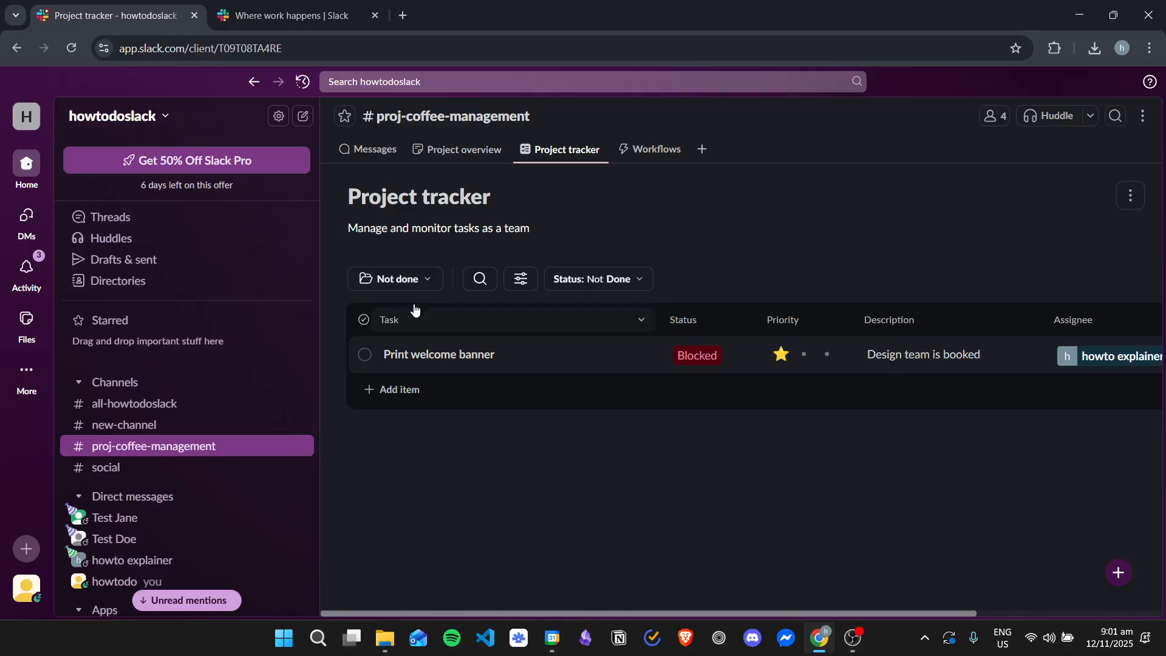
left_click(419, 282)
left_click(453, 399)
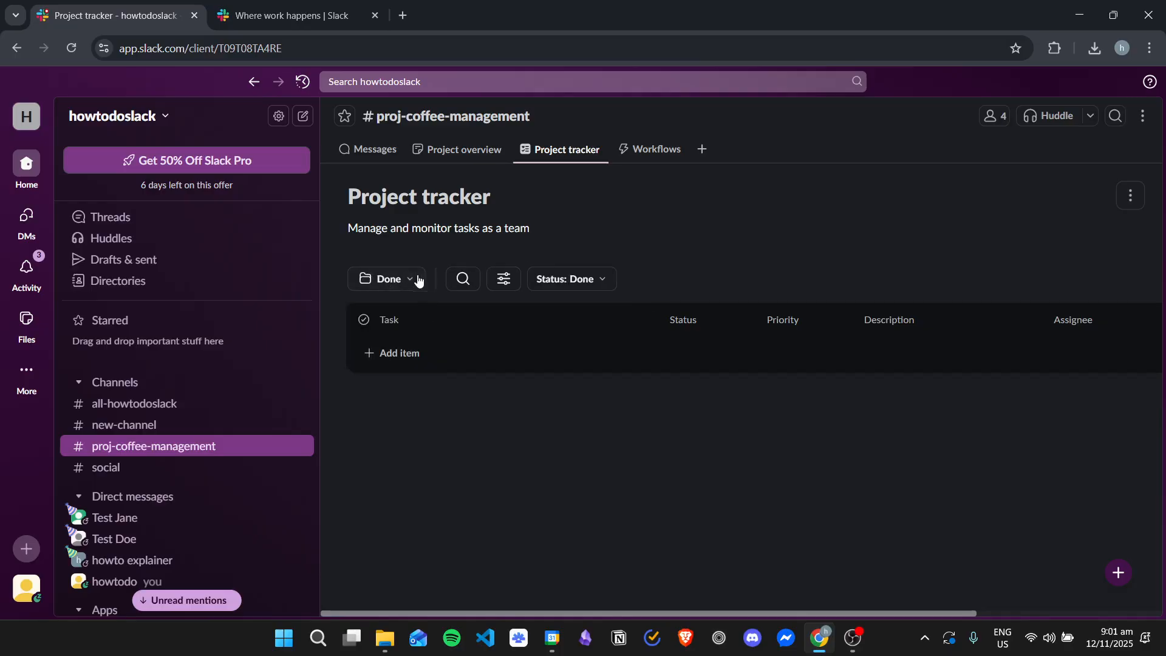
left_click(418, 280)
left_click(465, 418)
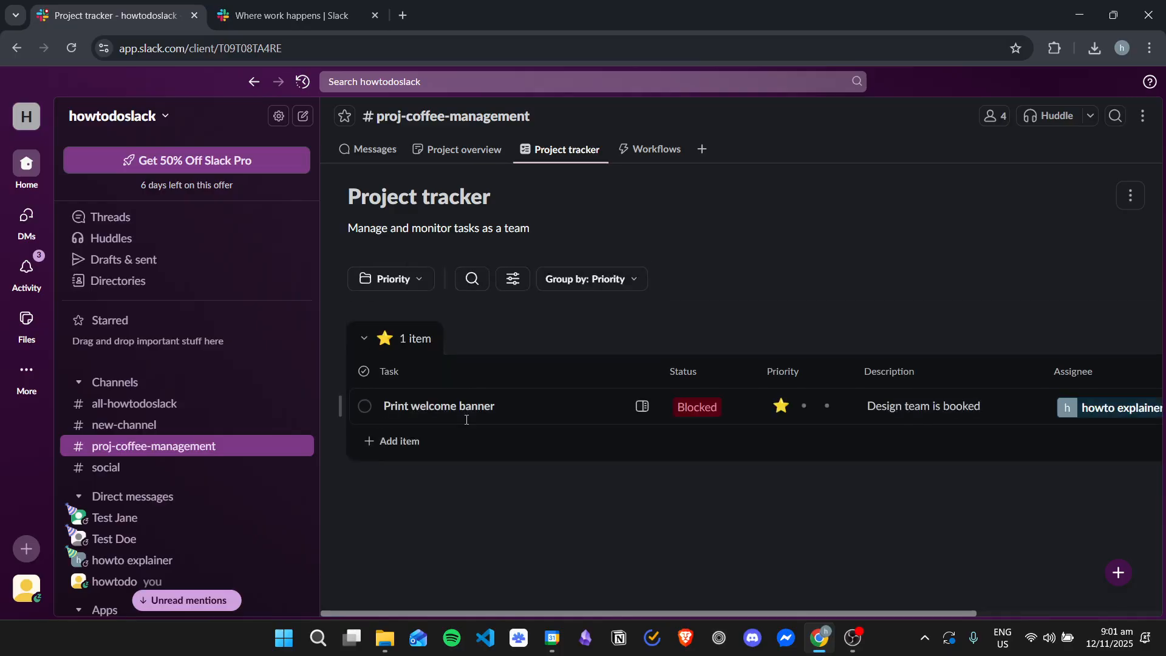
left_click(411, 280)
left_click(417, 454)
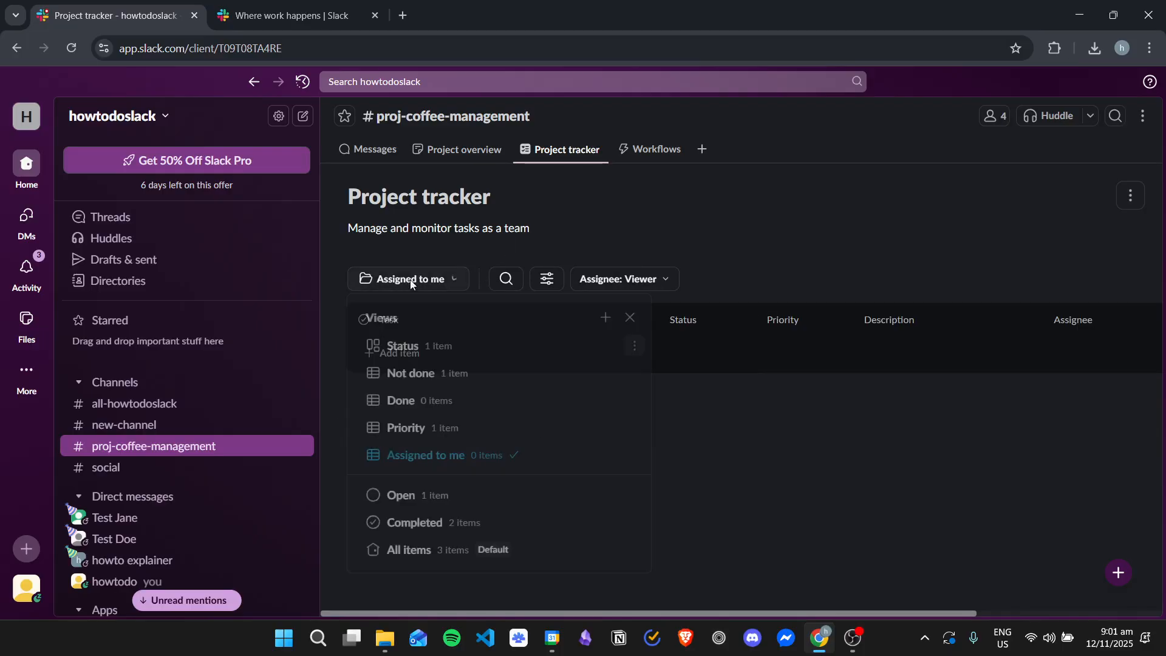
left_click(429, 494)
left_click(415, 280)
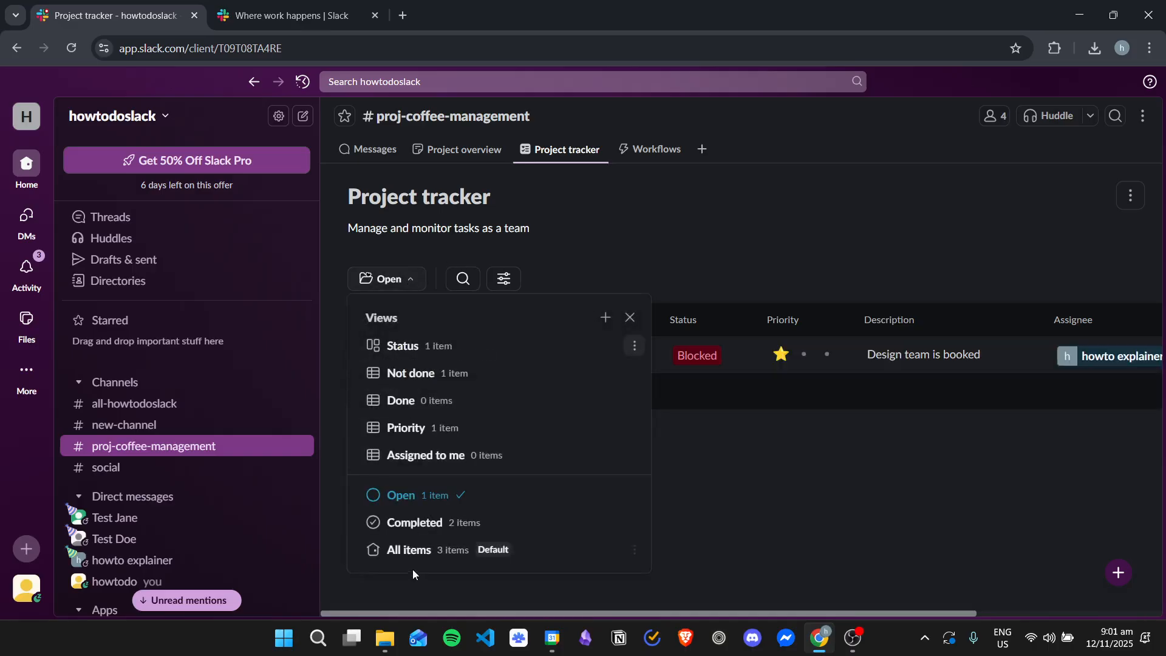
left_click(411, 554)
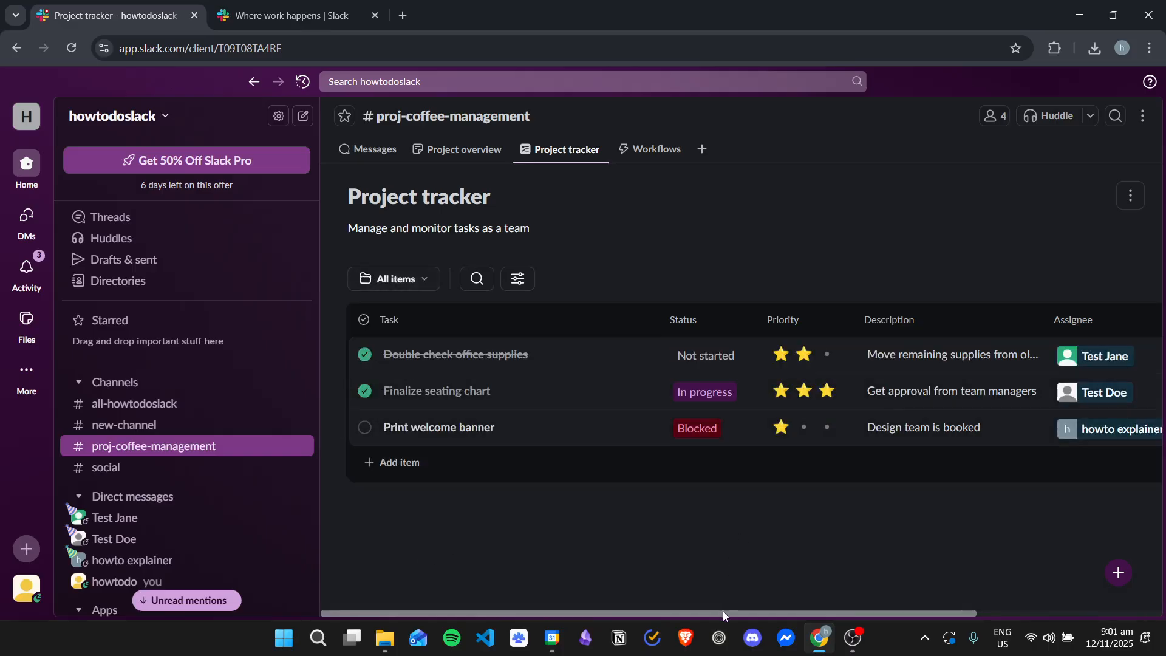
Set the status of the Double check office supplies task to Done.
scroll(723, 610, "right", 1)
left_click(643, 355)
left_click(672, 438)
left_click(674, 366)
left_click(673, 462)
left_click(675, 360)
left_click(662, 479)
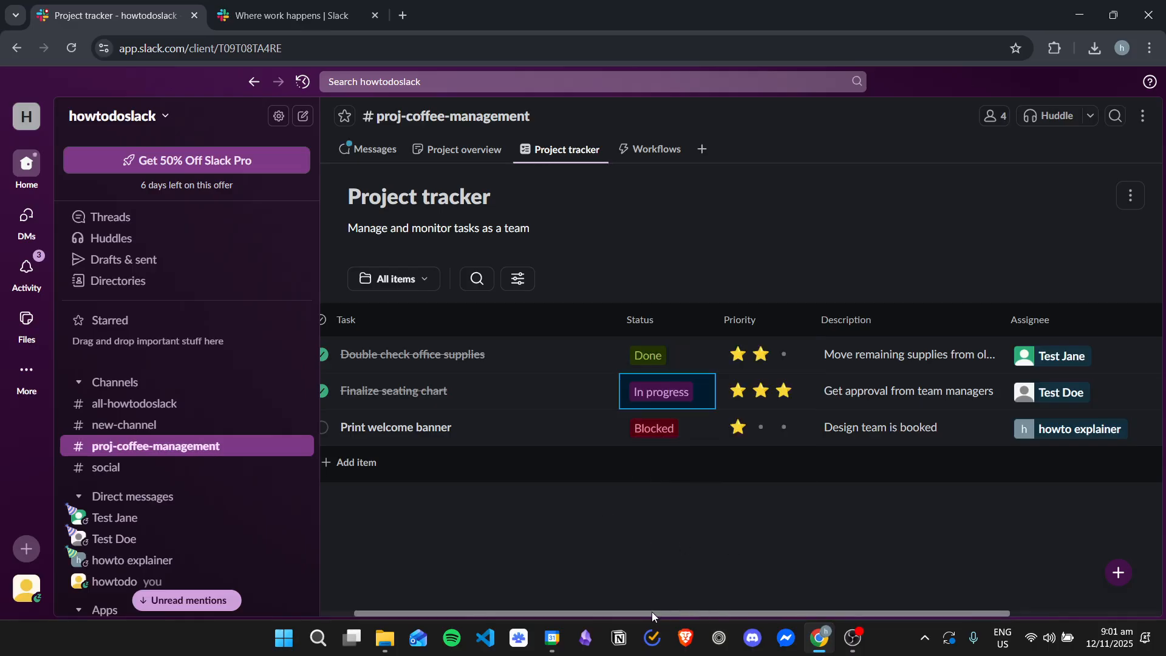
Compare the tracker's Done view with its Completed view.
scroll(651, 610, "left", 1)
left_click(400, 280)
left_click(444, 399)
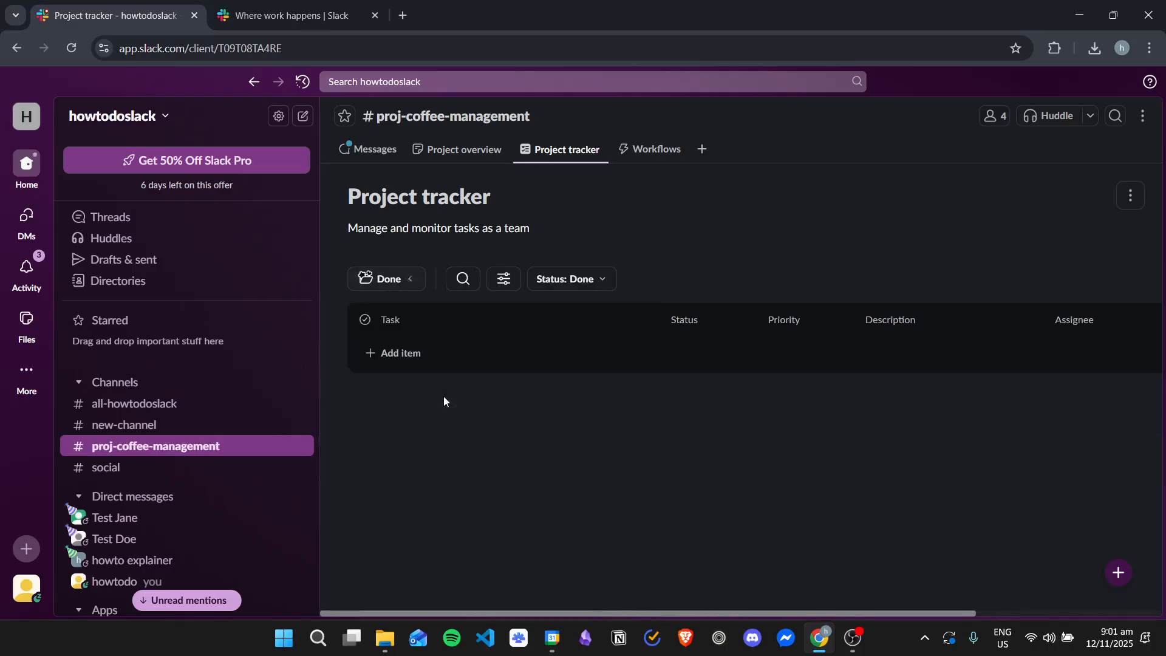
left_click(407, 279)
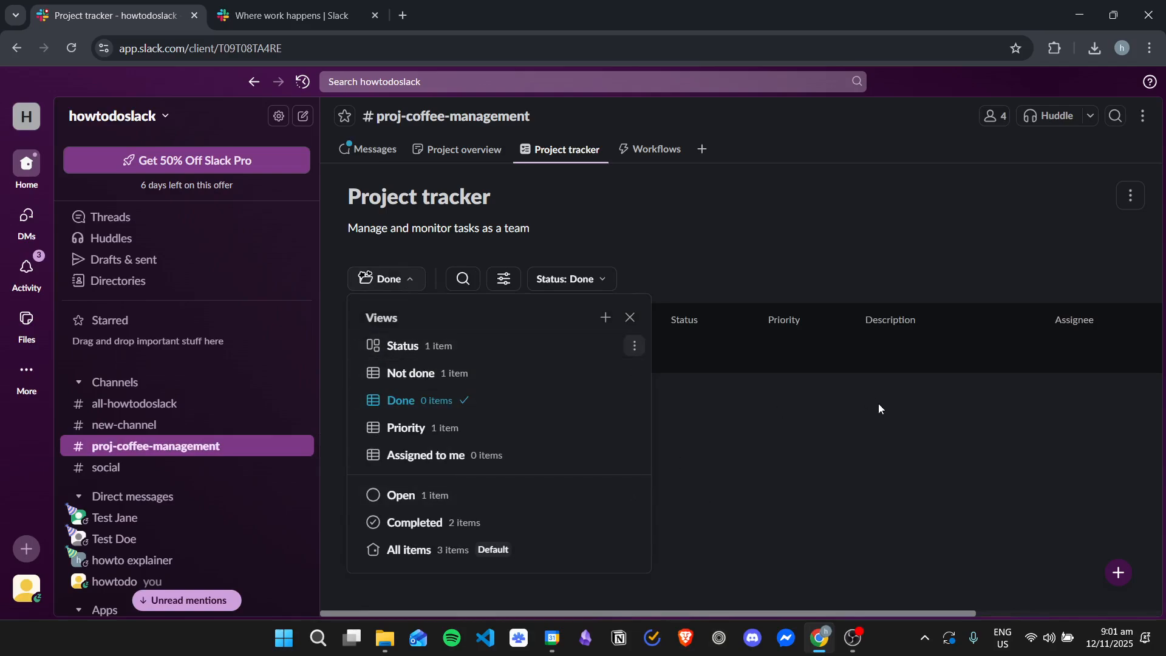
left_click(484, 522)
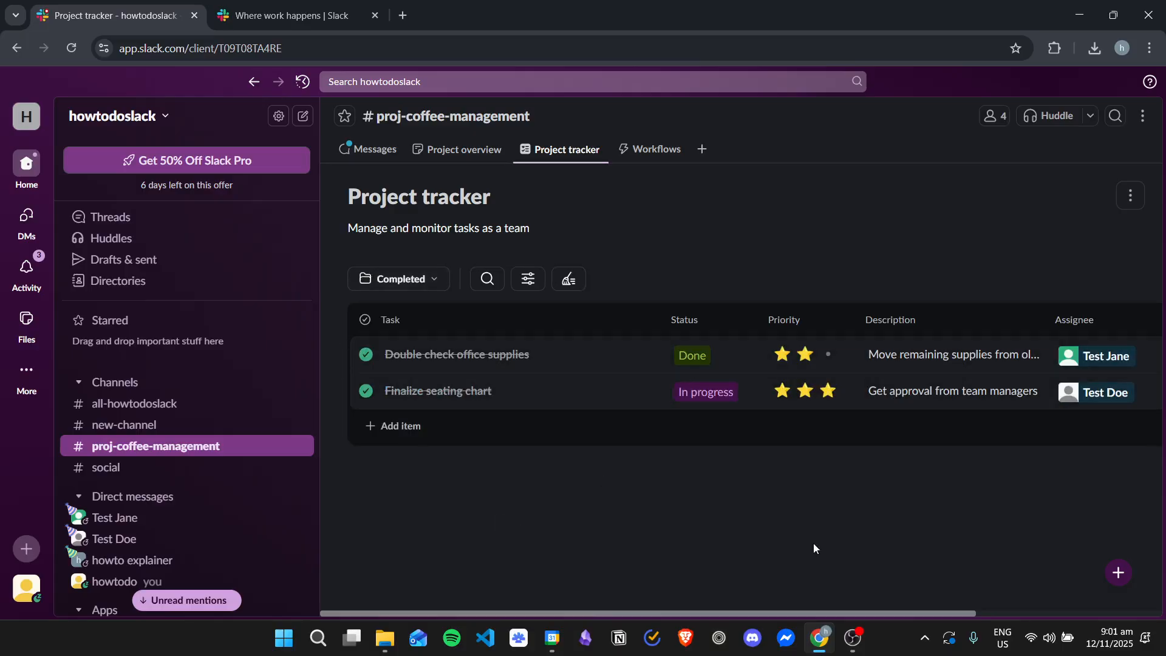
left_click_drag(915, 612, 672, 573)
Add a new blank canvas tab to the all-howtodoslack channel and dismiss its template suggestions.
left_click(170, 405)
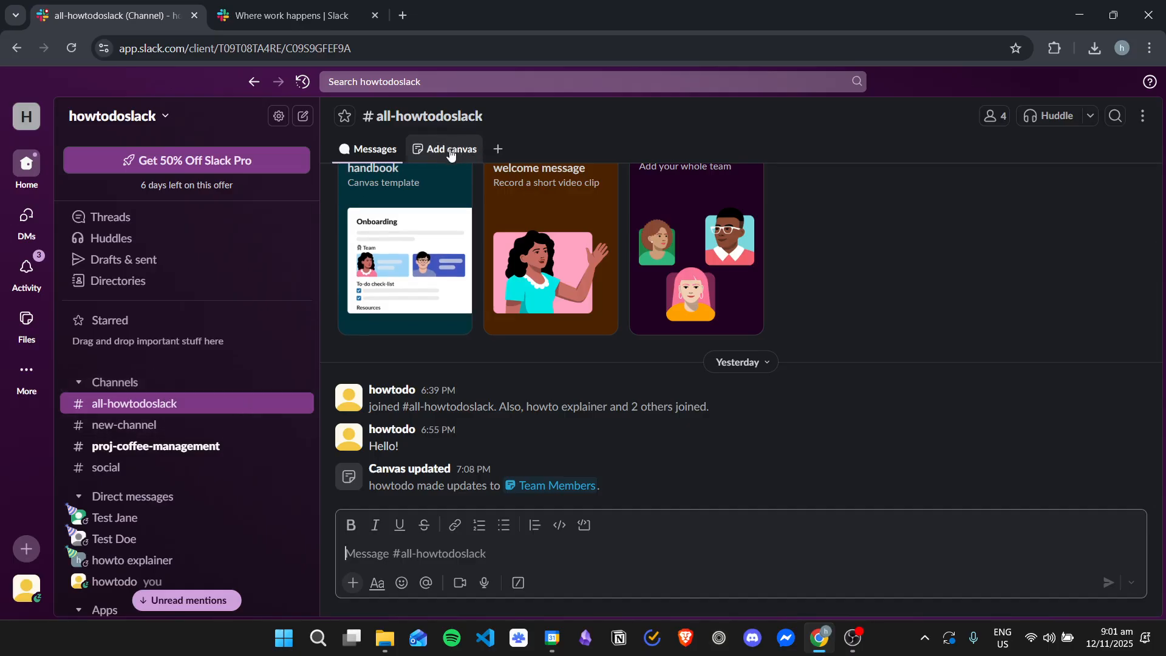
left_click(497, 151)
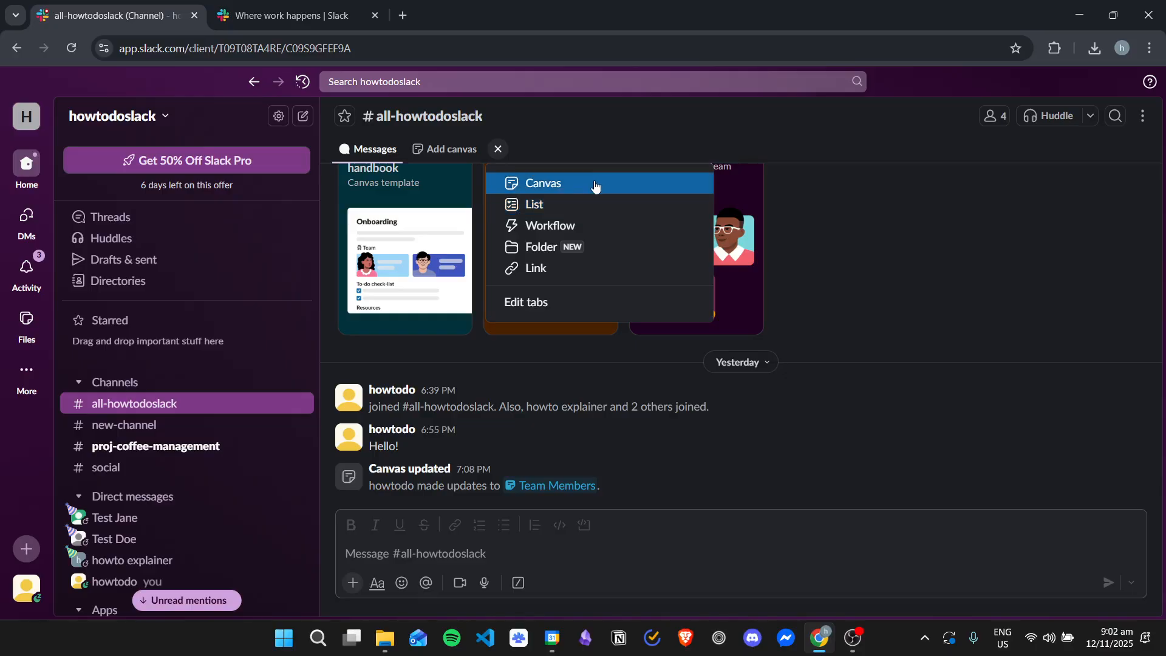
left_click(559, 183)
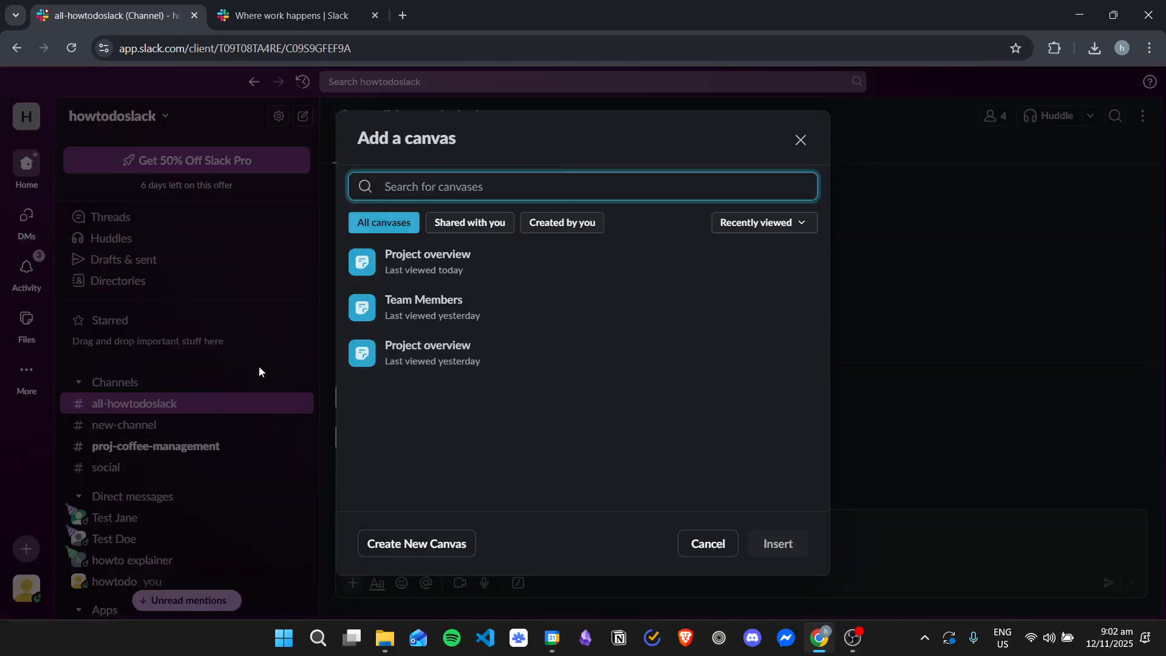
left_click(435, 546)
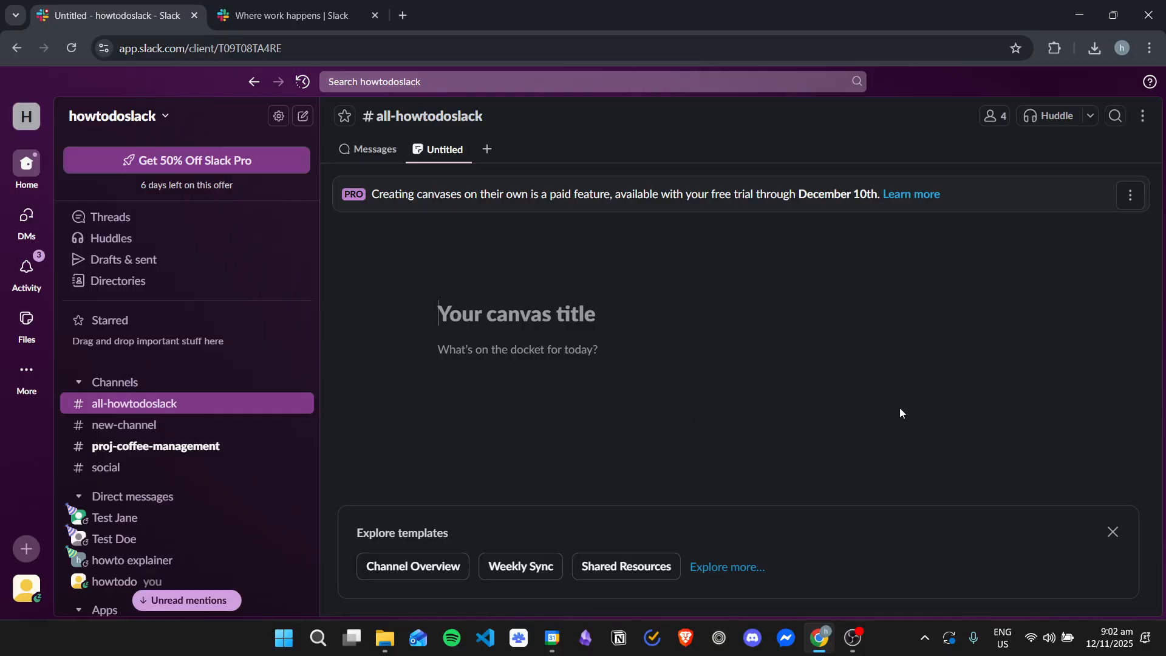
left_click(1112, 532)
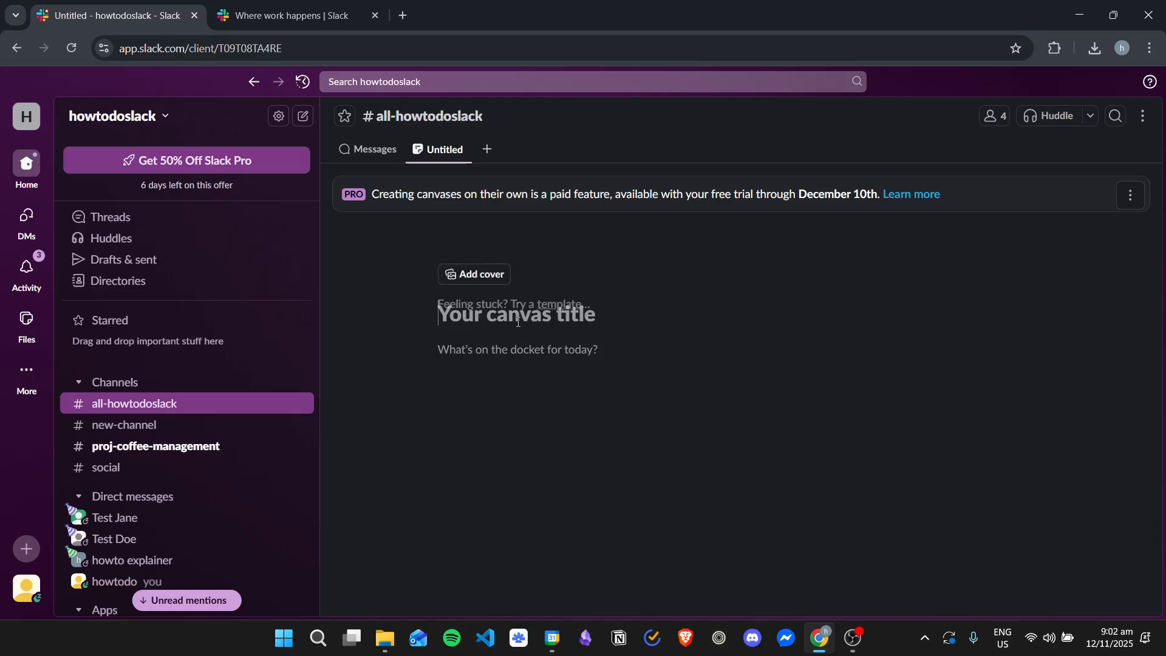
left_click(634, 324)
type("adf")
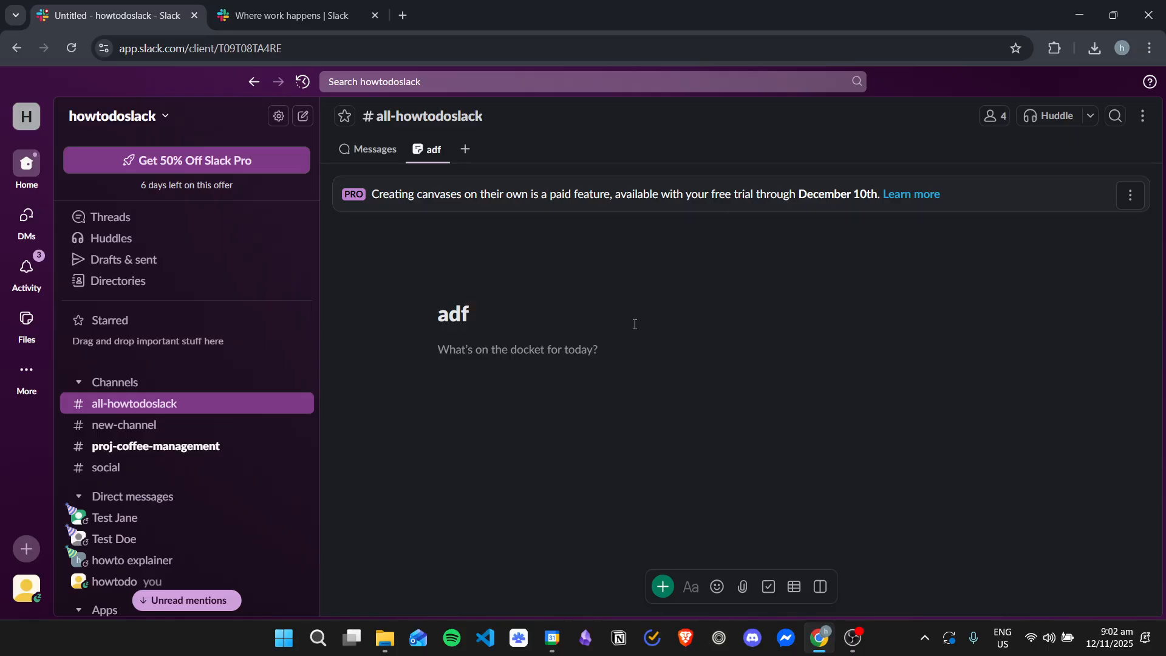
key("BackSpace")
key("BackSpace")
key("BackSpace")
Title the new canvas "Project Coffee Management".
type("Project")
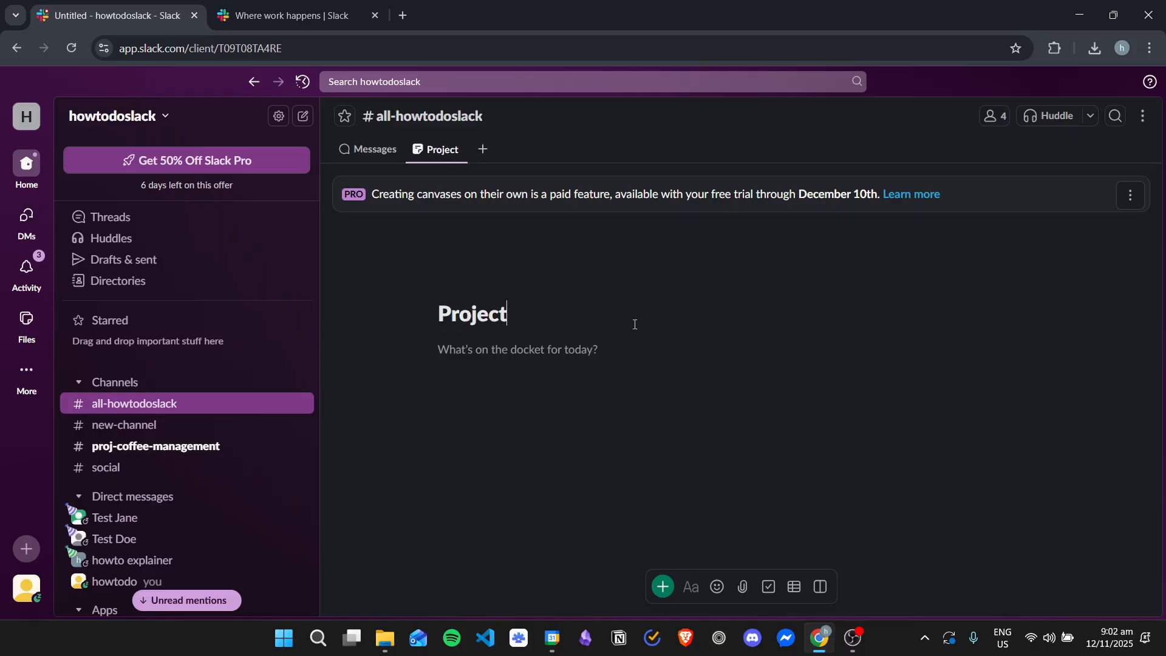
type(" Coffee ")
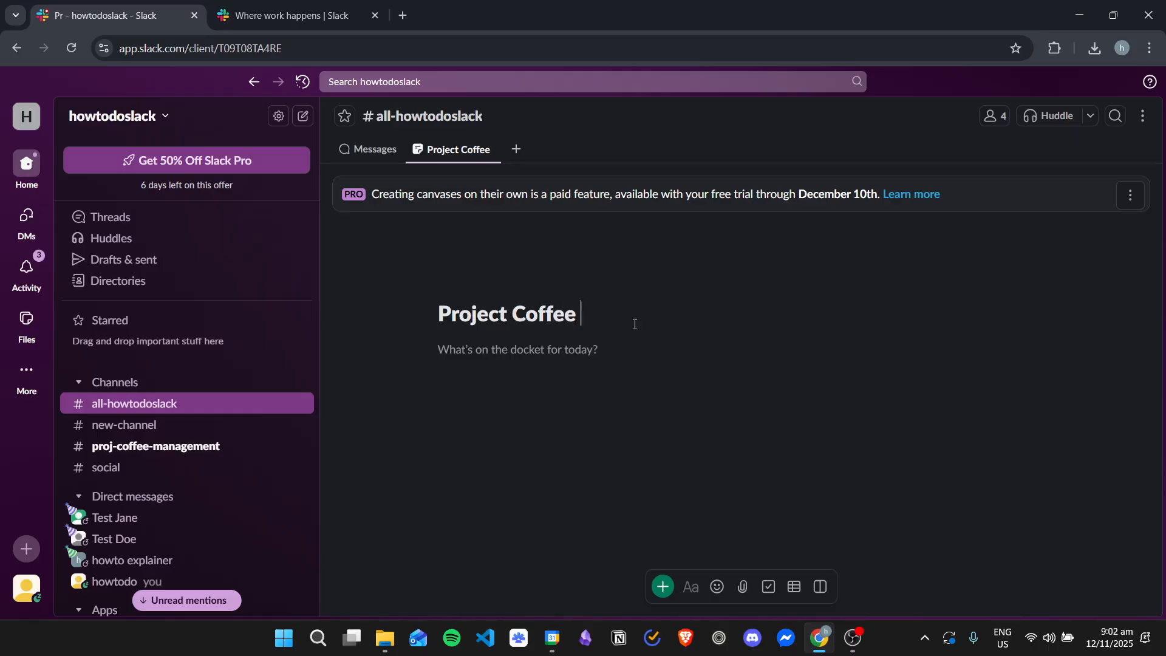
type("Management")
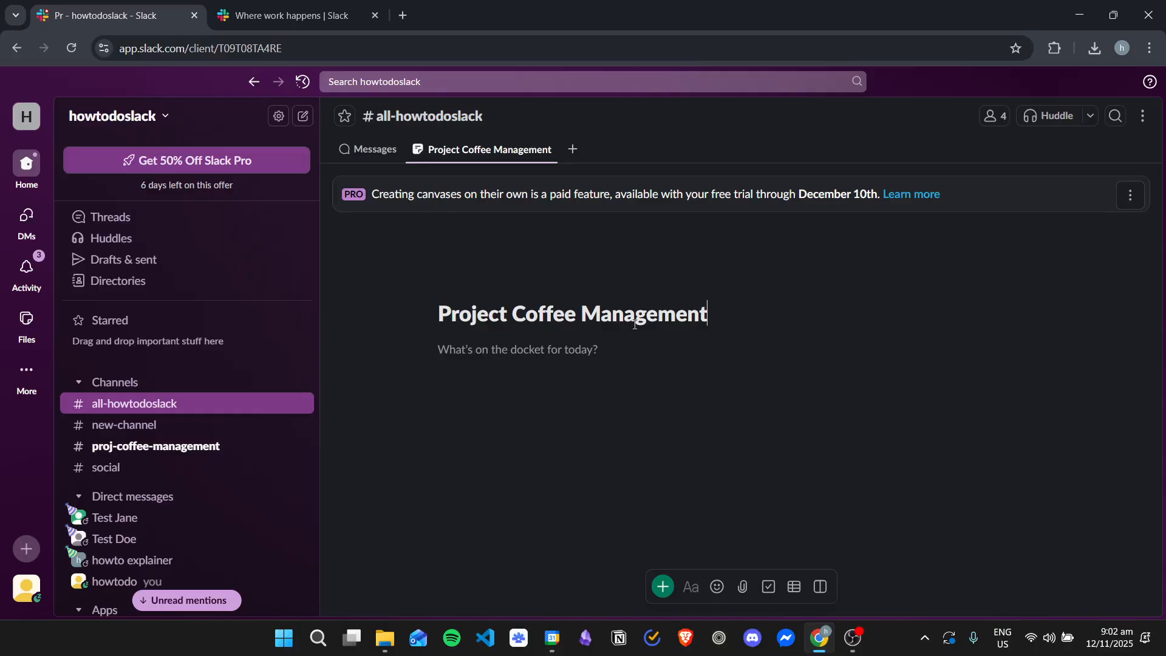
Insert a table below the canvas title and enter the column headings "Roles" and "Member".
left_click(793, 586)
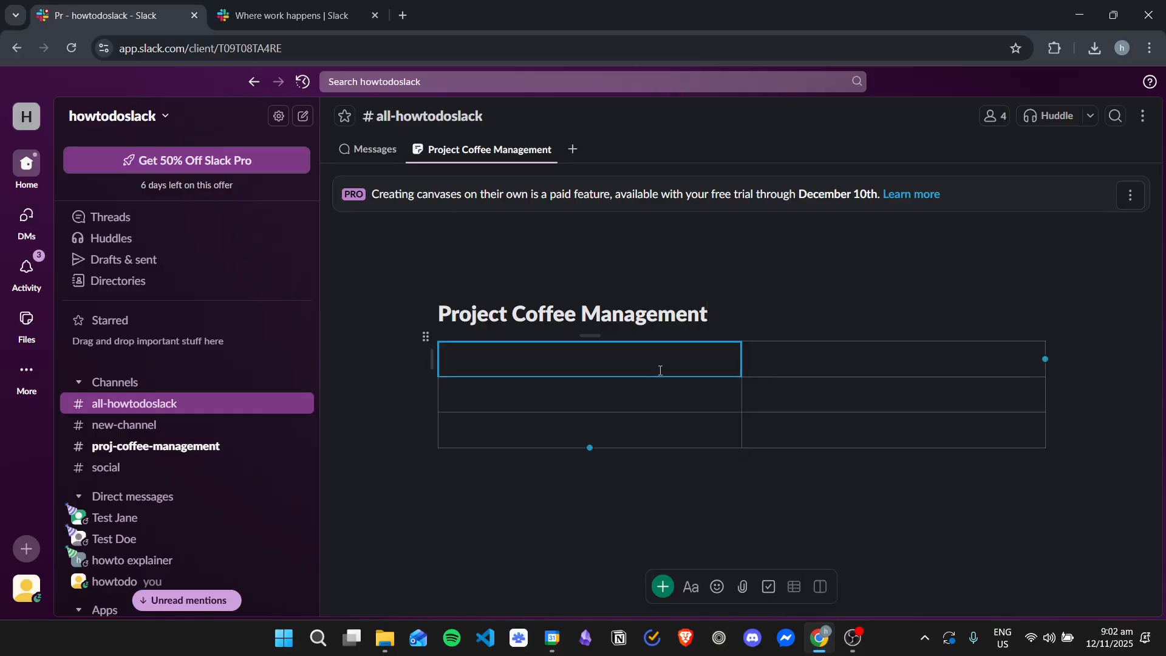
type("Roles")
key("Tab")
type("Member")
key("Tab")
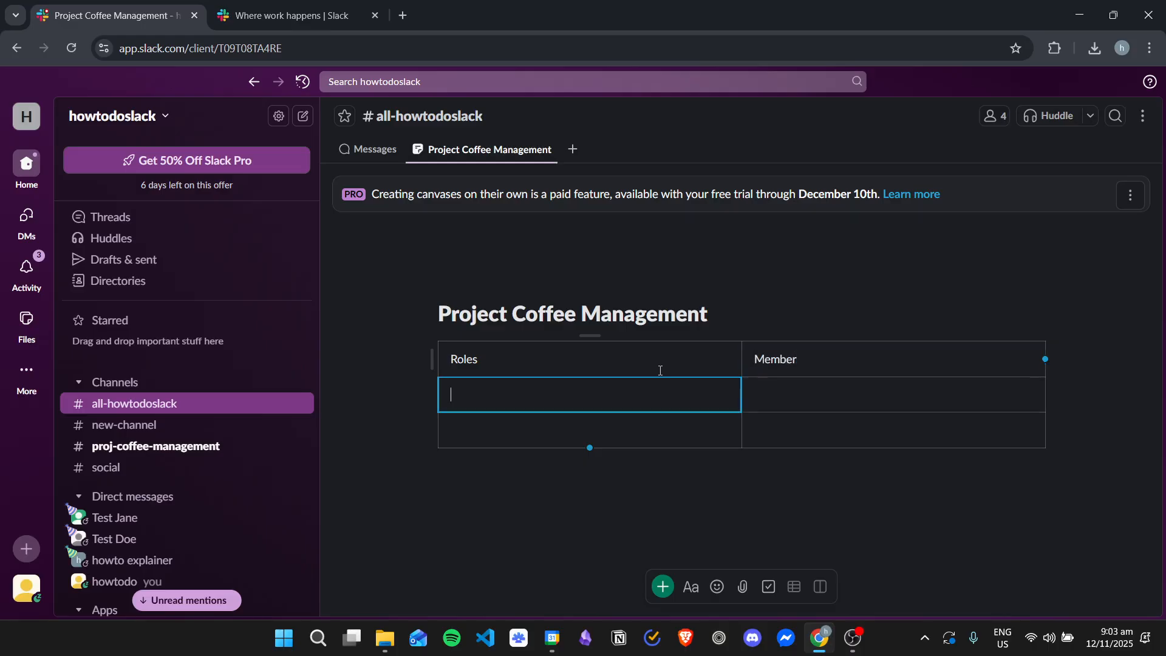
Enter "Project Manager" and "Design" as the first two roles under the Roles heading.
type("Pr")
key("BackSpace")
key("BackSpace")
type("Project Manager")
key("Return")
key("BackSpace")
key("Down")
type("Design")
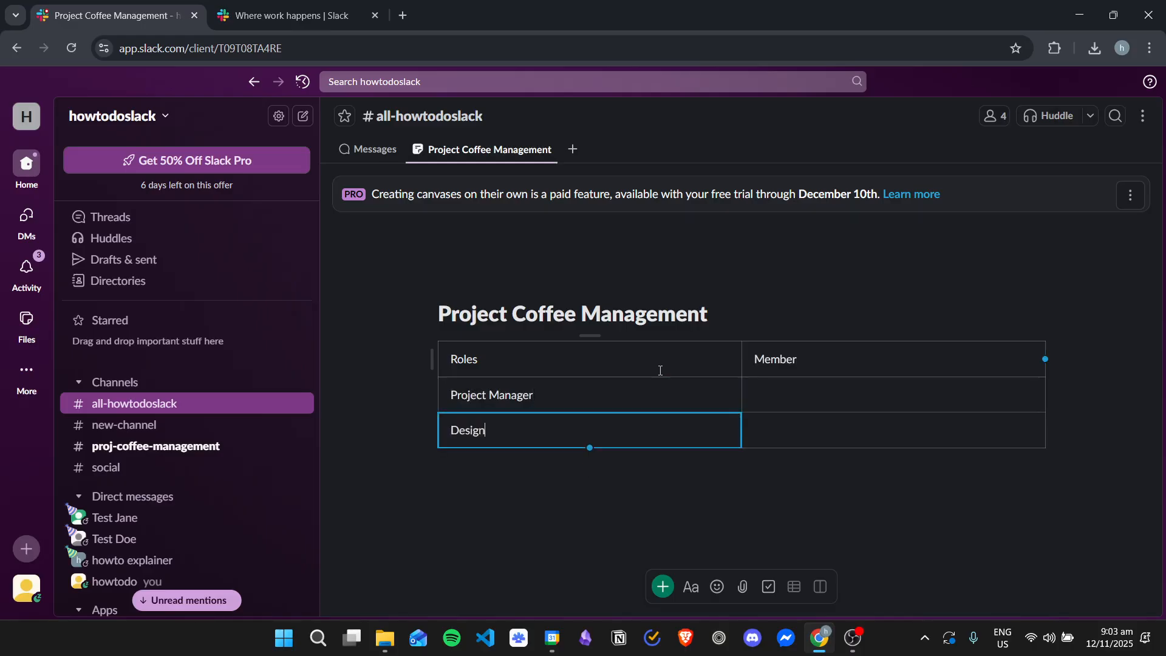
Add two rows to the end of the table and enter "Marketing" and "Engineering" as their roles.
left_click(589, 448)
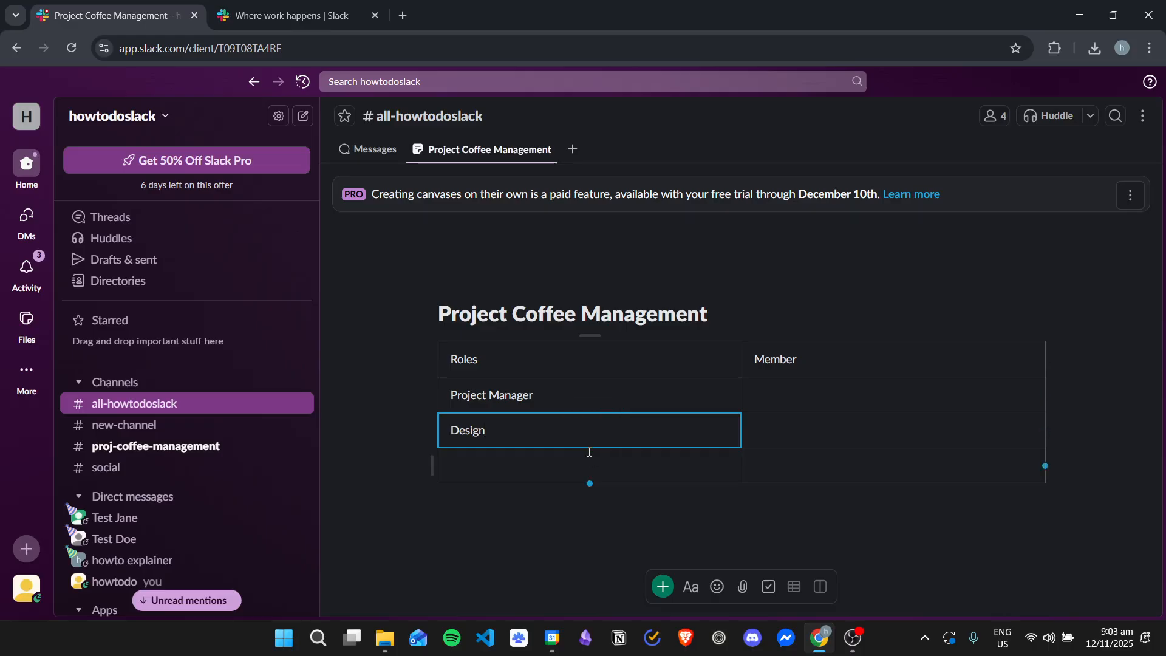
left_click(589, 483)
left_click(589, 474)
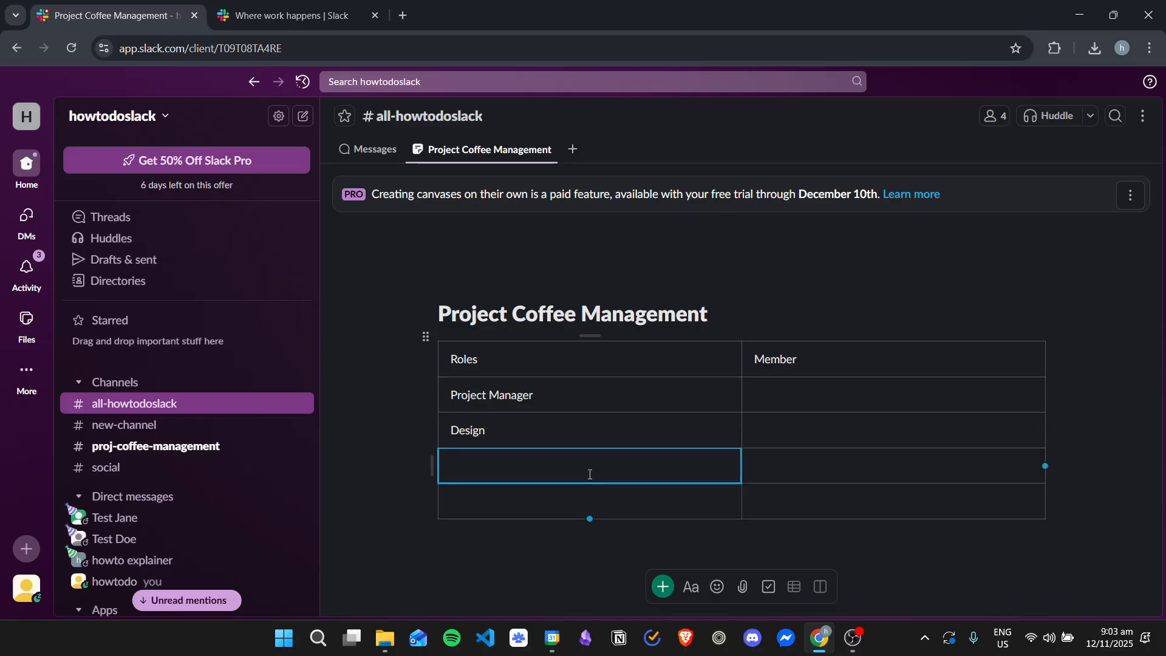
type("Marketi")
key("BackSpace")
type("ing")
left_click(591, 501)
type("Engineering")
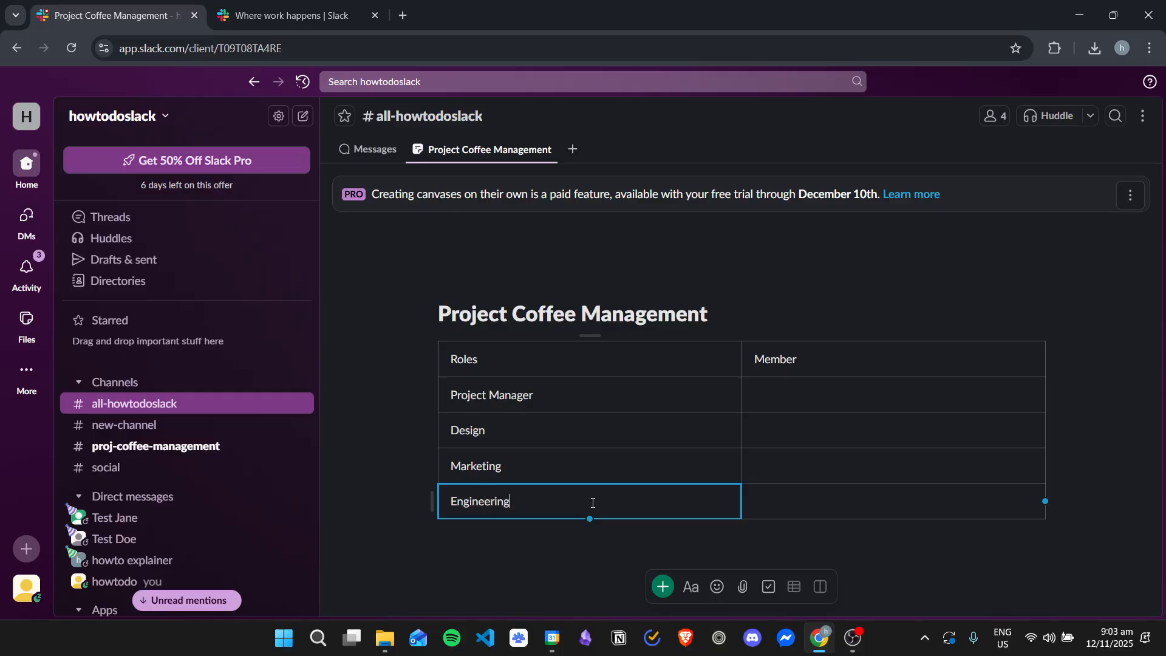
Fill the Member column by mentioning yourself as Project Manager and the first, second and third listed teammates for Design, Marketing and Engineering.
left_click(774, 402)
type("@")
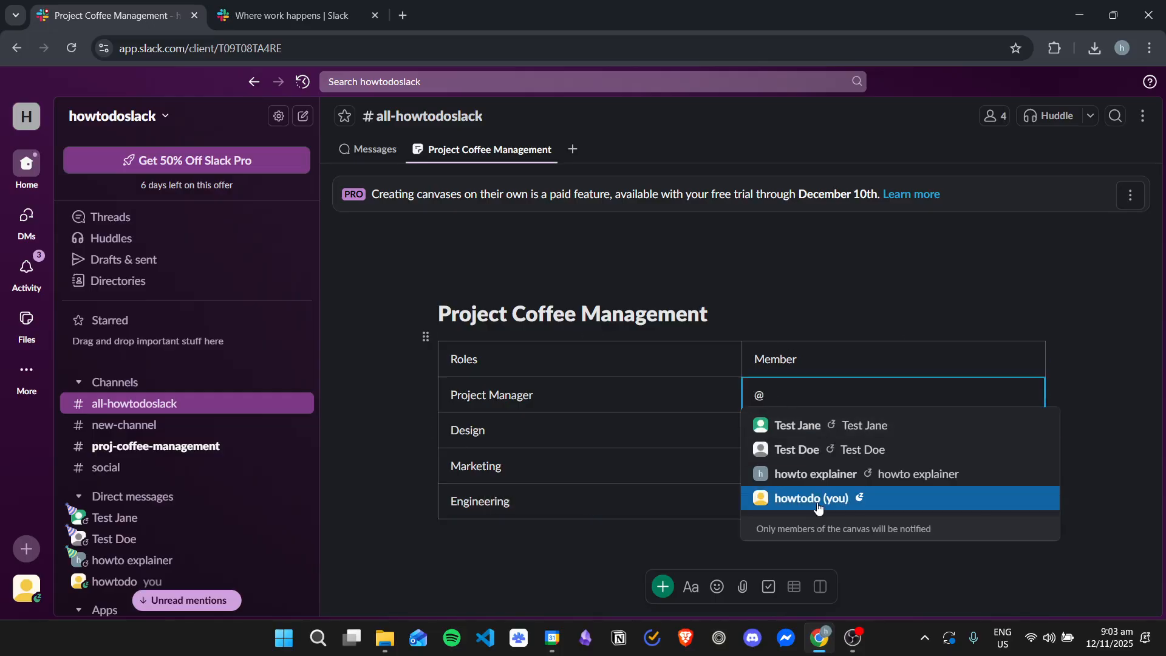
left_click(841, 501)
left_click(824, 445)
type("@")
left_click(806, 468)
left_click(796, 465)
type("@")
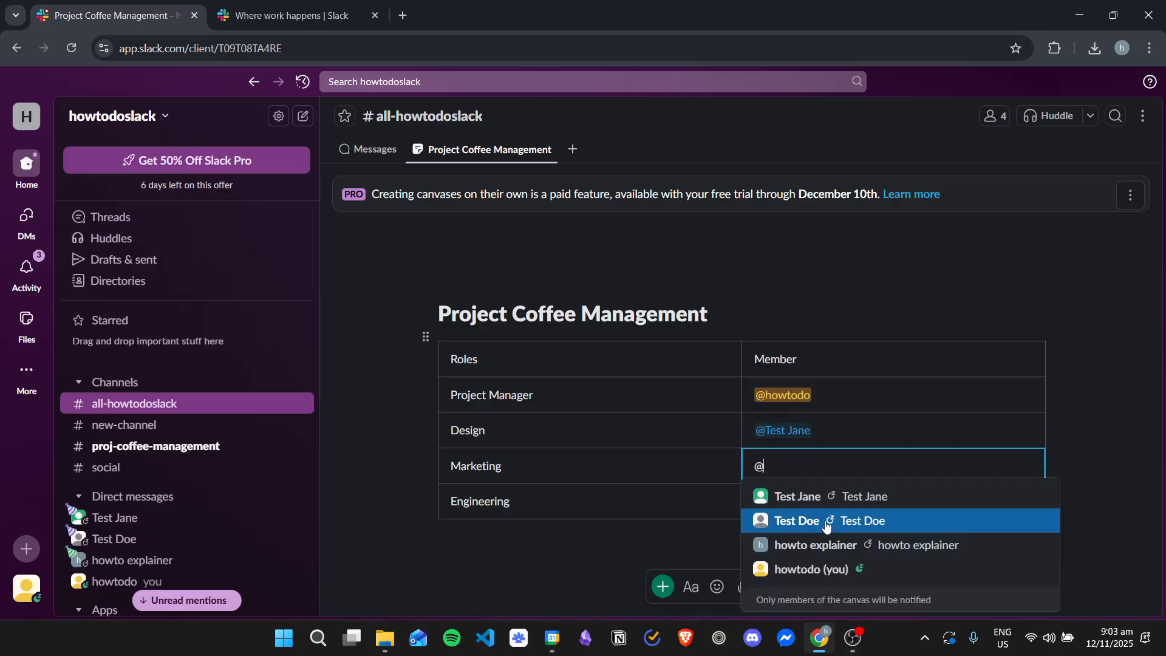
left_click(828, 527)
left_click(886, 510)
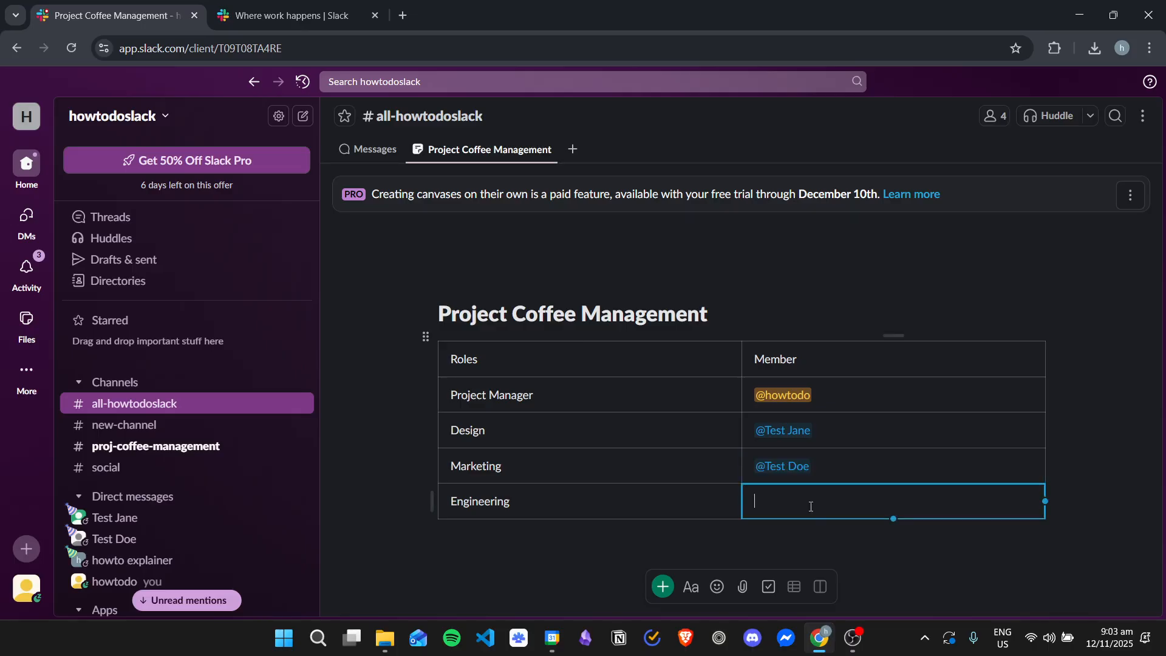
type("@")
left_click(852, 427)
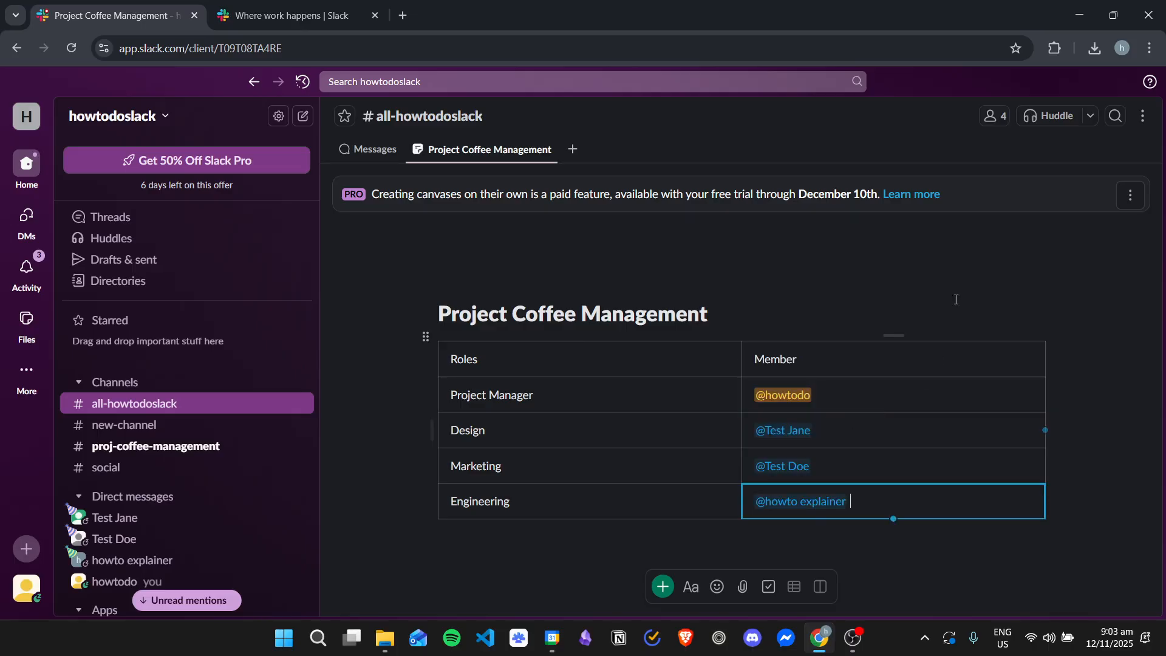
left_click(555, 559)
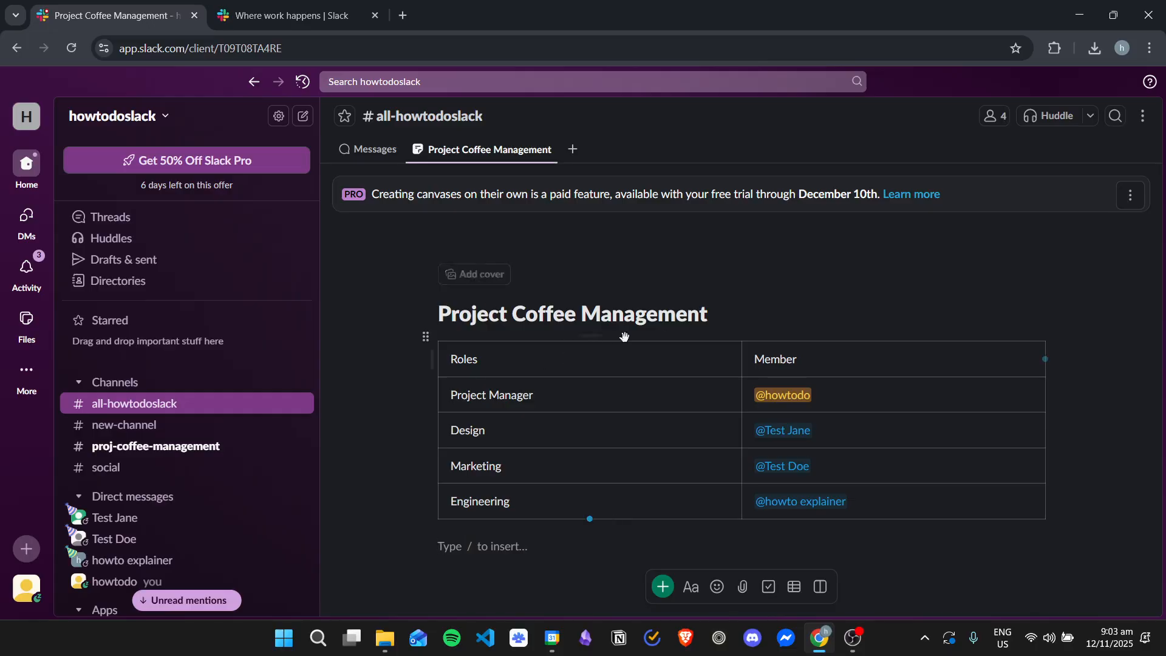
left_click(663, 586)
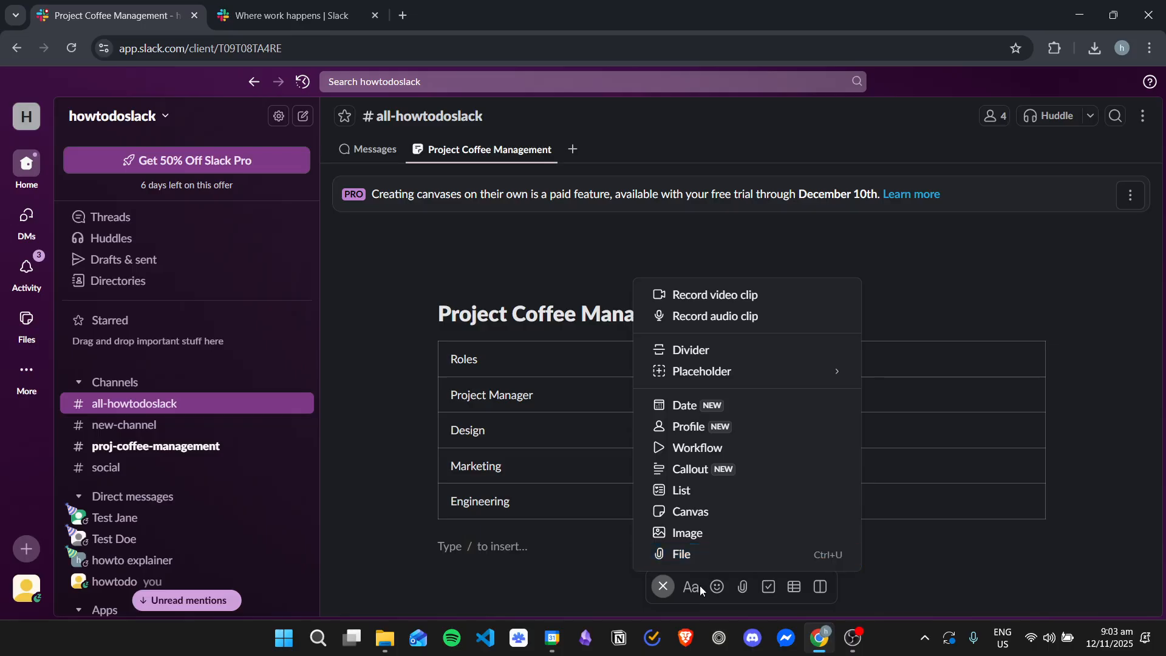
left_click(695, 591)
left_click(712, 588)
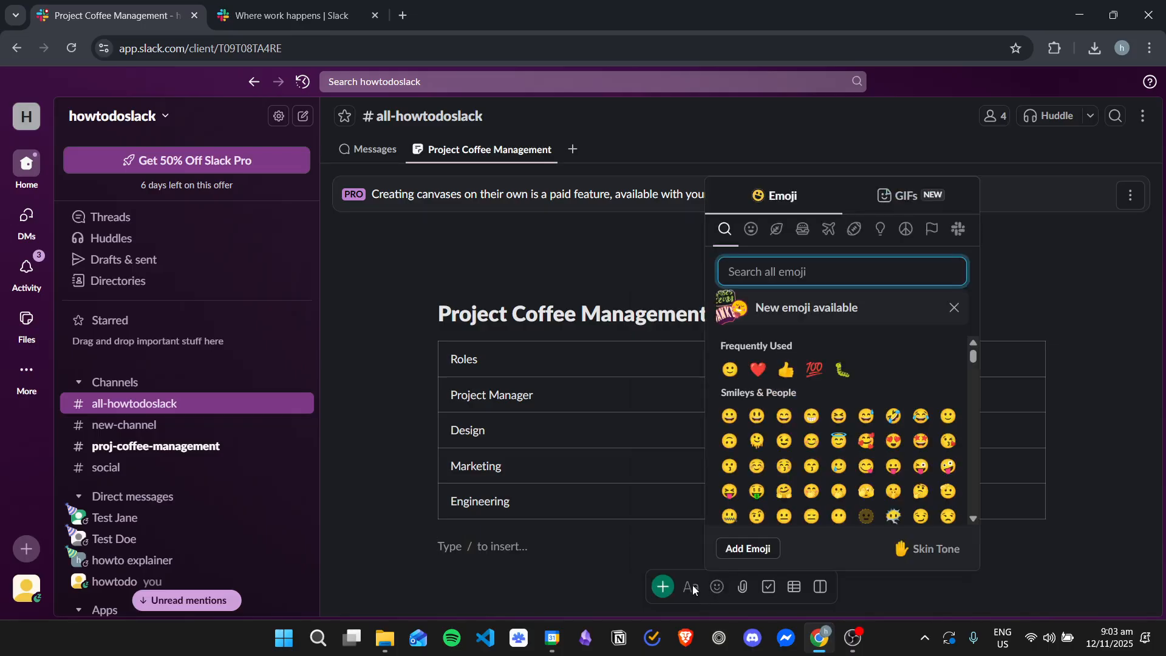
left_click(690, 587)
Below the table, add a heading line that mentions the Design member followed by "Tasks:".
left_click(473, 553)
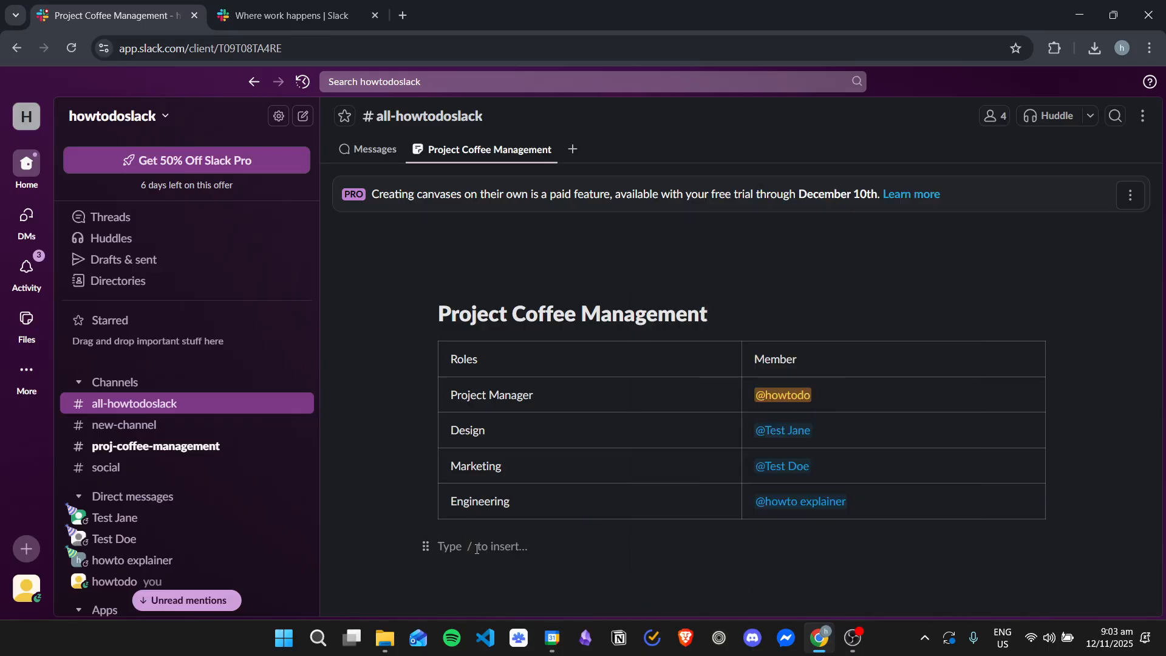
type("@te")
key("Return")
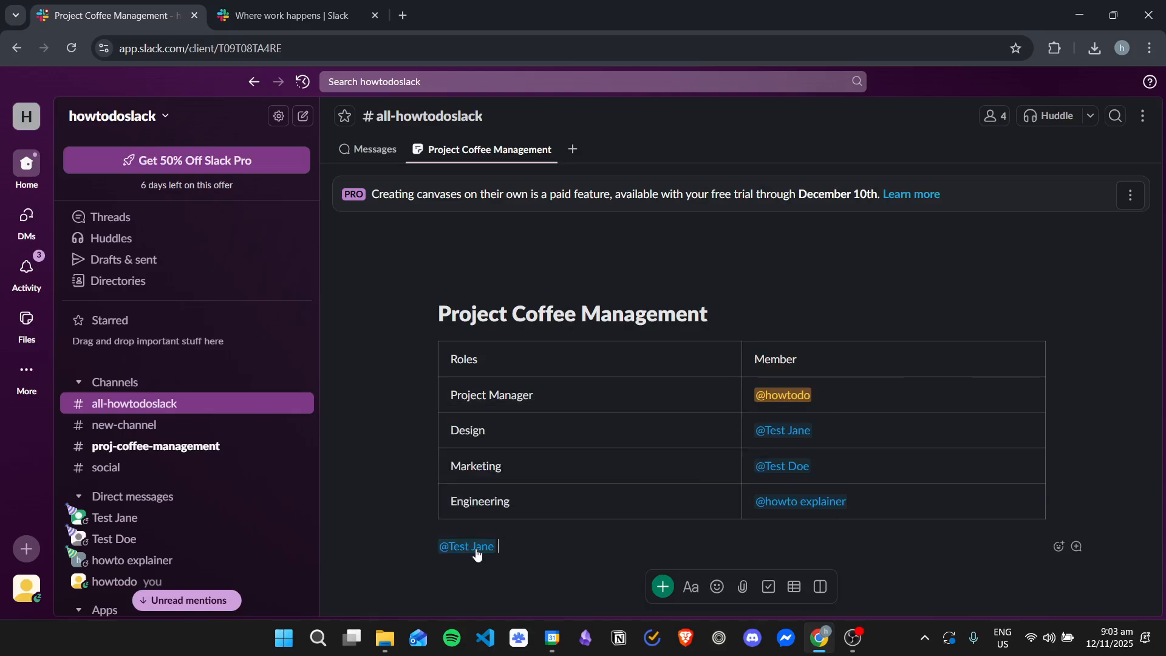
type("Tasks:")
key("Return")
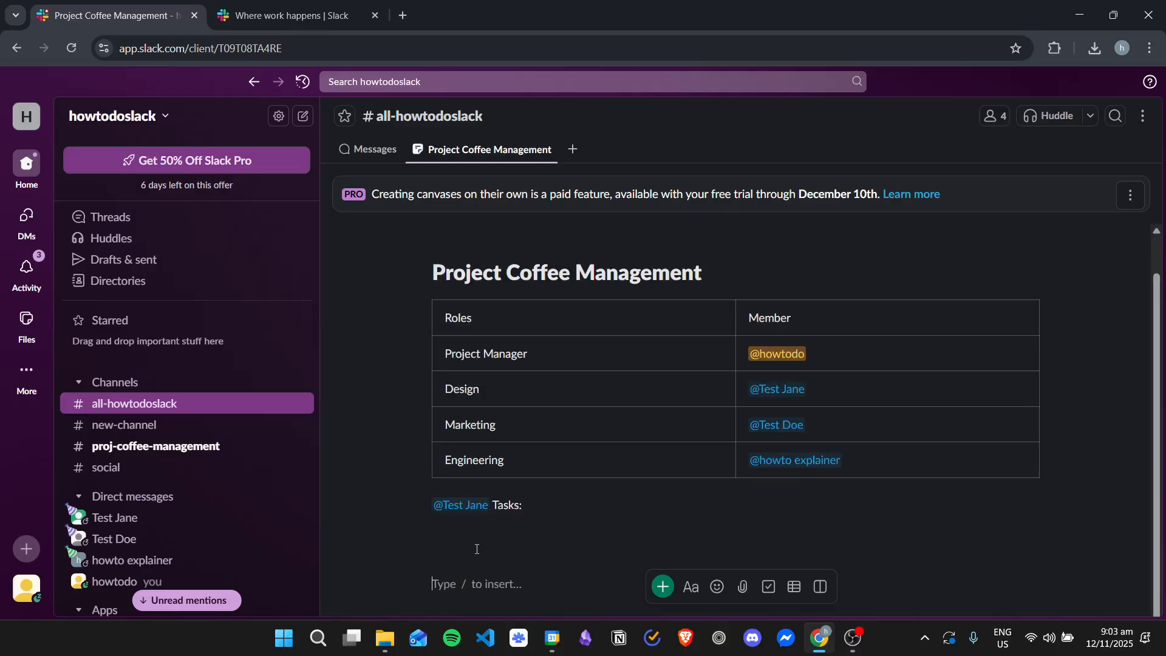
Add a checklist for the Design member with "Task 1: Create Idea for project" and "Task 2: Finalize Idea".
left_click(768, 586)
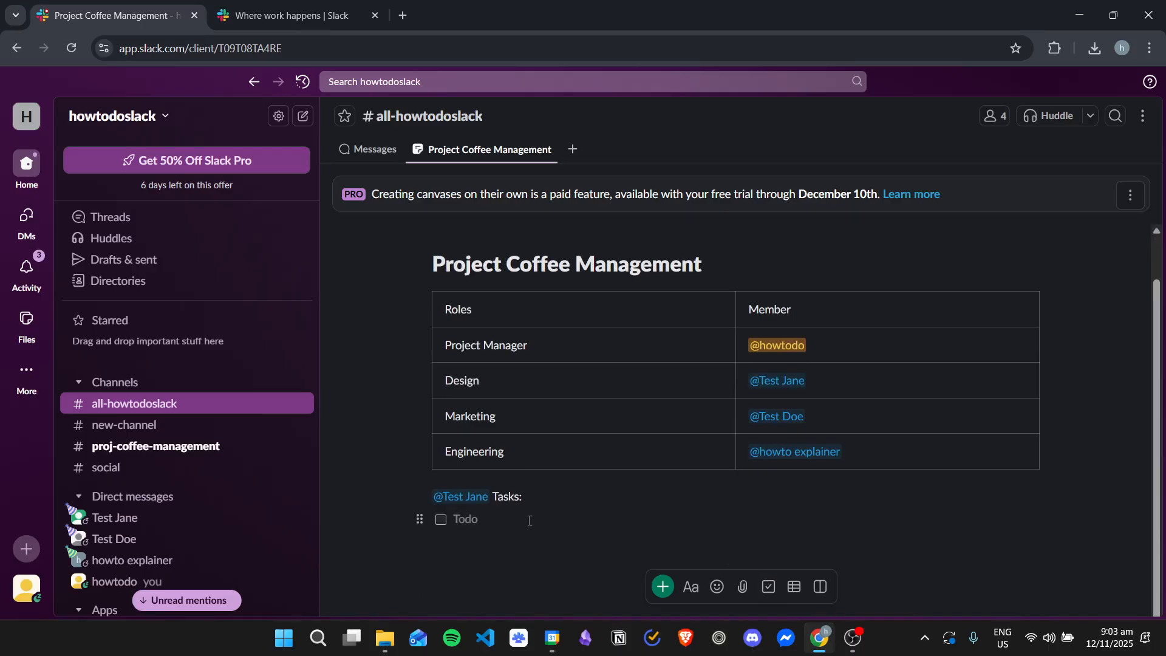
type("Task 1: Create idea for project")
key("Return")
type("Task 2: Finalize Idea")
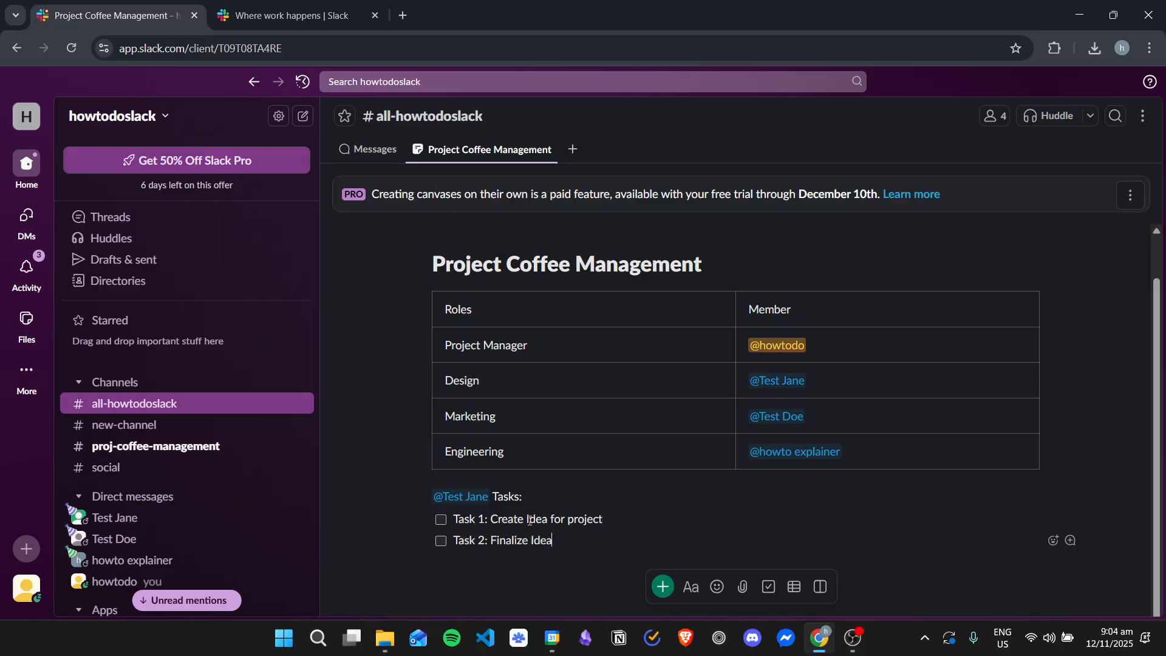
Below the Design member's checklist, add a heading line that mentions the Marketing member followed by "Tasks:".
key("Return")
key("Return")
key("Return")
type("@")
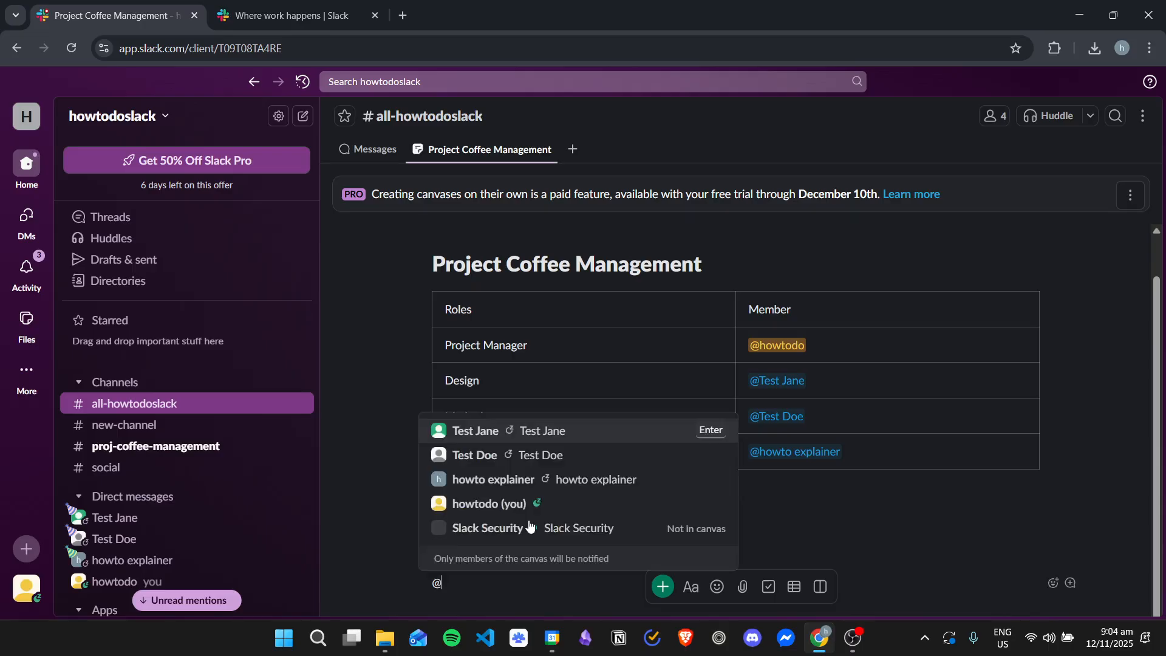
left_click(585, 456)
scroll(504, 522, "down", 1)
type("Tasks")
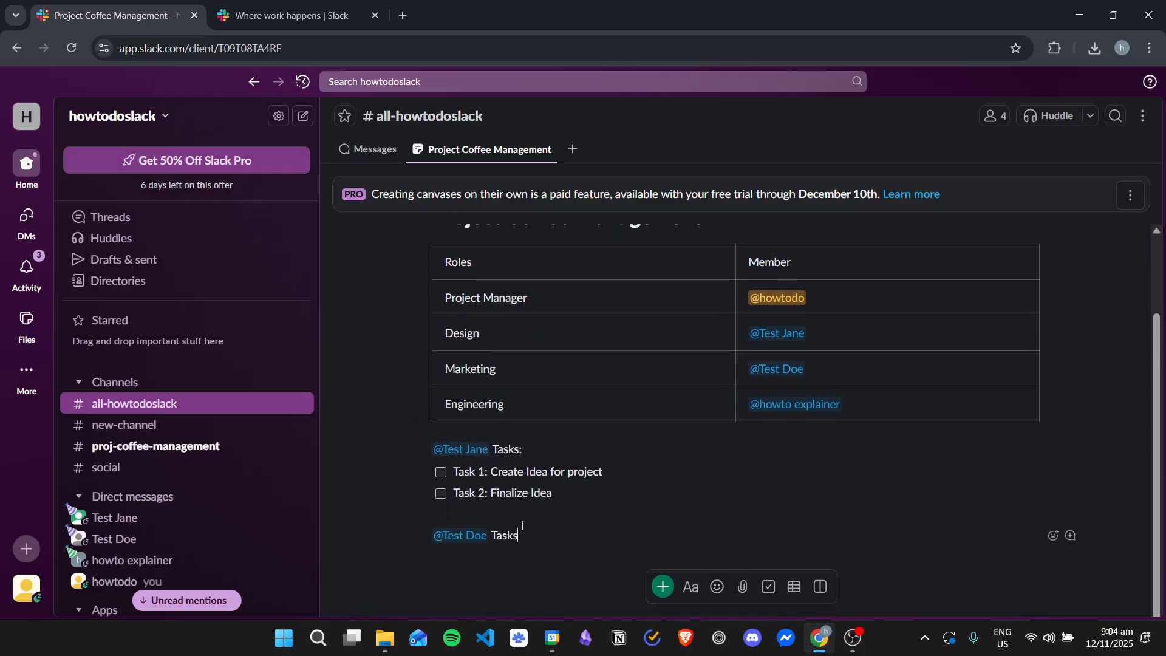
type(":")
key("Return")
Add a checklist for the Marketing member with "Task 1: Create Project" and "Task 2: Finalize Project".
left_click(767, 587)
type("Task 1")
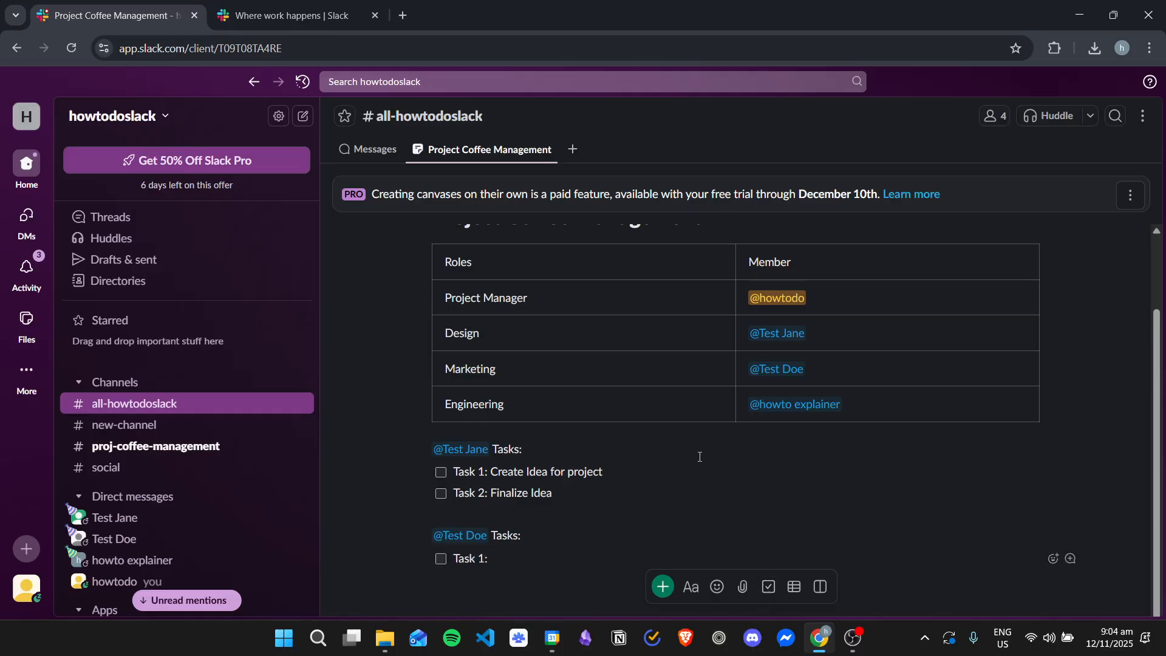
type(": Create Project")
key("Return")
type("Task")
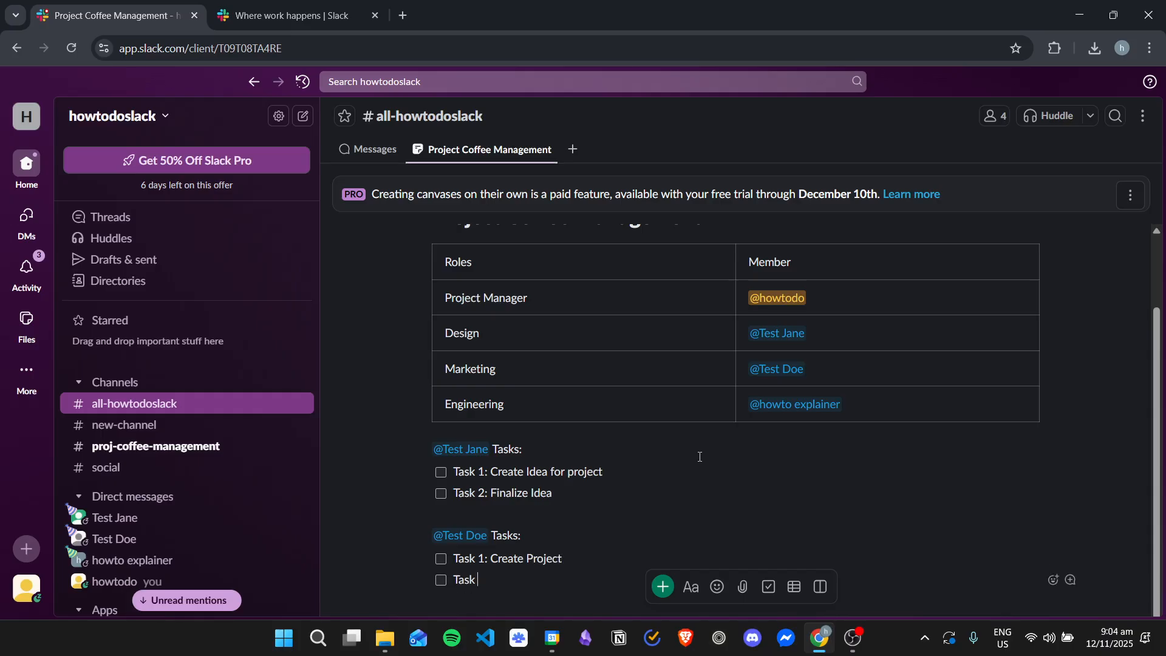
type(" 2: Finalize Project")
Below the Marketing member's checklist, add a heading line that mentions the Engineering member followed by "Tasks:".
key("Return")
key("Return")
key("Return")
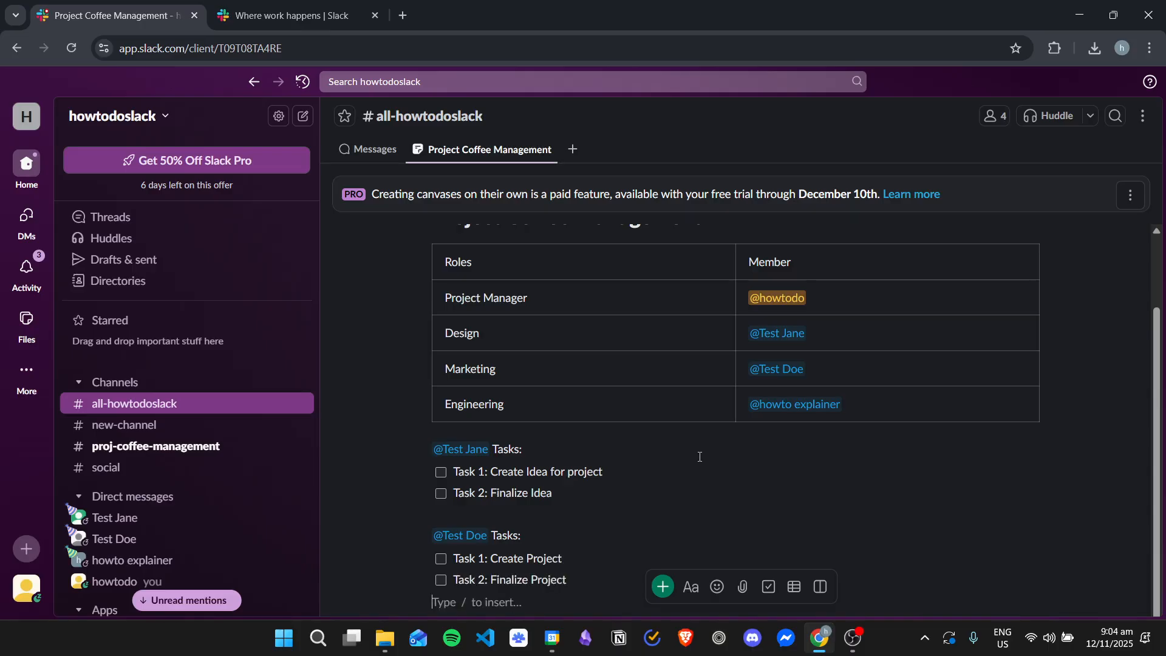
type("@")
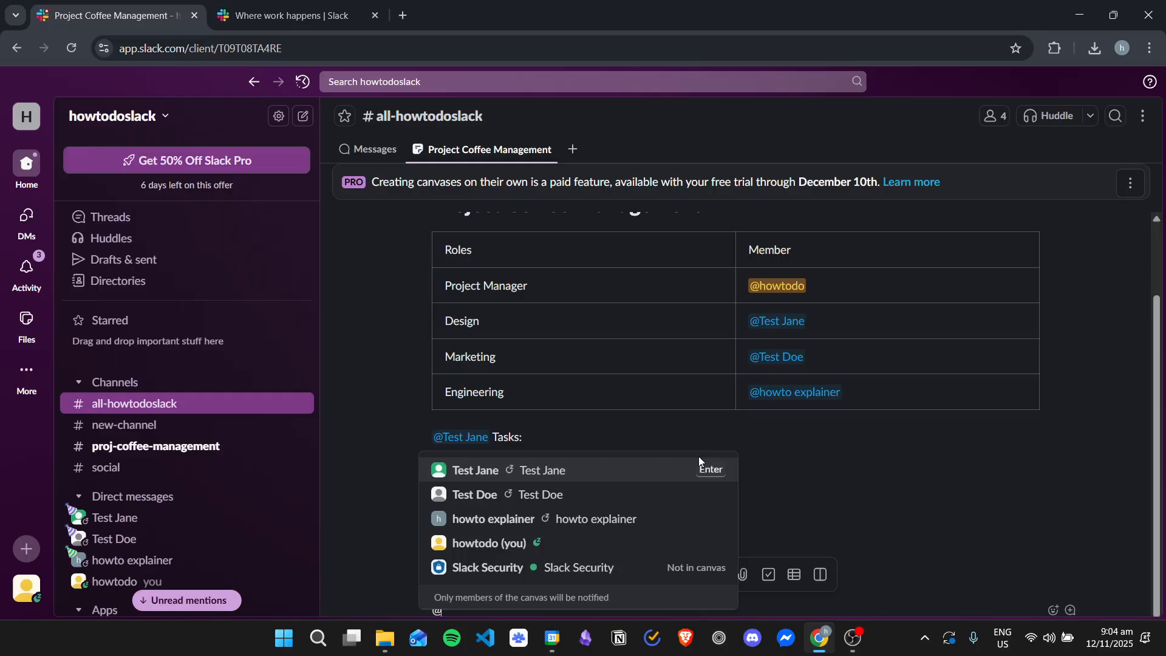
left_click(589, 518)
type("Tasks:")
key("Return")
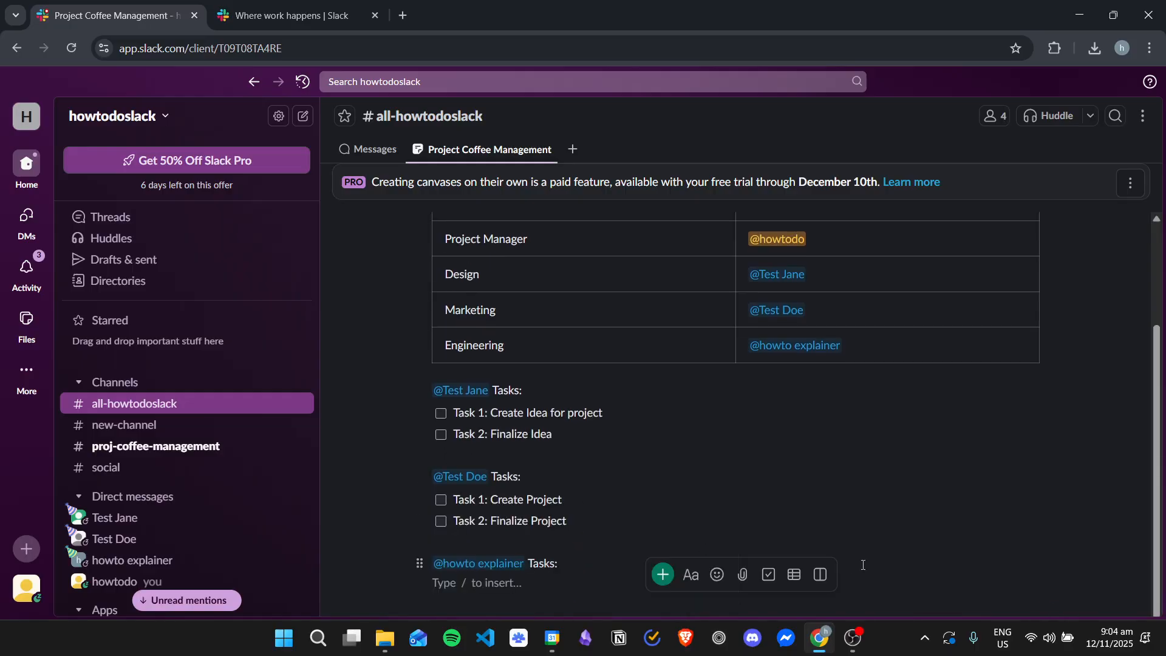
Add a checklist for the Engineering member with "Task 1: Send email to client" and "Task 2: Talk to supervisor".
left_click(768, 574)
type("Tasks")
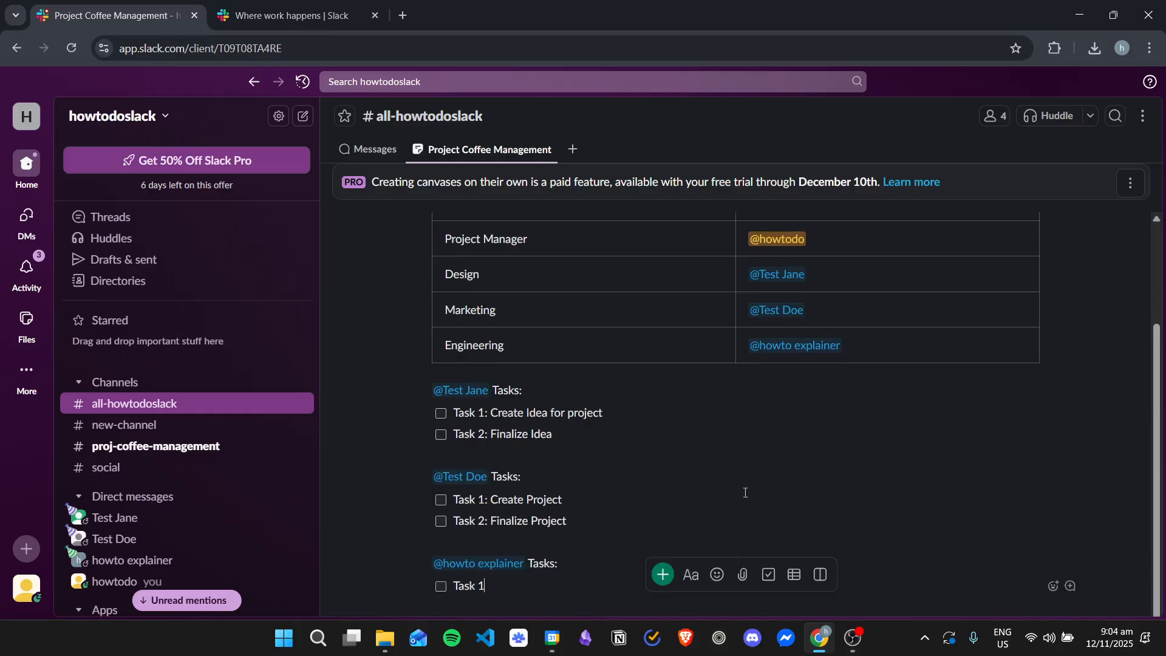
type(" Send email to client")
key("Return")
type("Task 2")
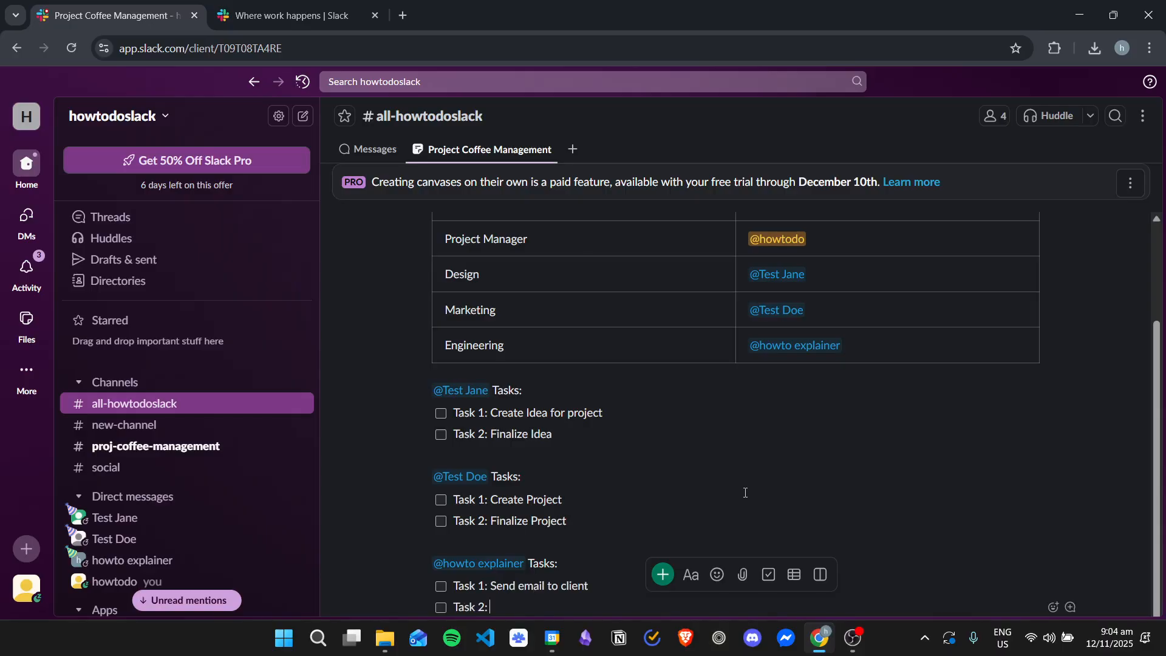
type(": Talk to supervisor")
Check off Task 1 in each of the three members' checklists.
scroll(706, 492, "down", 1)
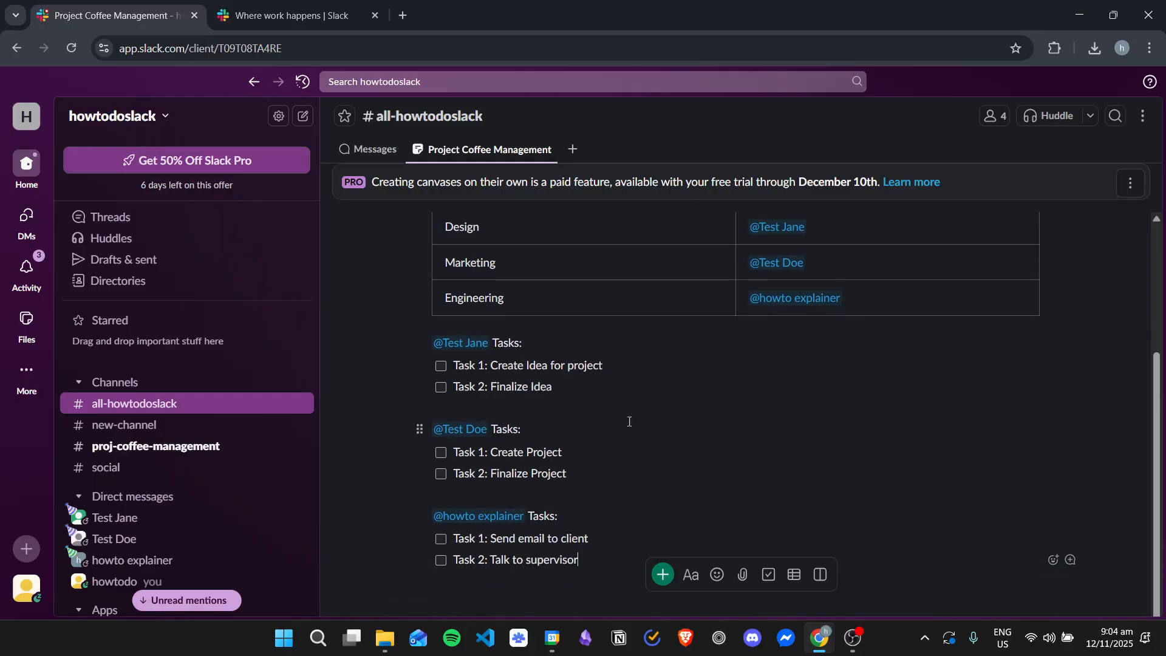
left_click(440, 365)
left_click(441, 454)
left_click(441, 539)
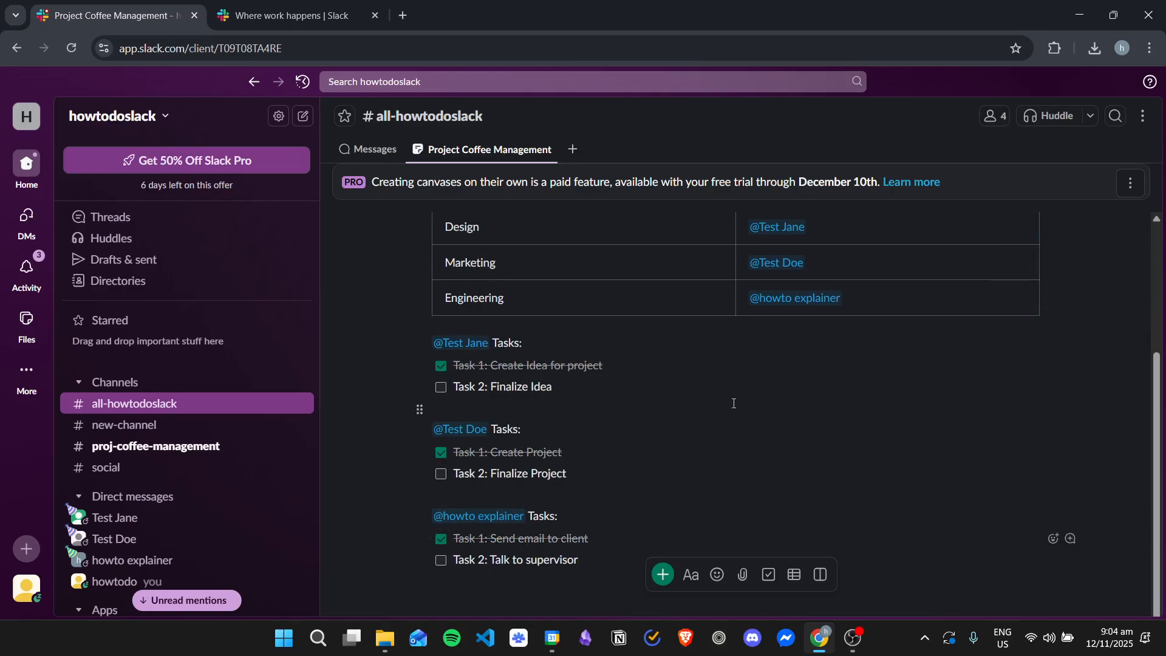
Add an empty line below the Engineering member's checklist.
left_click(618, 555)
key("Return")
key("Return")
key("Return")
scroll(624, 466, "down", 1)
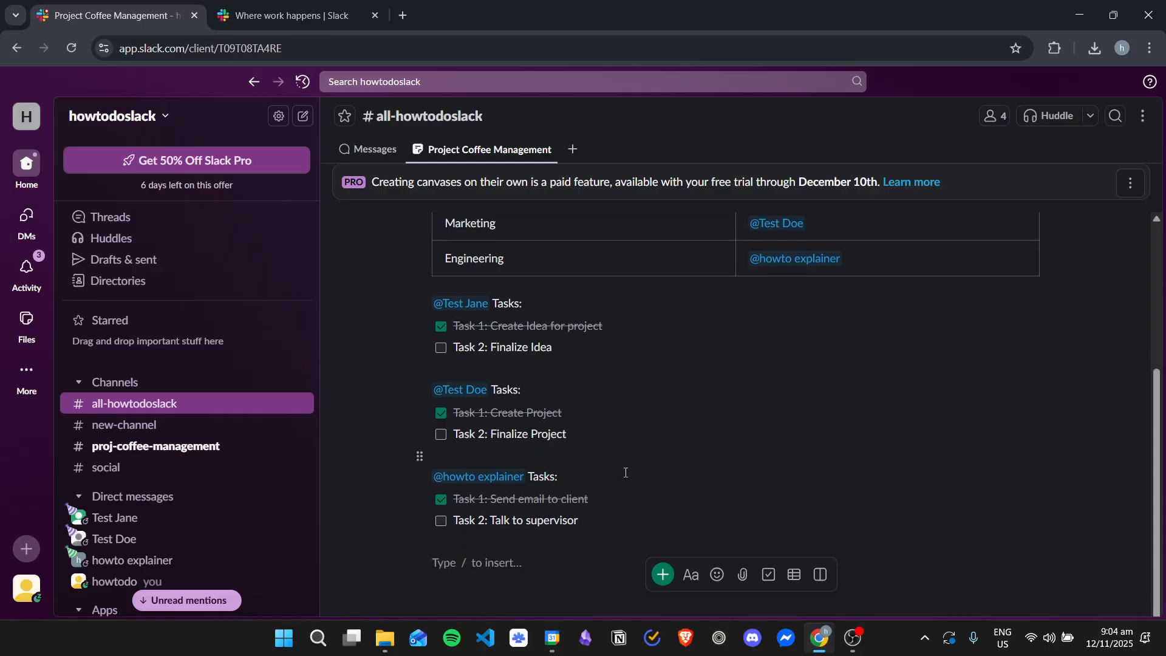
Insert dividers on the blank lines between the three members' task sections.
left_click(661, 574)
left_click(689, 579)
left_click(660, 575)
left_click(539, 465)
left_click(663, 574)
left_click(680, 409)
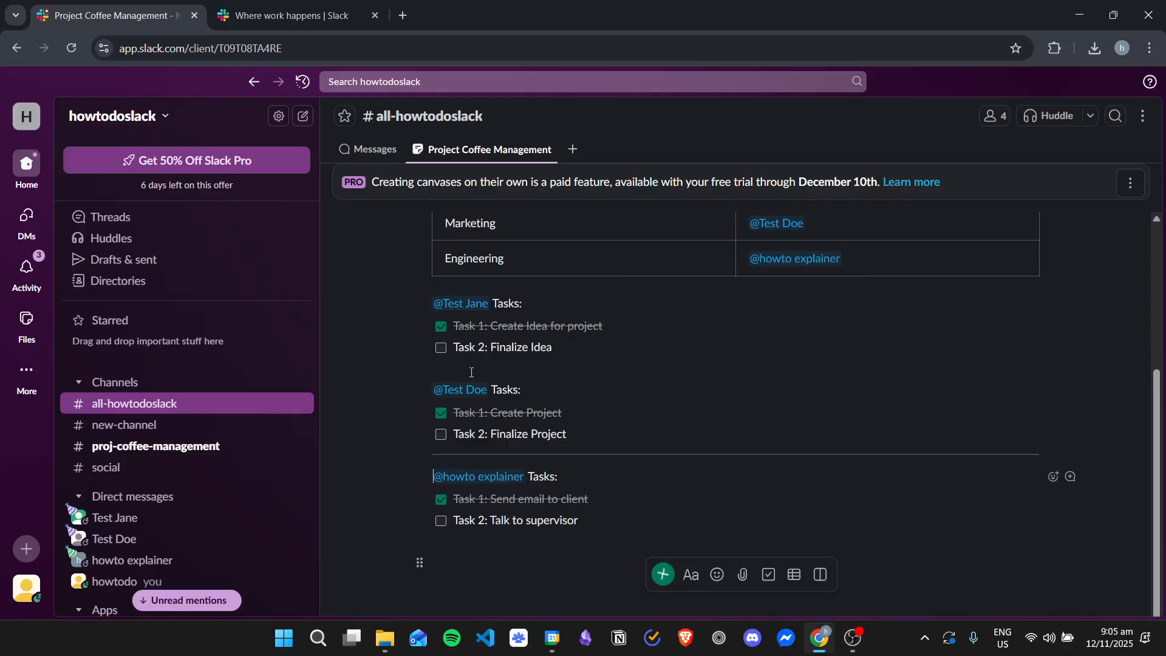
left_click(663, 575)
left_click(668, 338)
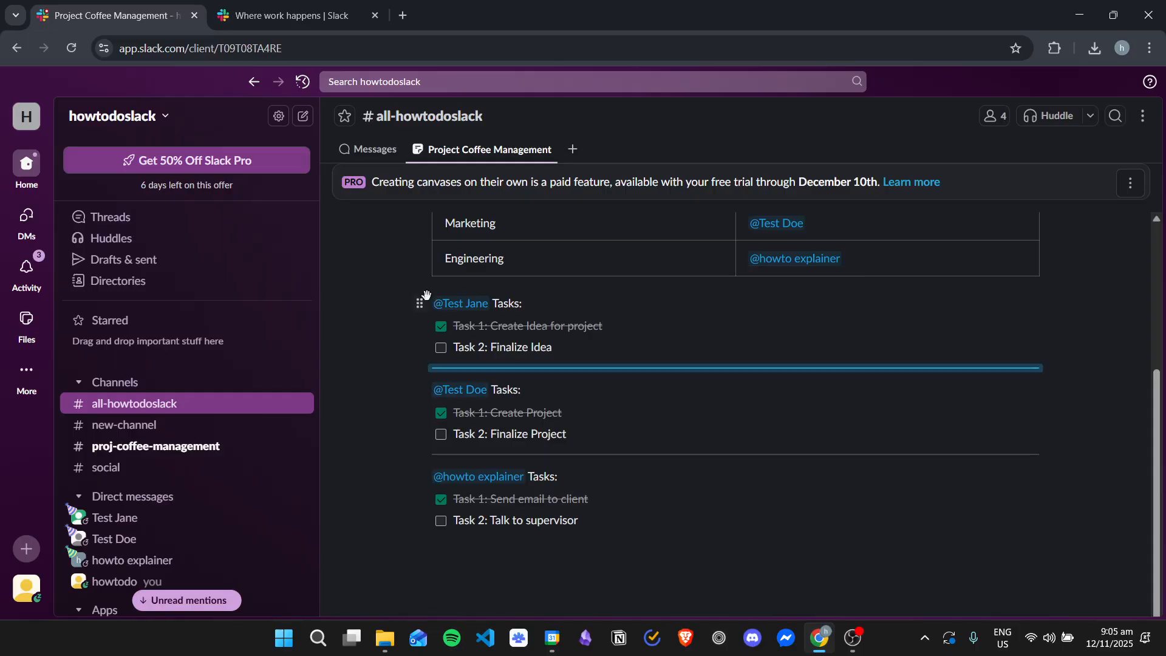
Insert a divider on a new line between the roles table and the Design member's tasks.
left_click(501, 301)
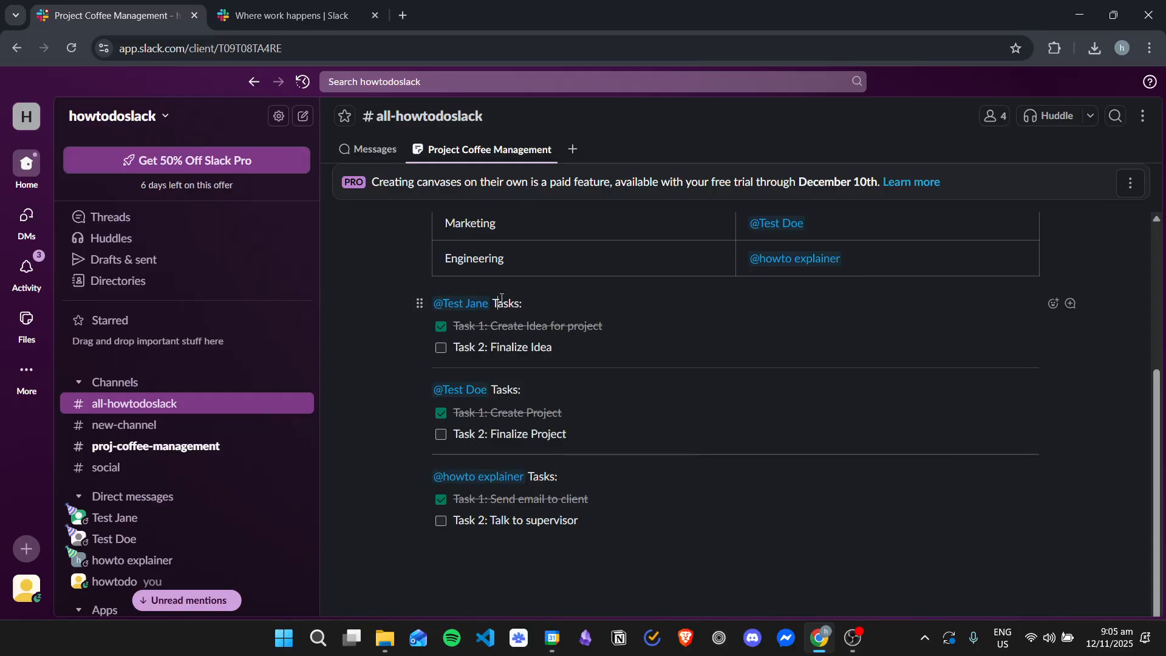
key("Home")
key("Return")
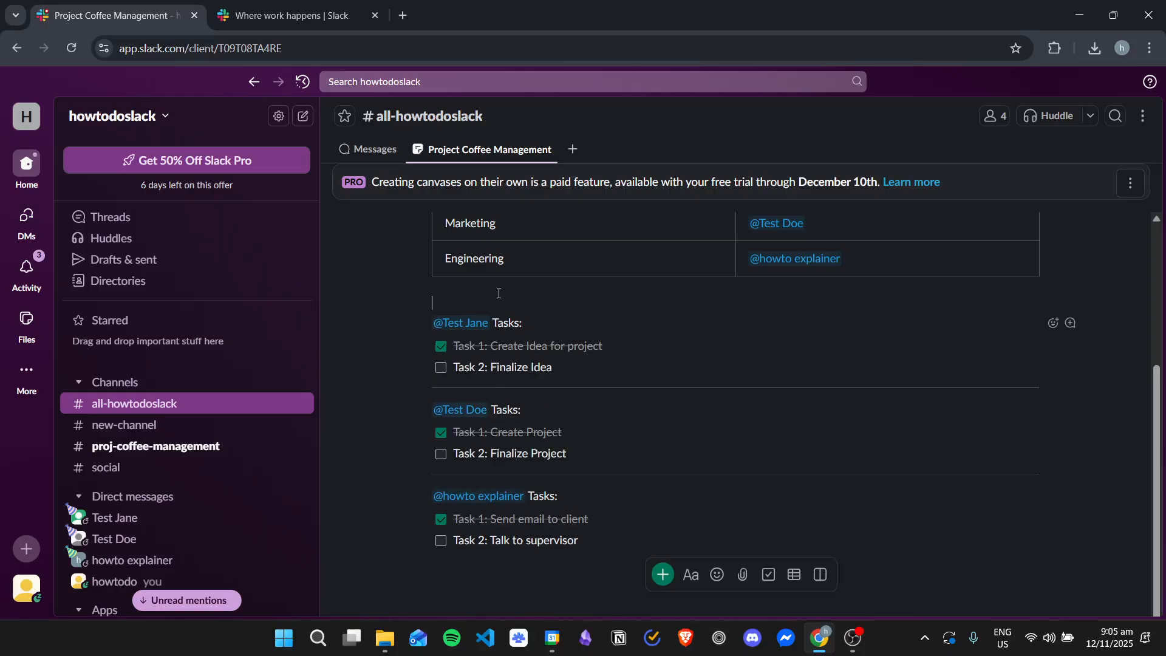
left_click(498, 293)
left_click(662, 574)
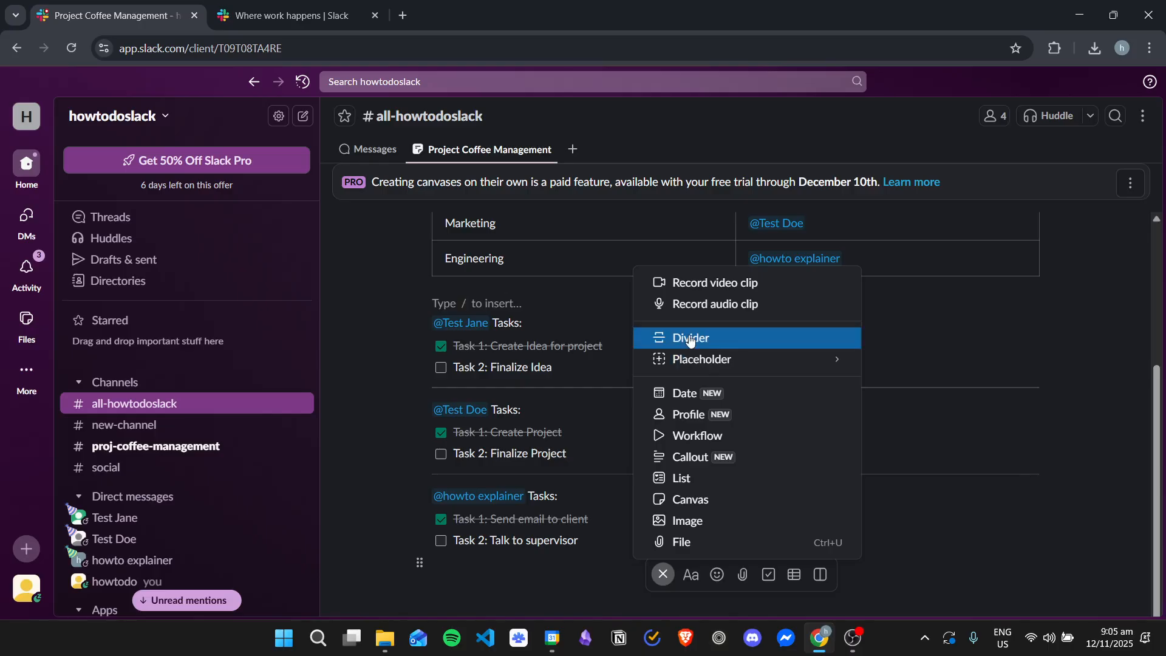
left_click(690, 338)
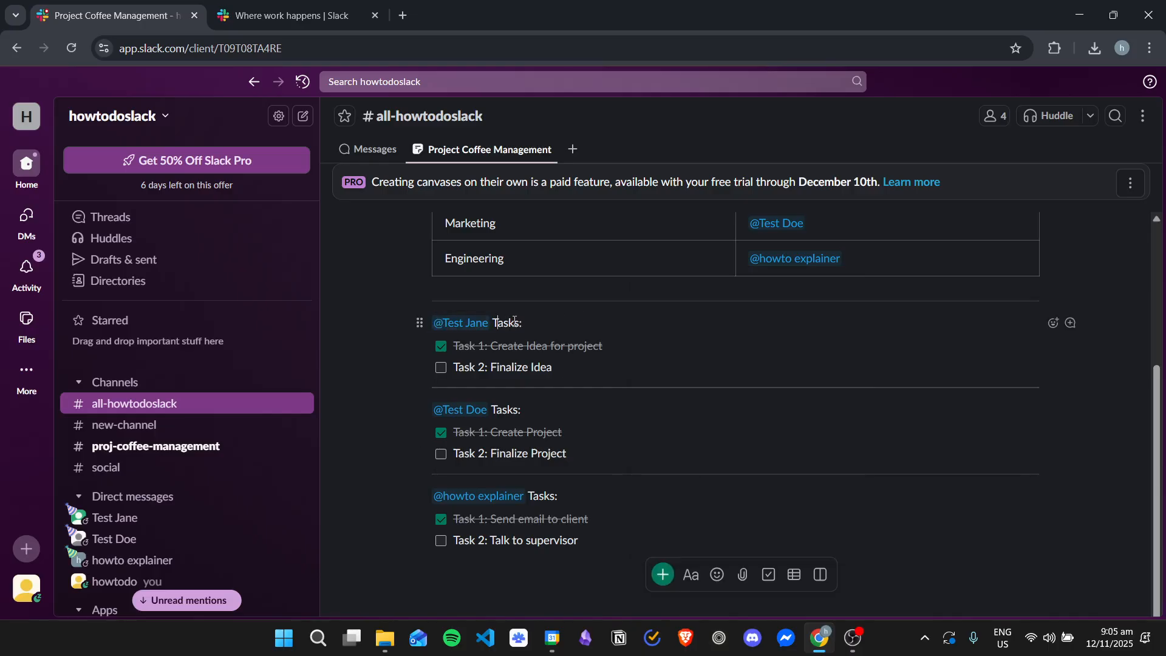
Insert a profile placeholder titled "Profile" on a new line between the upper divider and the Design member's tasks.
key("Left")
key("Left")
key("Left")
key("Left")
key("Left")
key("Left")
key("Left")
key("Left")
key("Left")
key("Left")
key("Return")
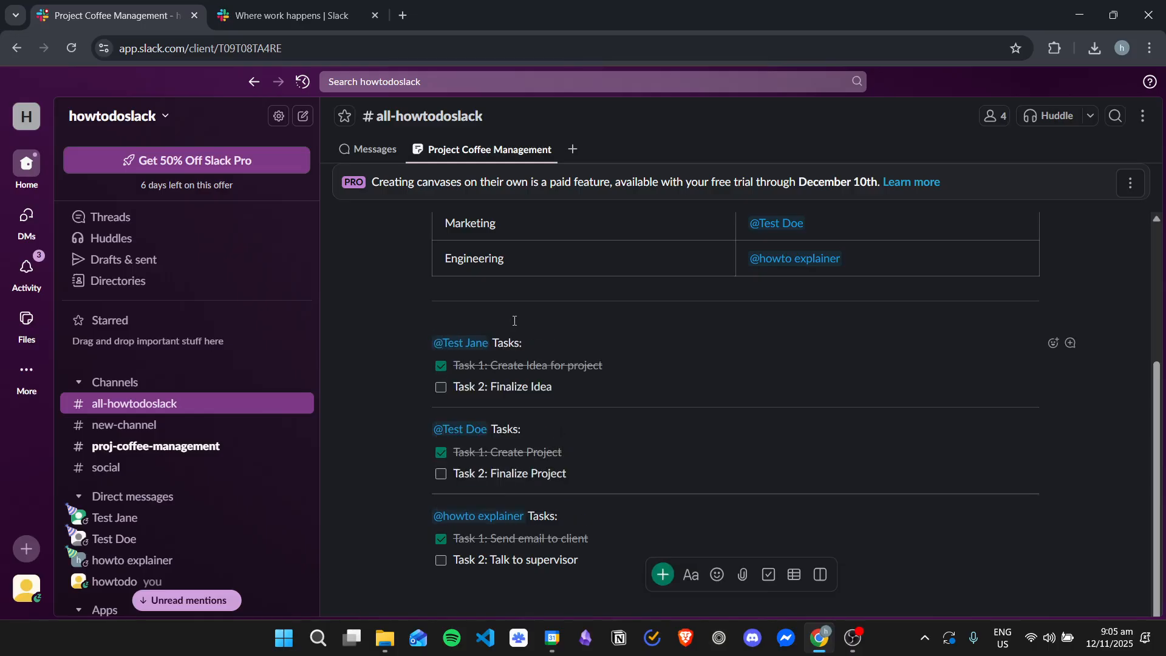
left_click(456, 318)
left_click(662, 574)
mouse_move(704, 359)
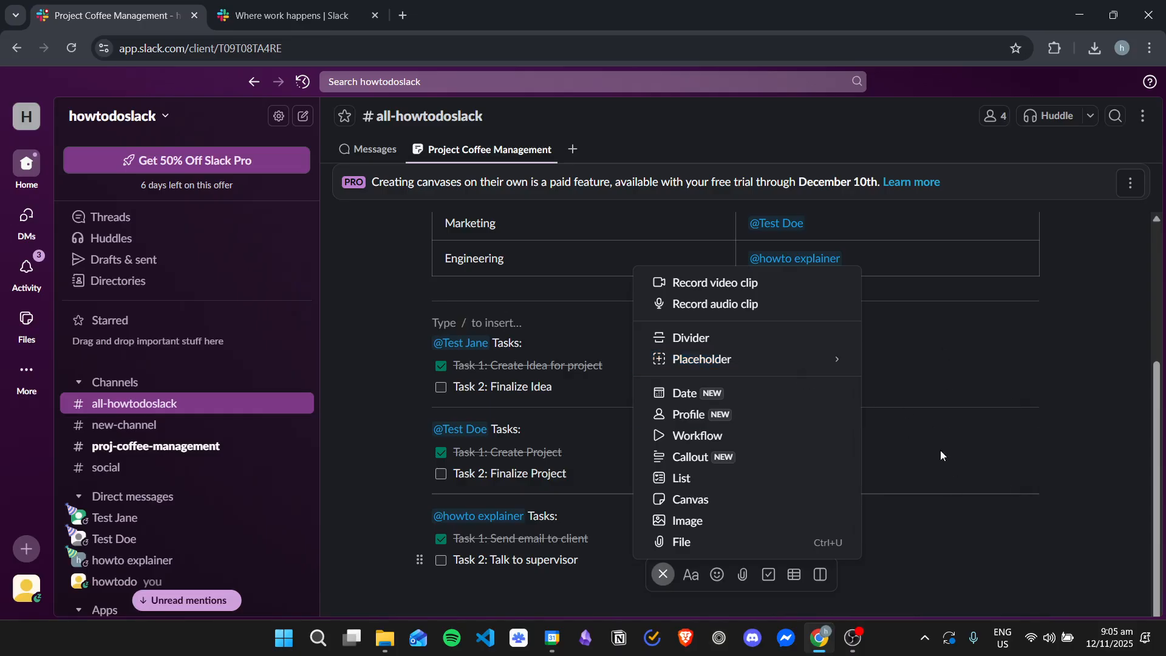
mouse_move(789, 359)
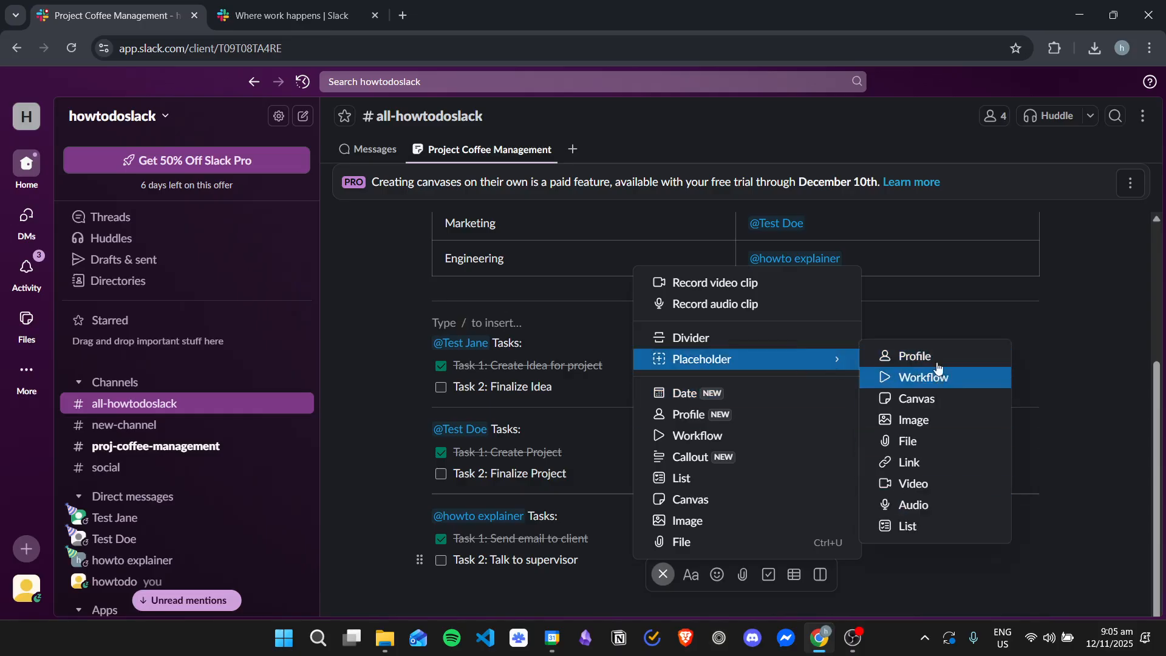
left_click(895, 356)
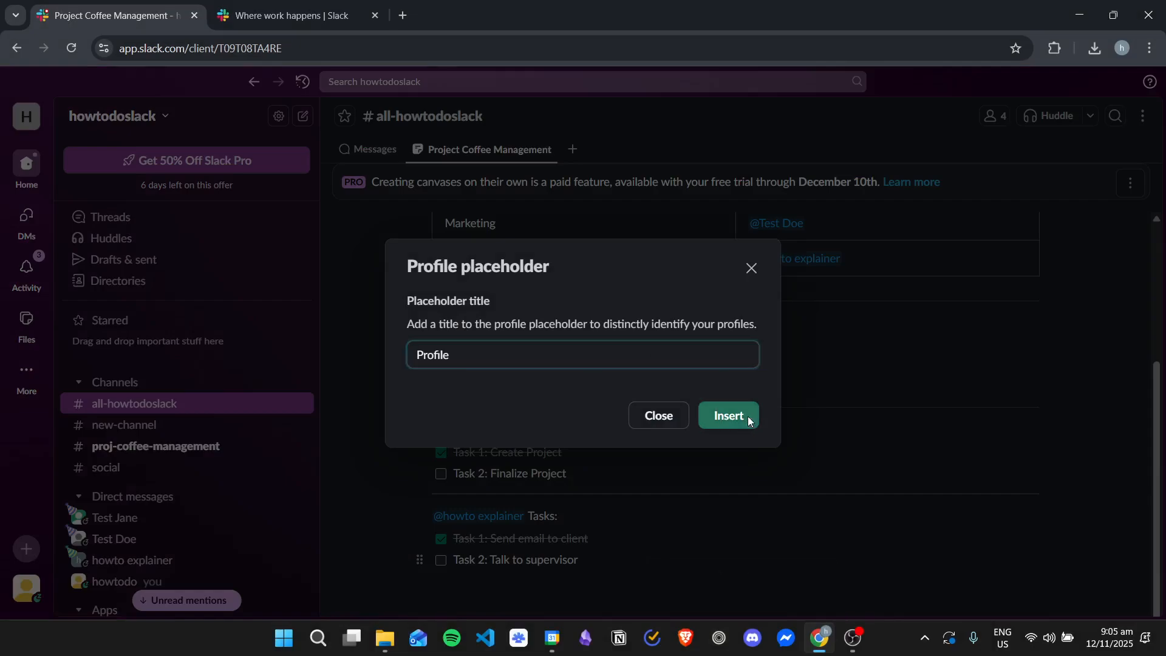
left_click(749, 421)
Fill the profile placeholder with the Marketing member's profile and move the card directly above that member's tasks.
left_click(737, 365)
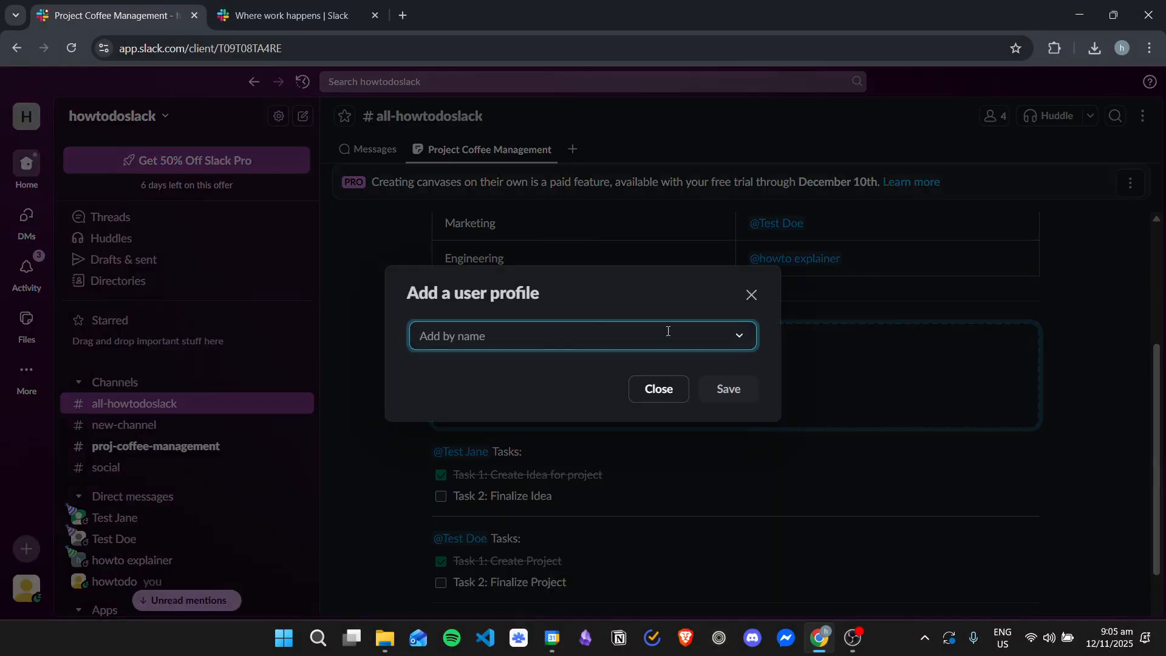
left_click(740, 338)
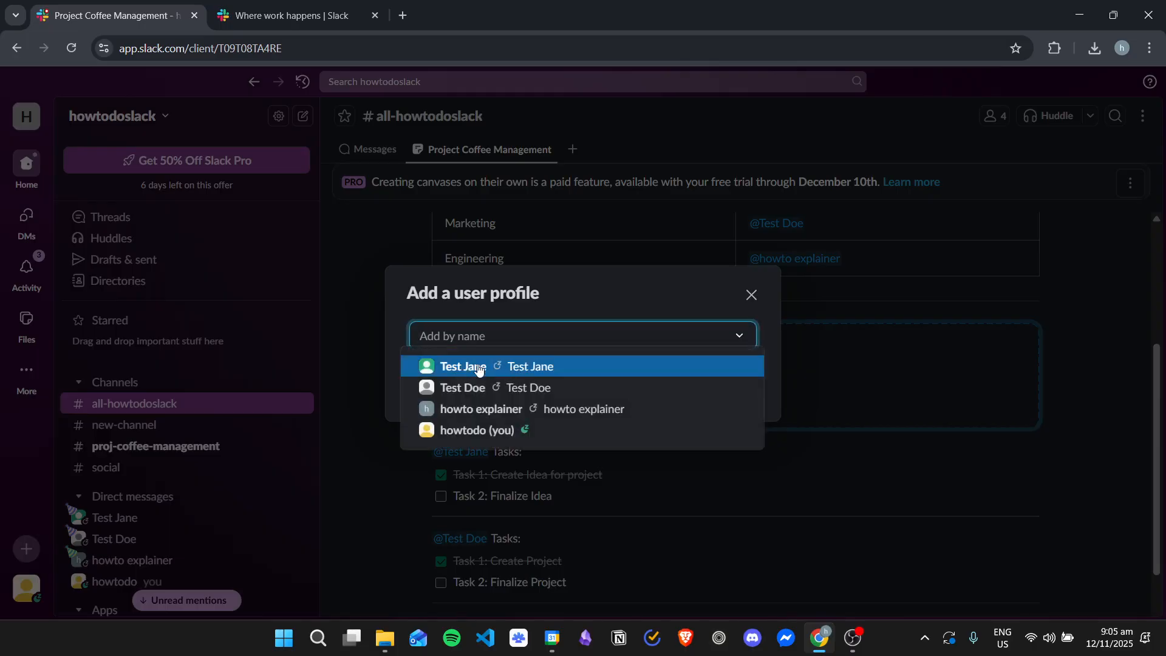
left_click(486, 387)
left_click(729, 390)
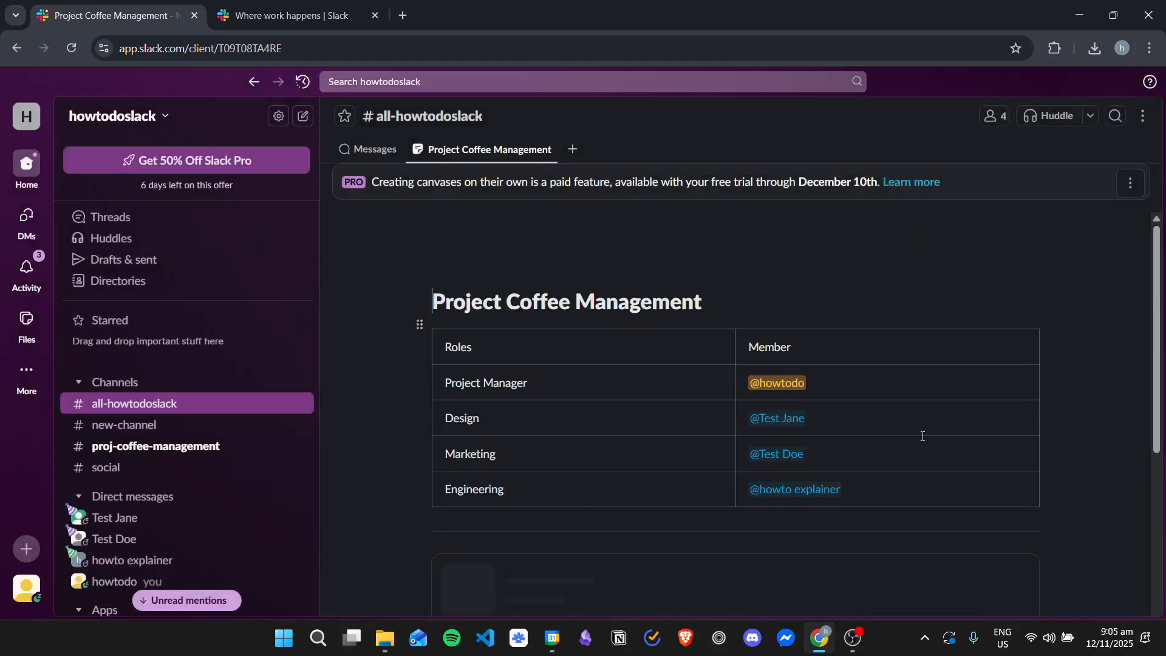
scroll(767, 407, "down", 5)
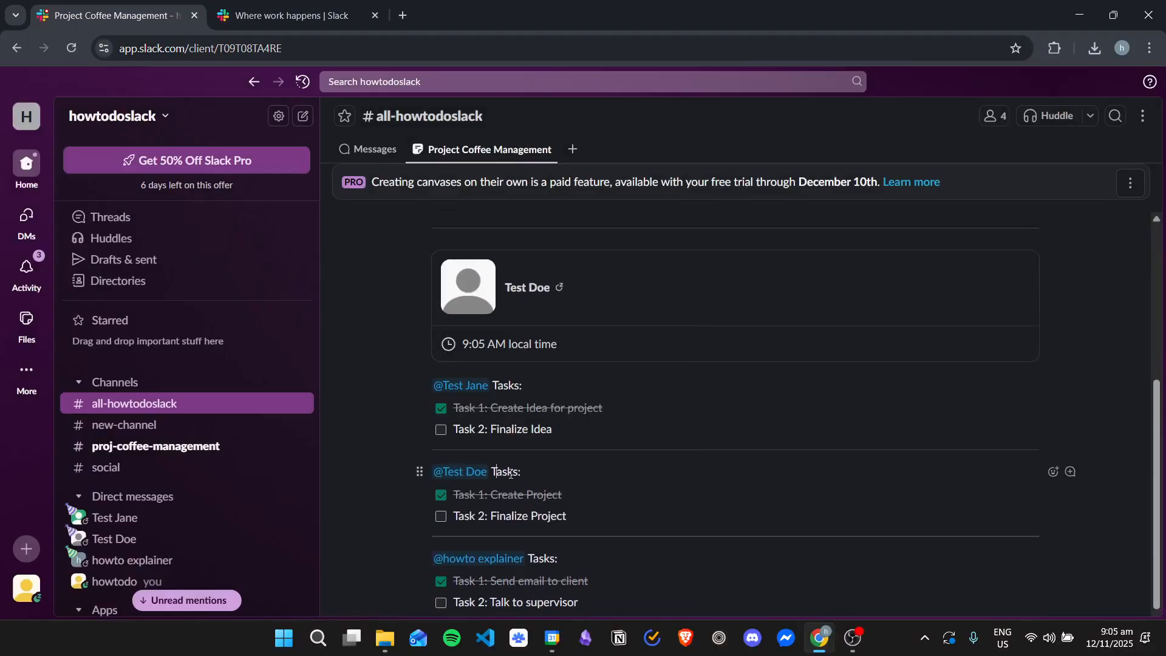
left_click_drag(417, 257, 458, 408)
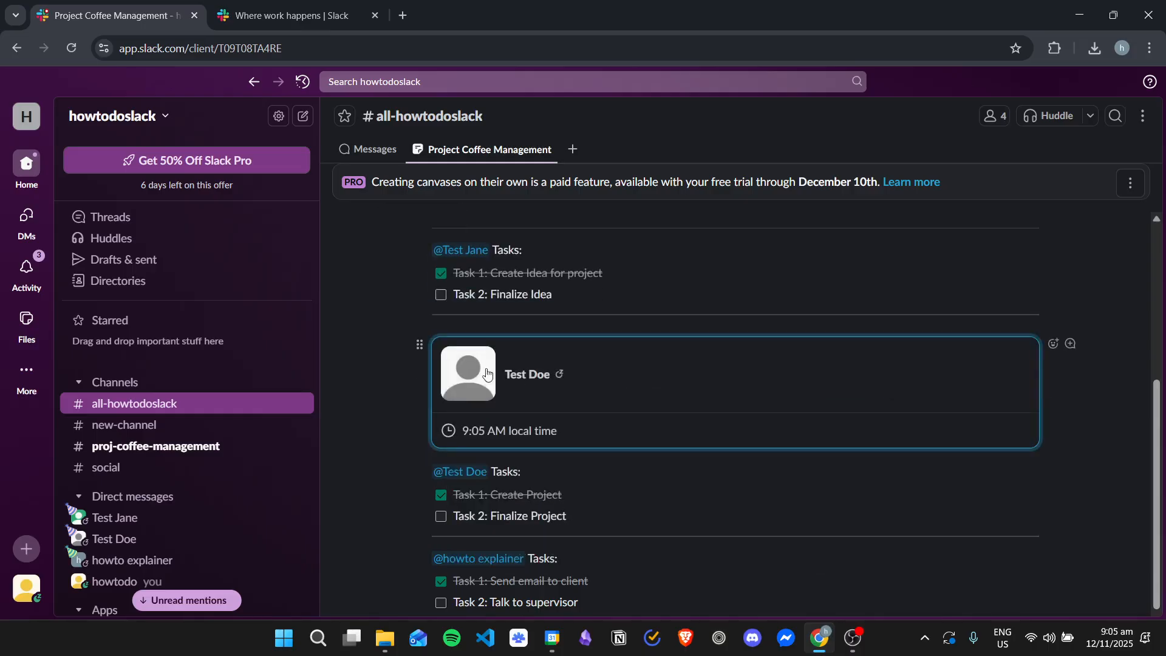
Insert another profile placeholder on a new line directly above the Design member's tasks.
scroll(450, 376, "up", 2)
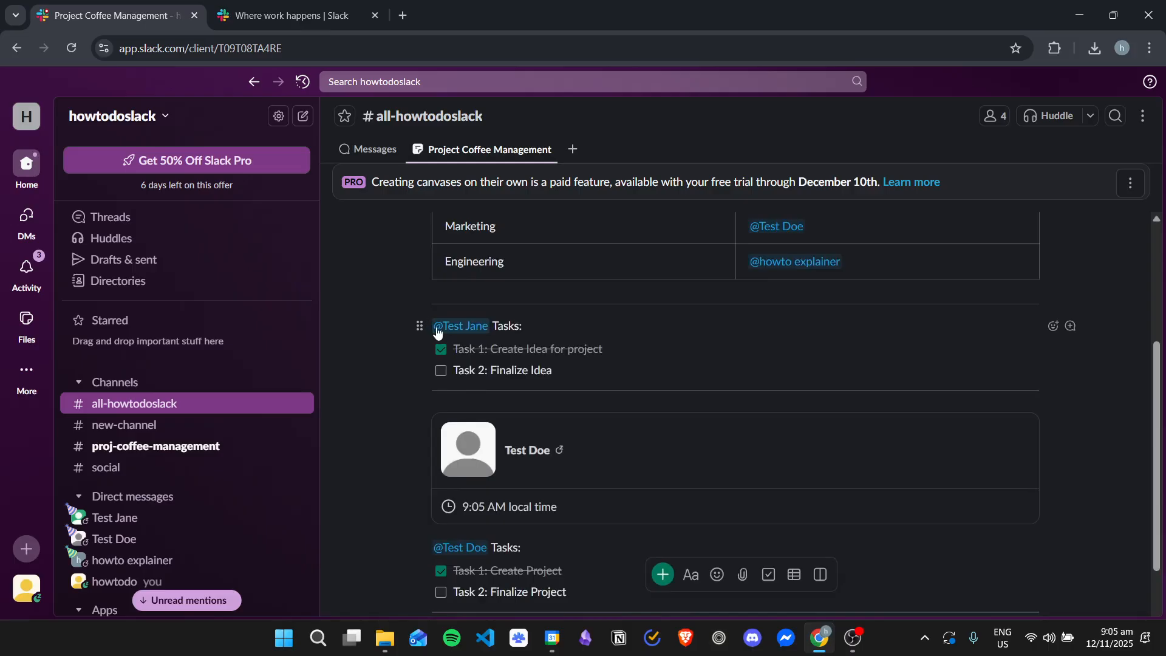
key("Left")
key("Left")
key("Left")
key("Left")
key("Left")
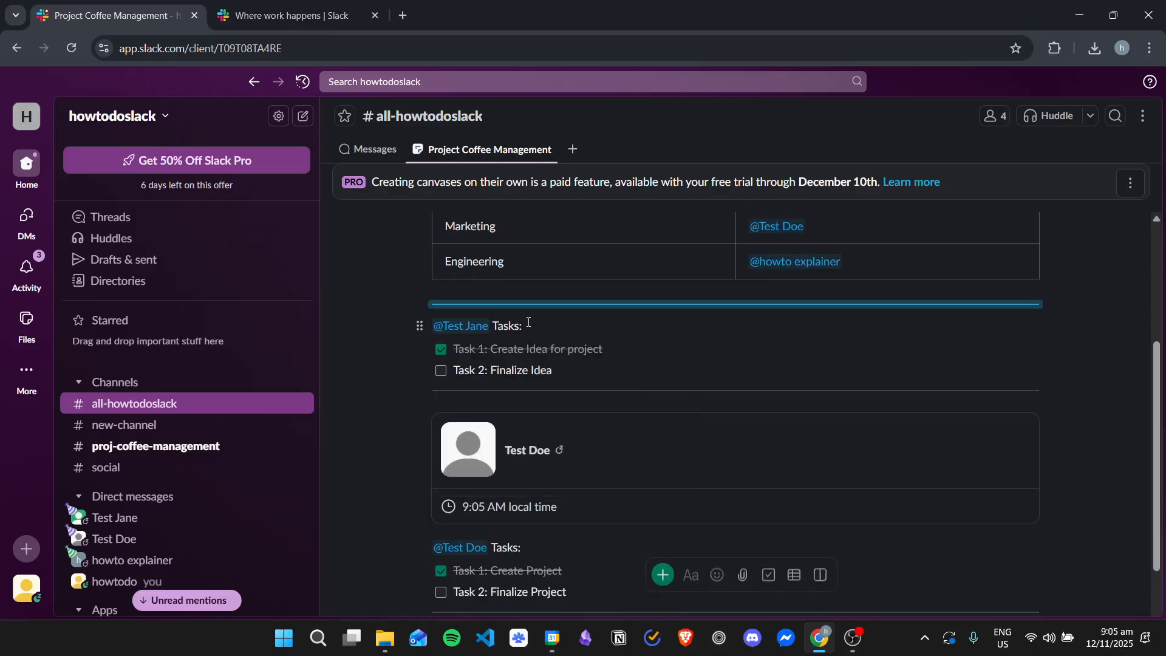
key("Right")
key("Return")
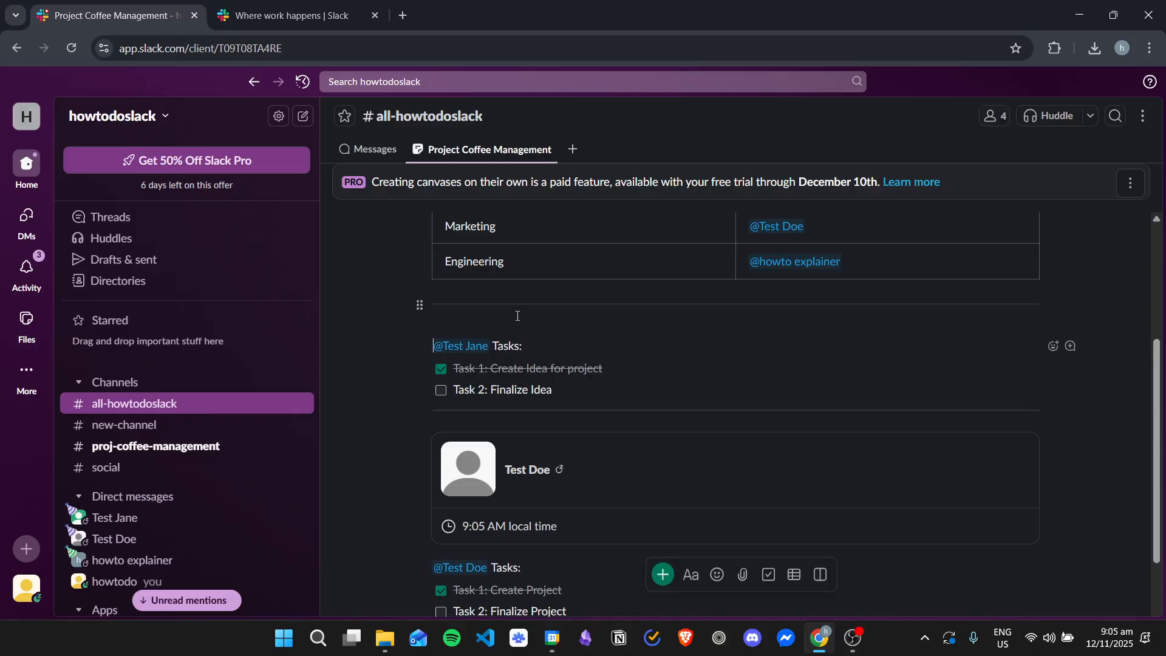
left_click(518, 315)
left_click(663, 574)
mouse_move(714, 360)
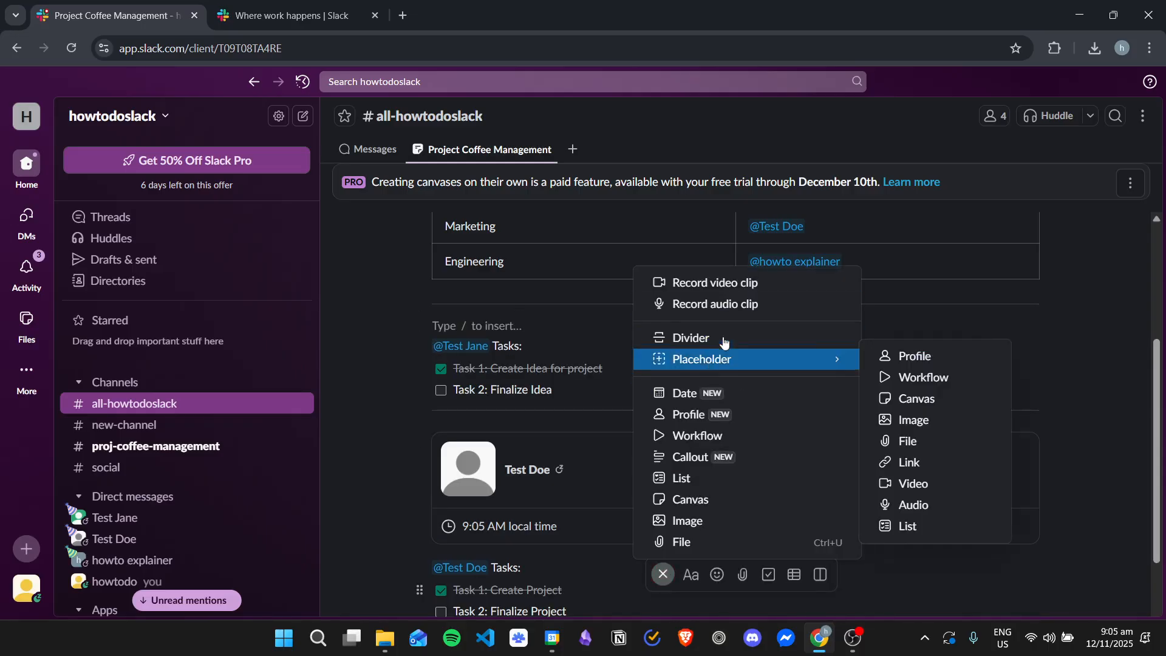
left_click(914, 359)
left_click(710, 413)
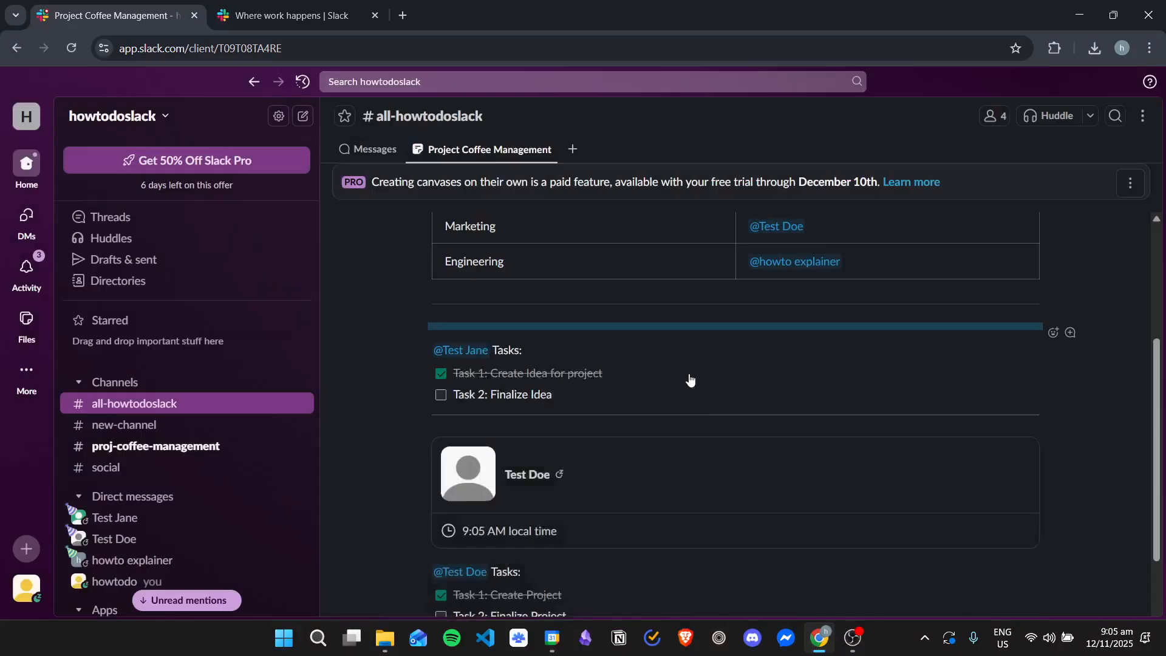
Fill the placeholder above the Design member's tasks with the Design member's profile.
left_click(660, 335)
left_click(669, 343)
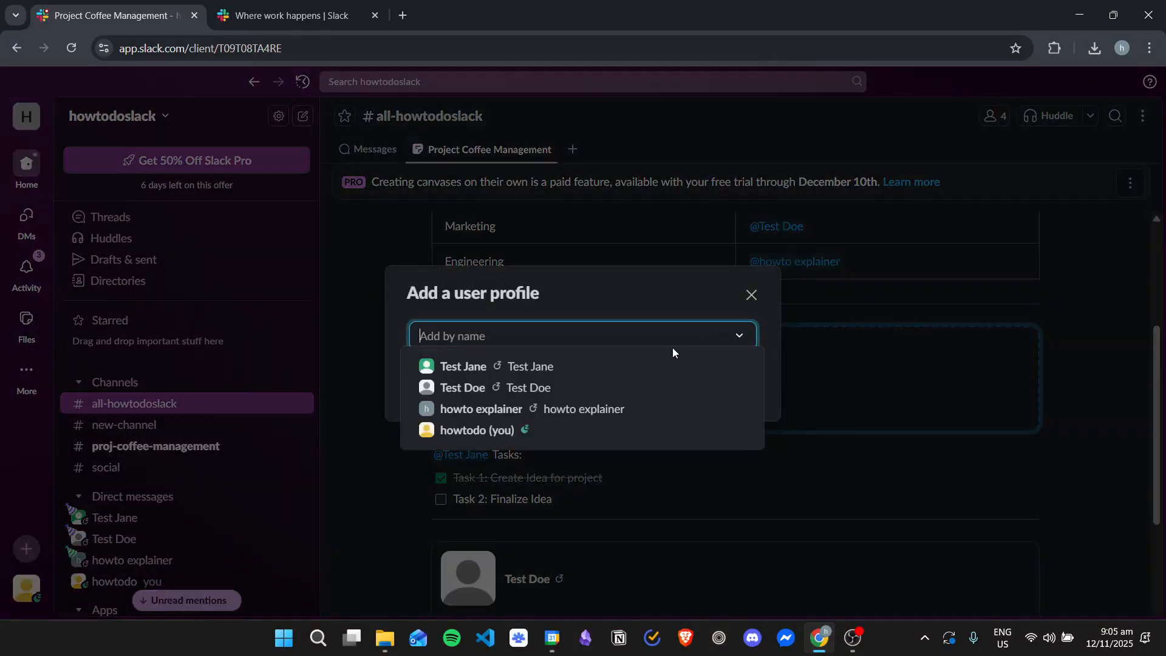
left_click(485, 366)
left_click(746, 393)
Insert the Engineering member's profile card on a new line directly above that member's tasks.
scroll(643, 392, "down", 8)
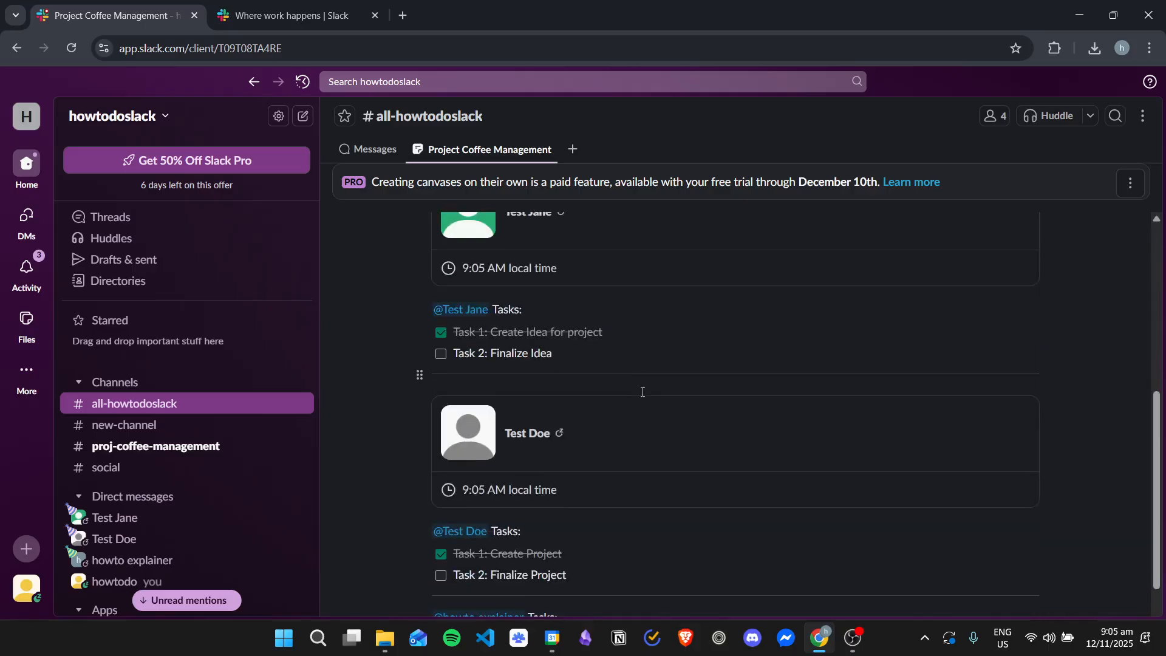
key("Left")
key("Left")
key("Left")
key("Left")
key("Left")
key("Left")
key("Left")
key("Left")
key("Left")
key("Left")
key("Left")
key("Left")
key("Left")
key("Left")
key("Left")
key("Left")
key("Left")
key("Right")
key("Return")
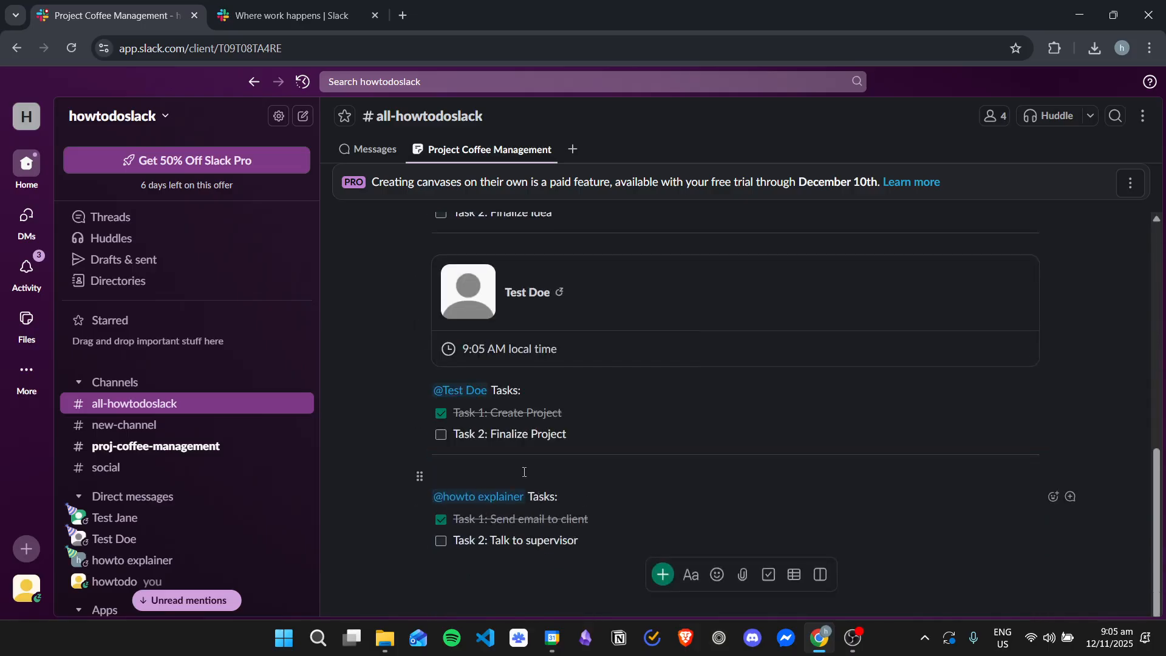
left_click(663, 574)
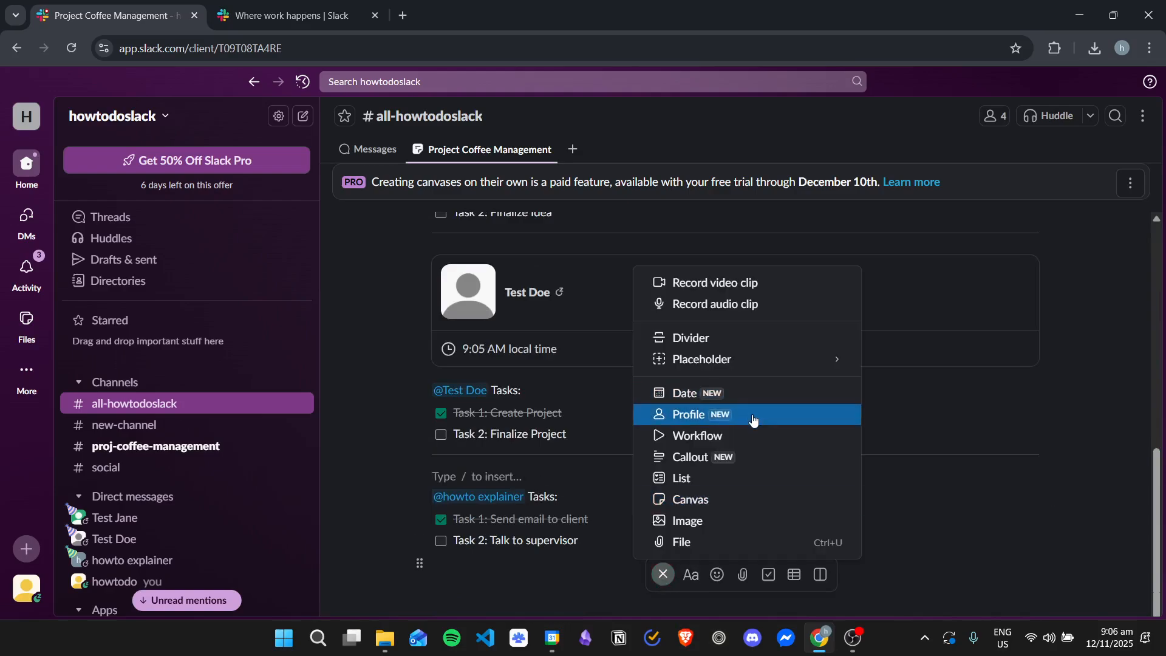
left_click(752, 420)
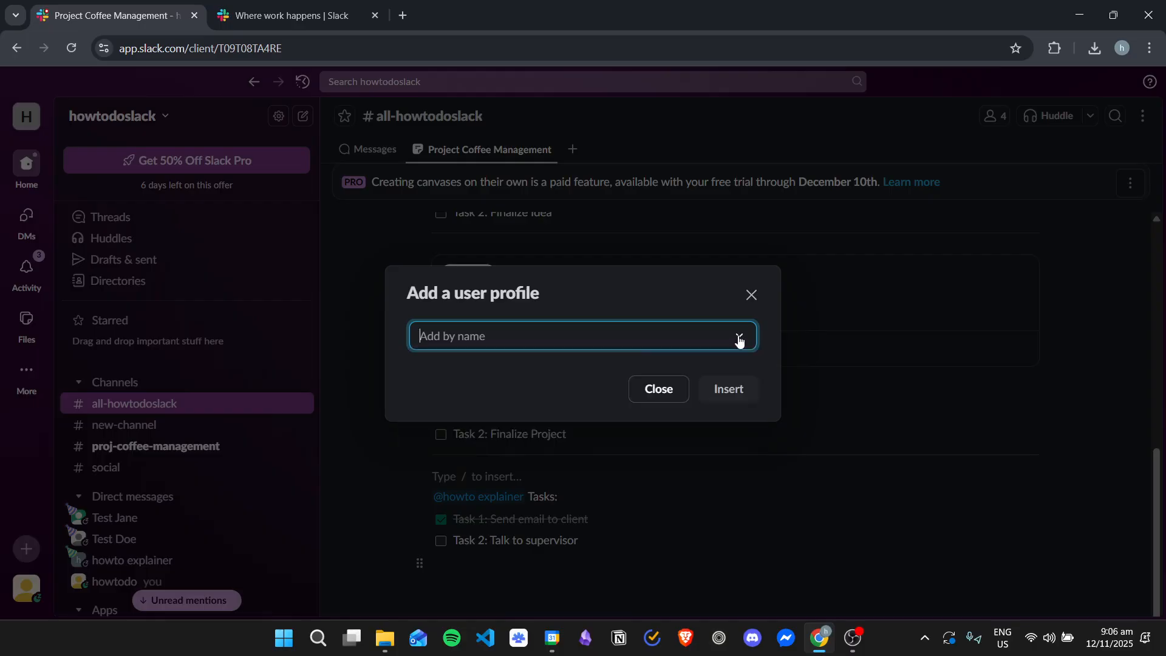
left_click(726, 337)
left_click(578, 409)
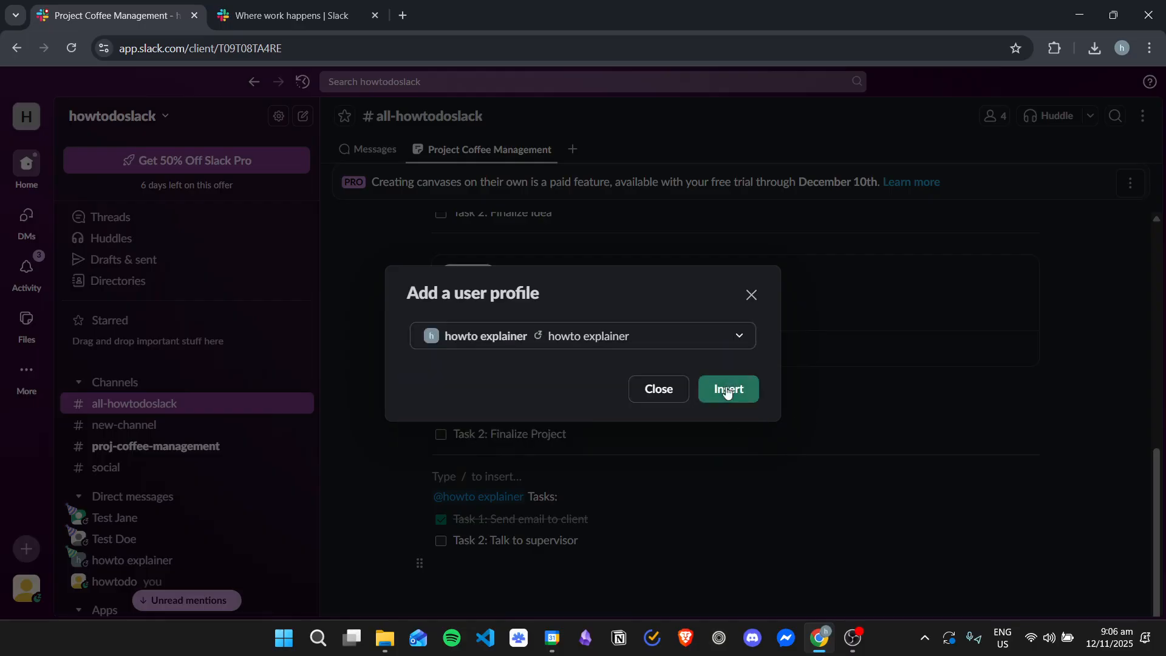
left_click(730, 389)
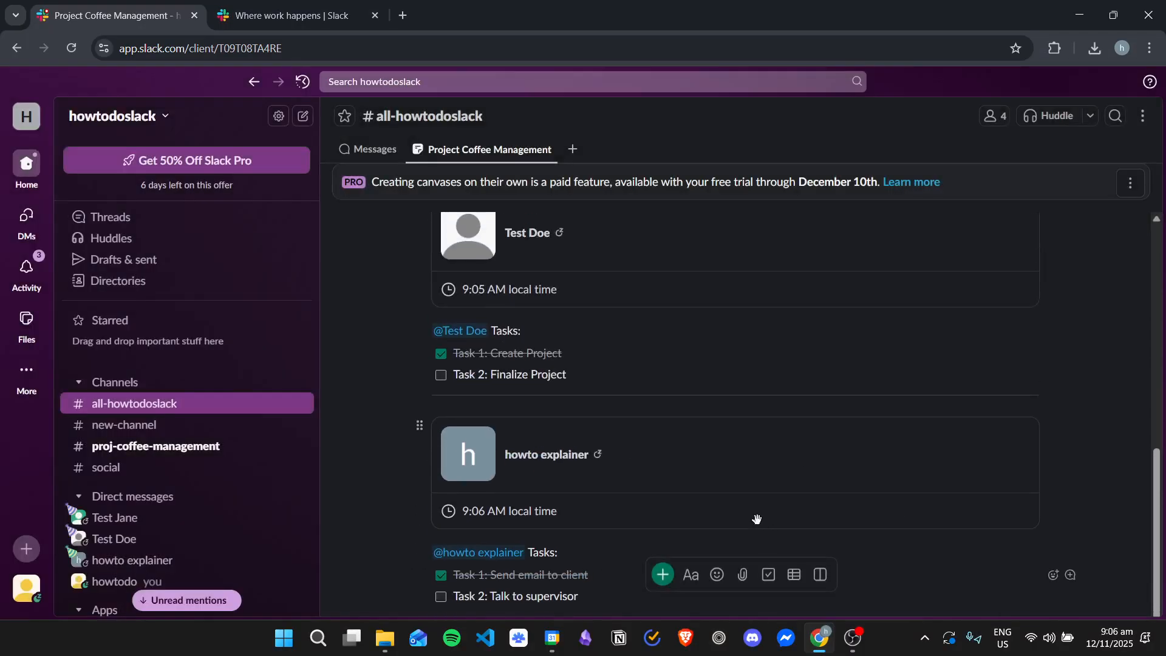
Review the whole canvas, from the roles table through the member profile cards to the last checklist.
scroll(685, 548, "up", 9)
scroll(657, 497, "down", 9)
scroll(667, 490, "up", 5)
scroll(672, 502, "down", 5)
left_click(672, 503)
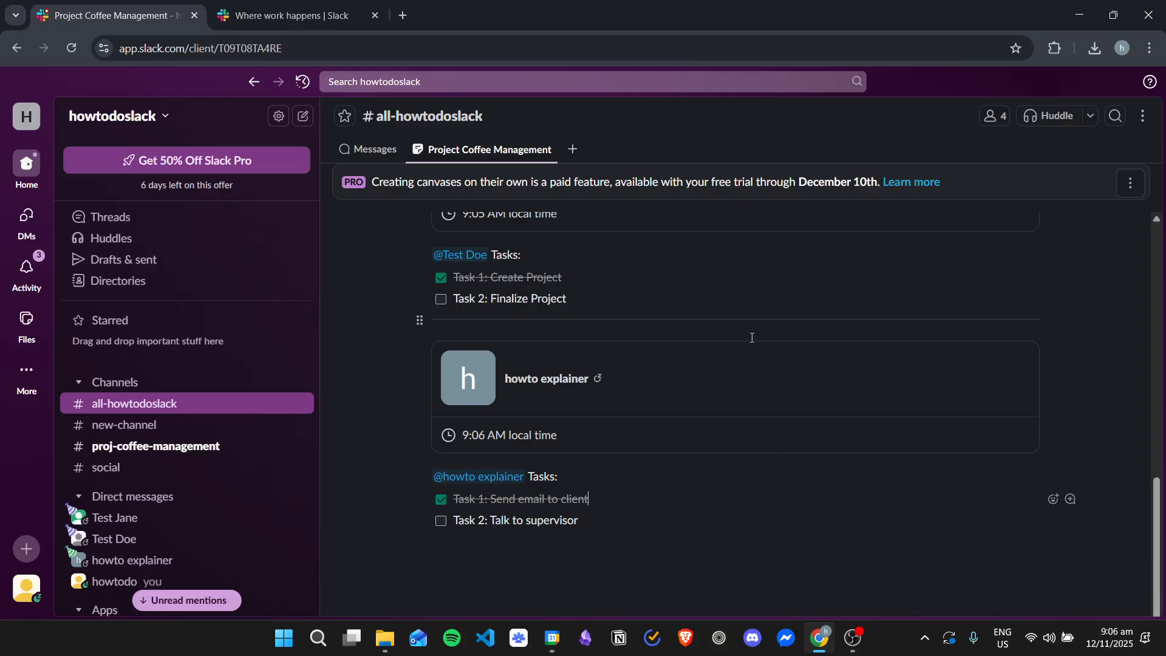
scroll(752, 358, "up", 6)
scroll(538, 224, "up", 3)
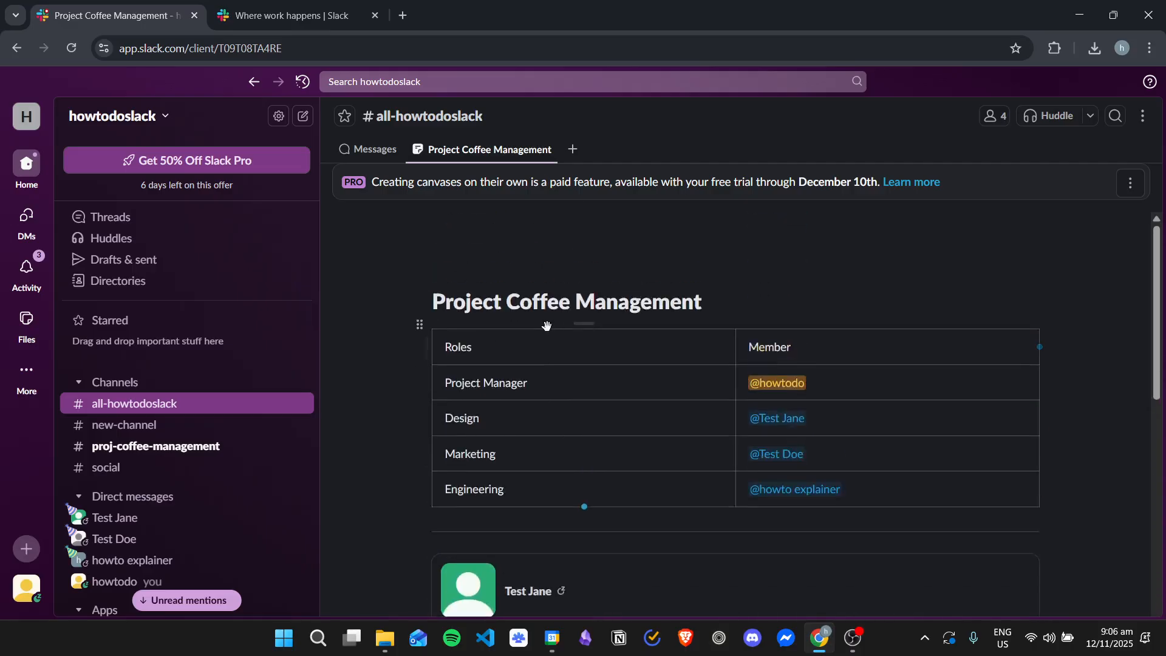
scroll(569, 341, "down", 9)
Start a bulleted list below the Engineering member's checklist, keeping an empty line above it.
left_click(590, 513)
key("Return")
key("Return")
key("Return")
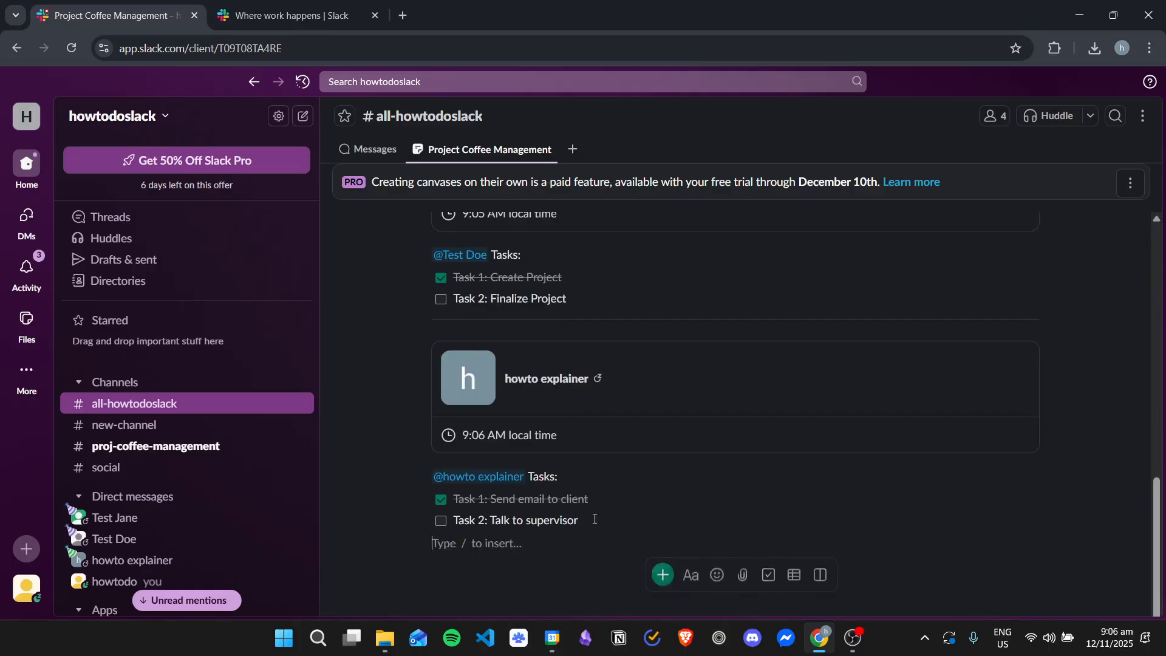
left_click(663, 574)
left_click(729, 403)
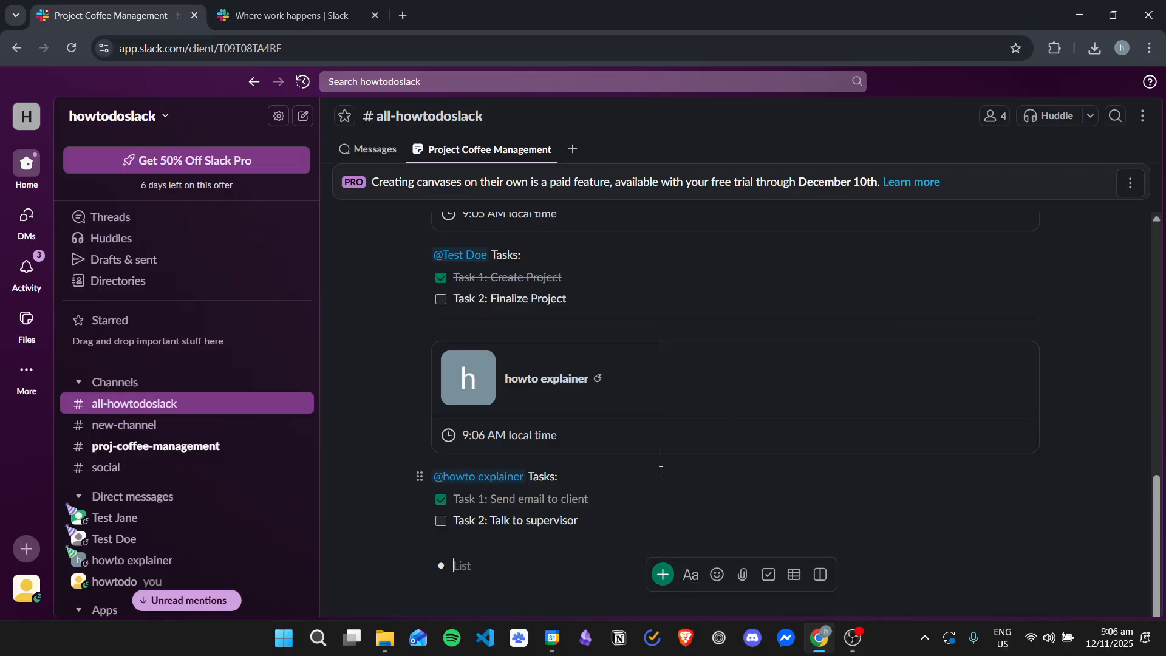
Title the bulleted list "Goals:" and enter the bullets "Finish Project" and "Satisfy Client".
left_click(445, 542)
type("Goals:")
key("Down")
type("Finish Project")
key("Return")
type("Satisfy Client")
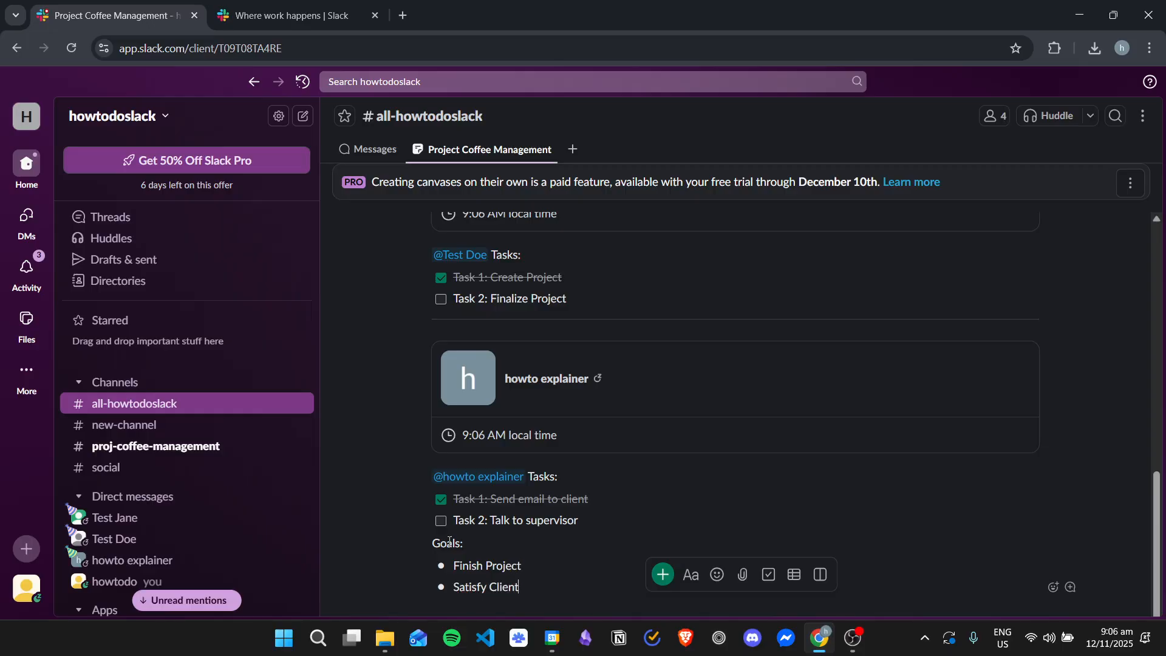
Add an ordered list below the goals with the items "Order 1", "Order" and "ORder 3".
key("Return")
key("Return")
scroll(482, 523, "down", 1)
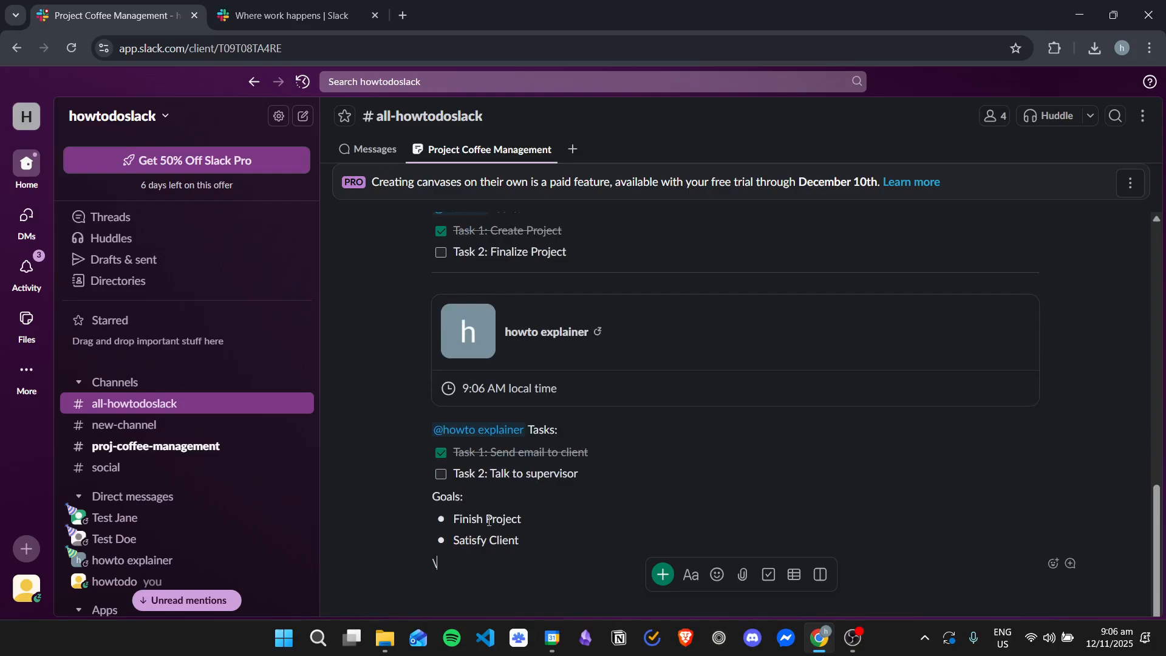
left_click(690, 574)
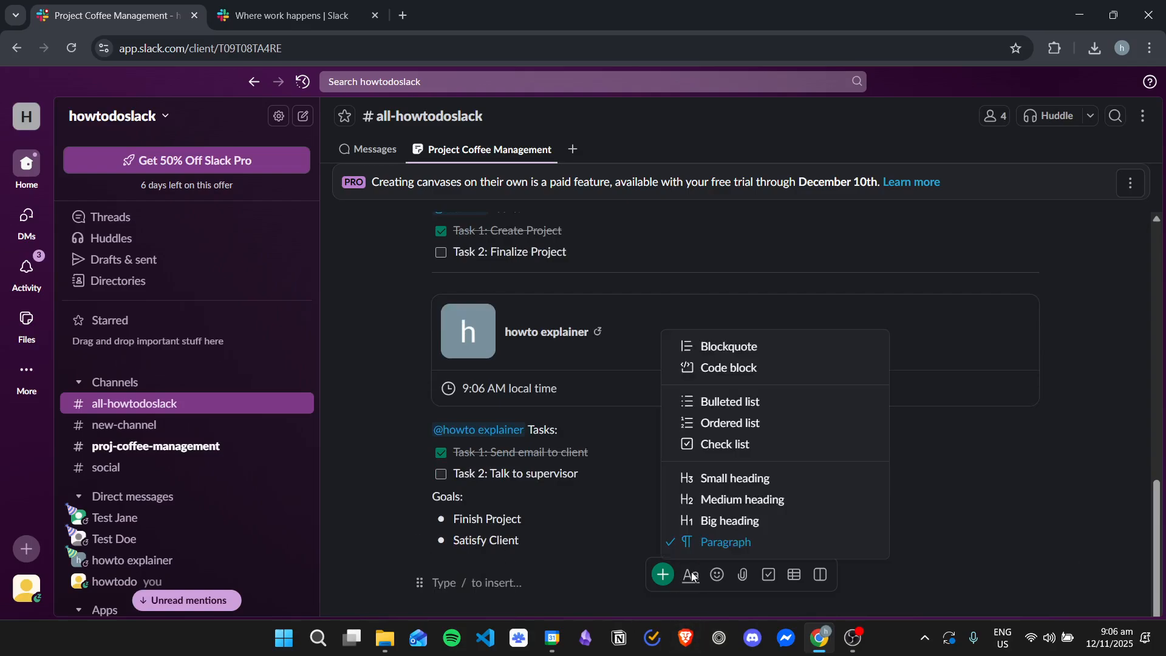
left_click(766, 423)
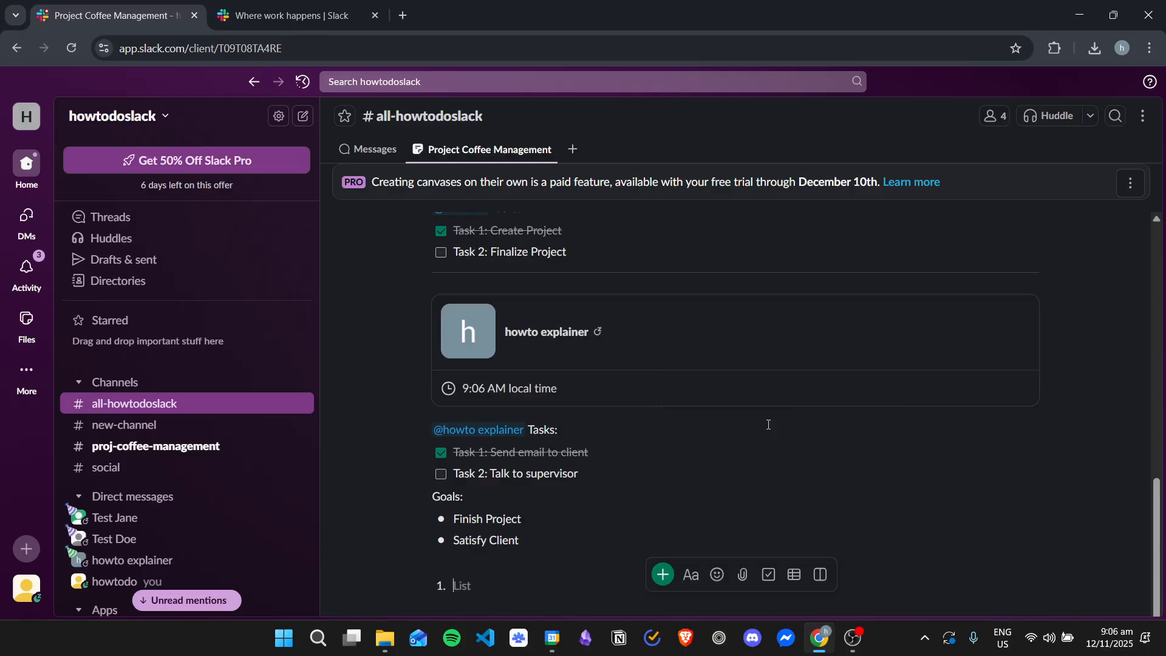
type("Order 1")
key("Return")
type("Order")
key("Return")
type("2")
key("BackSpace")
type("OR")
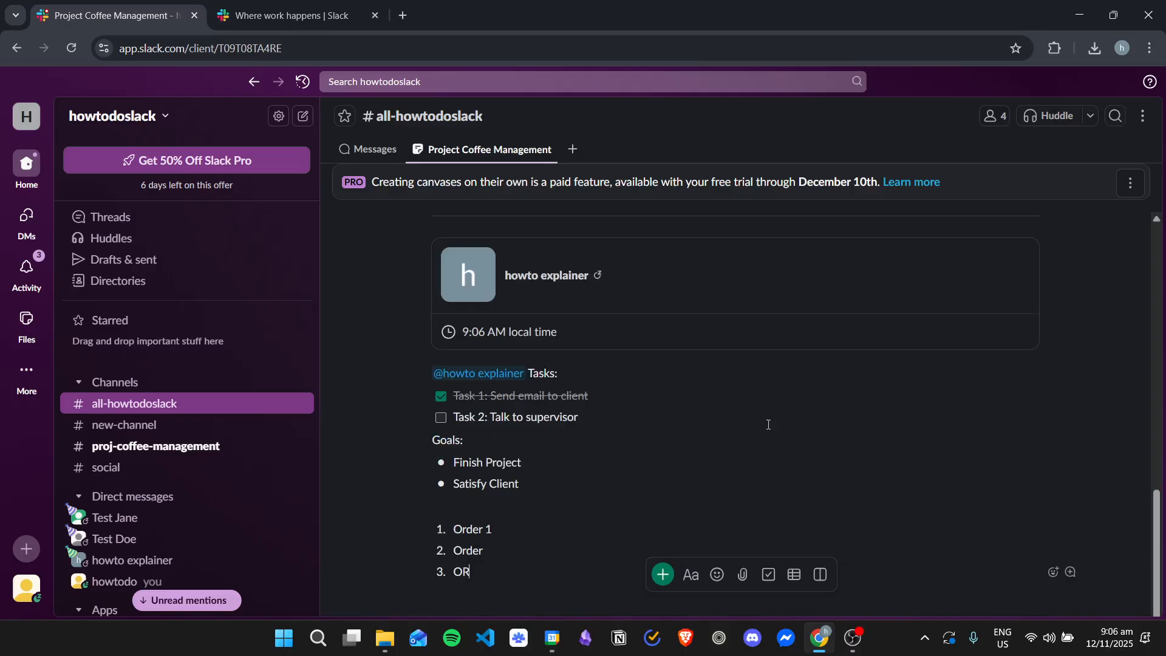
Add a blockquote below the ordered list containing the text "asdfasdf".
left_click(691, 576)
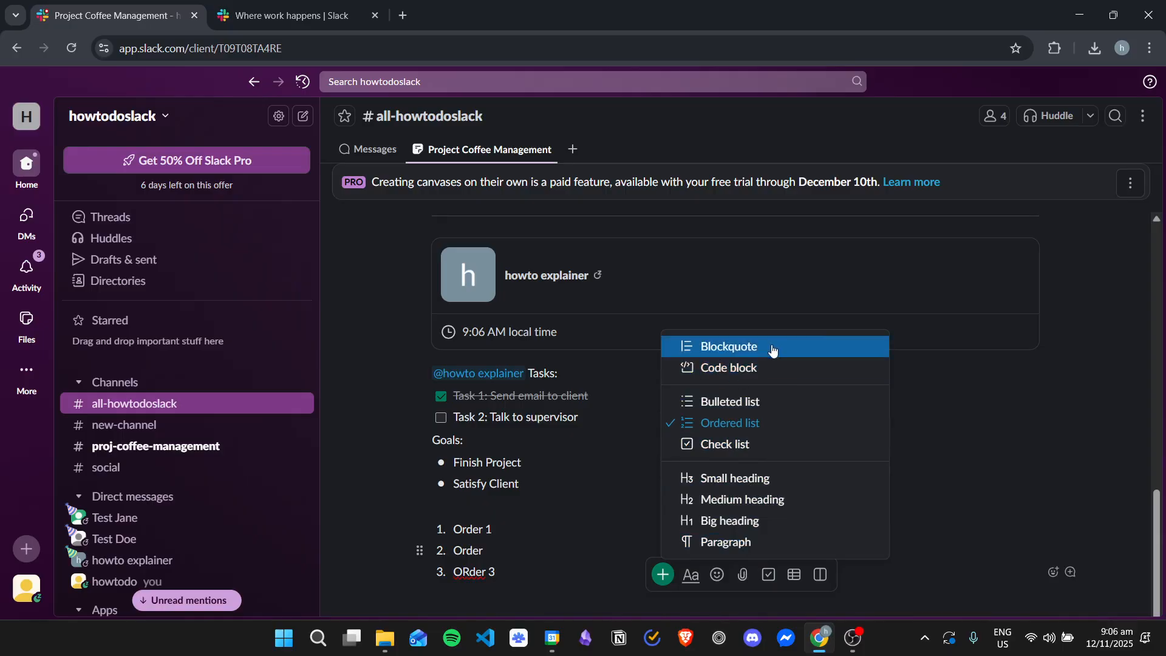
left_click(512, 574)
key("Return")
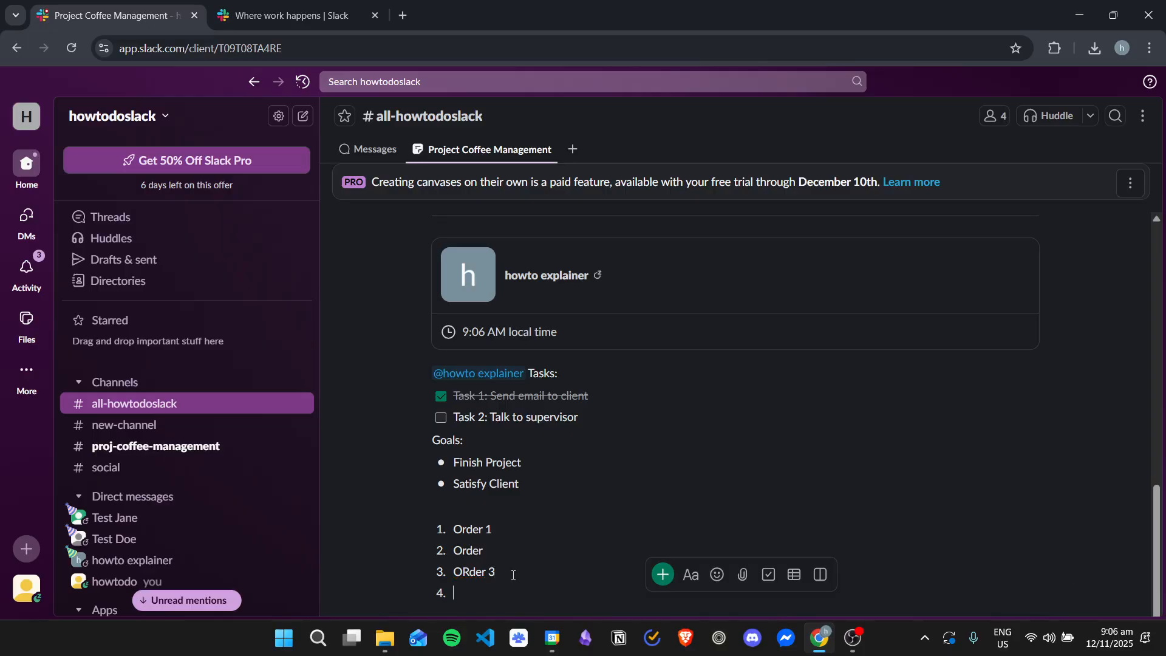
key("BackSpace")
left_click(690, 574)
left_click(751, 346)
scroll(540, 465, "down", 1)
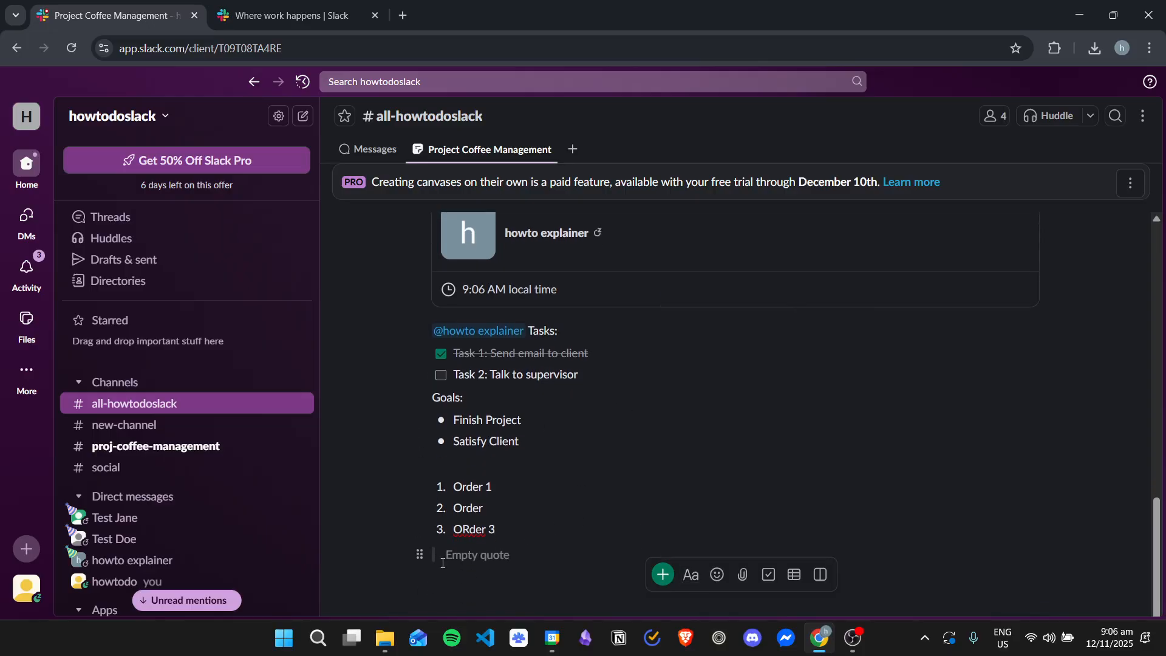
type("asdfasdf")
key("Return")
Insert a code block below the blockquote with the text "asdfsadf", and continue on an empty line beneath it.
left_click(662, 575)
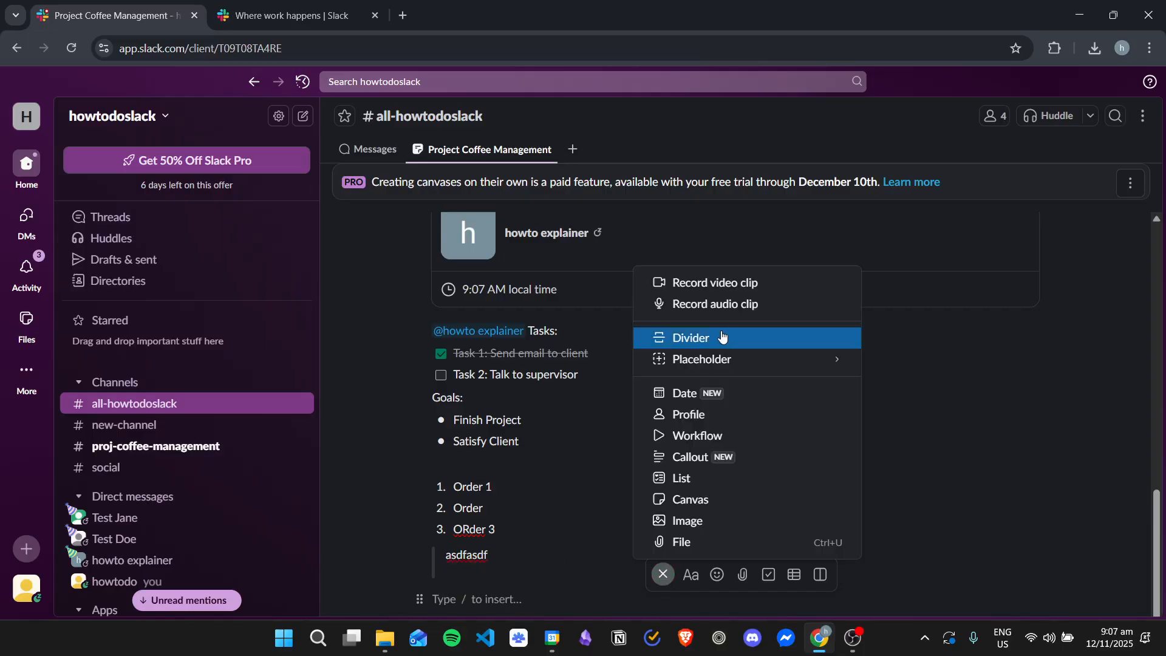
left_click(690, 578)
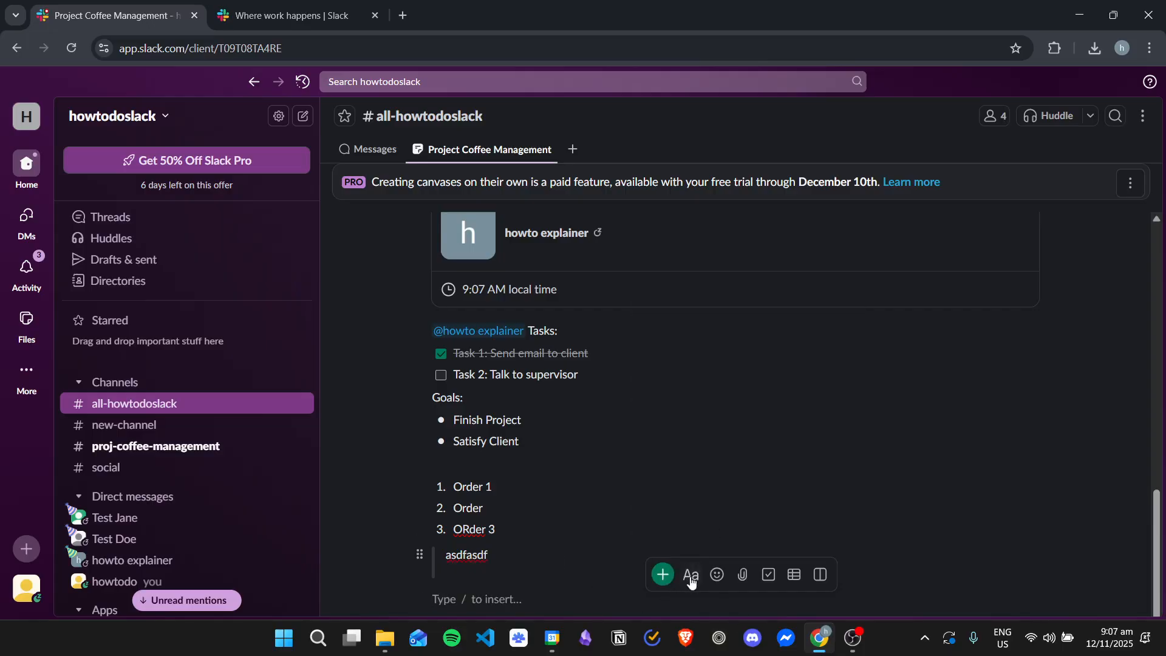
left_click(691, 578)
left_click(705, 369)
type("asdfsadf")
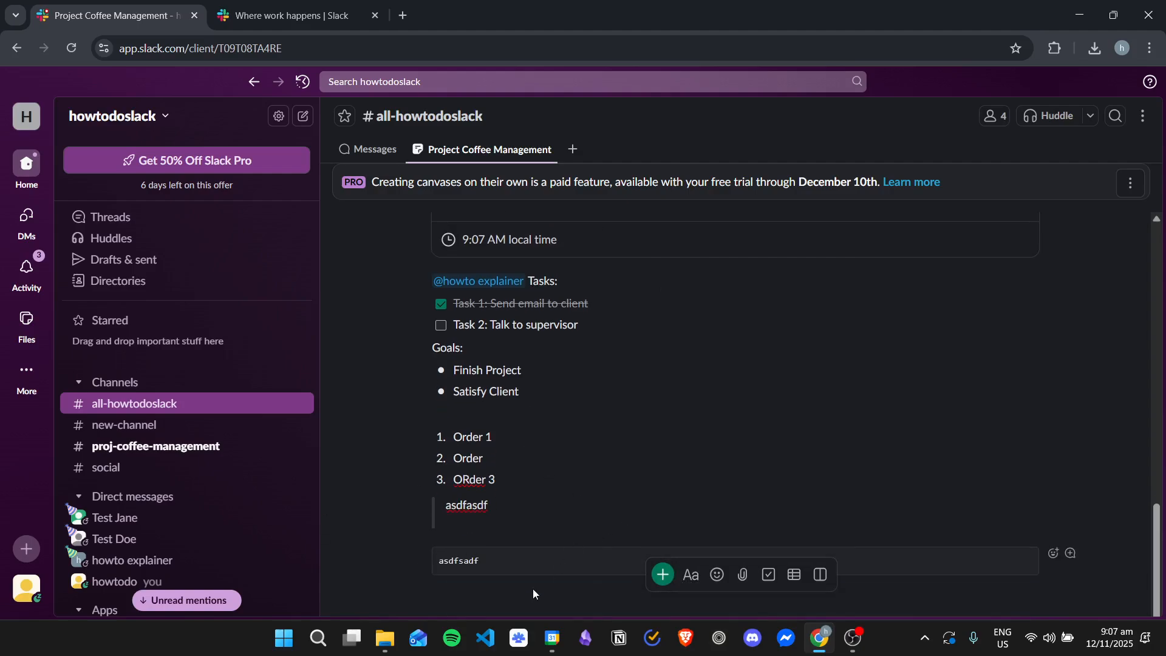
left_click(533, 590)
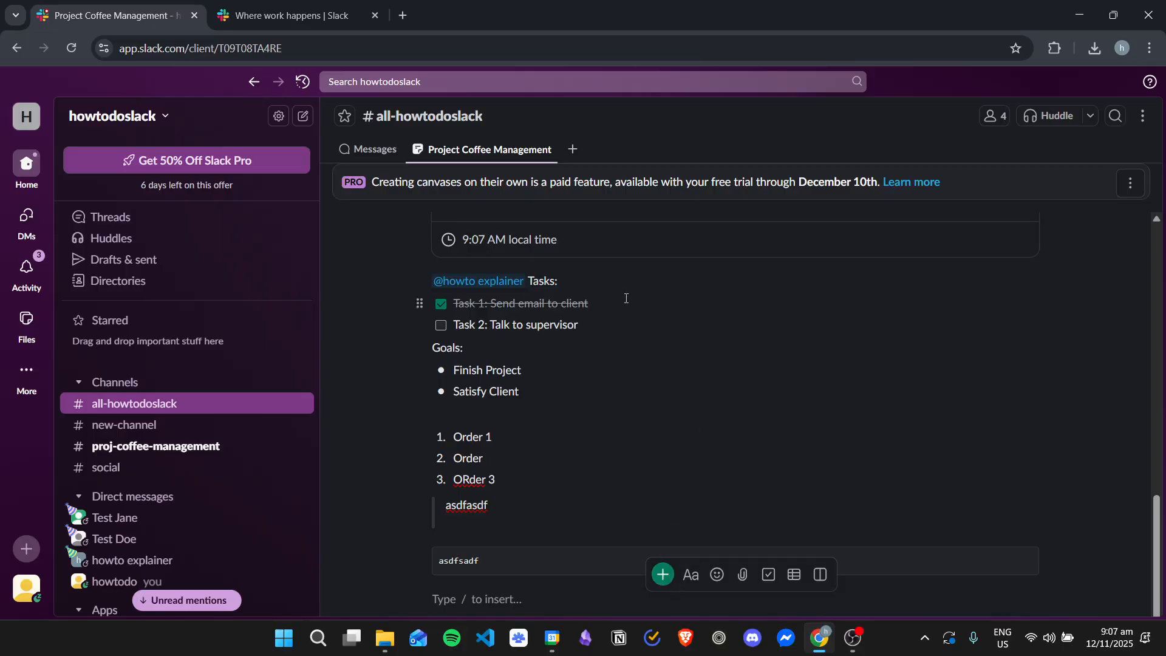
Add a new blank list as another tab in the all-howtodoslack channel.
scroll(668, 328, "up", 5)
scroll(705, 321, "up", 8)
left_click(572, 149)
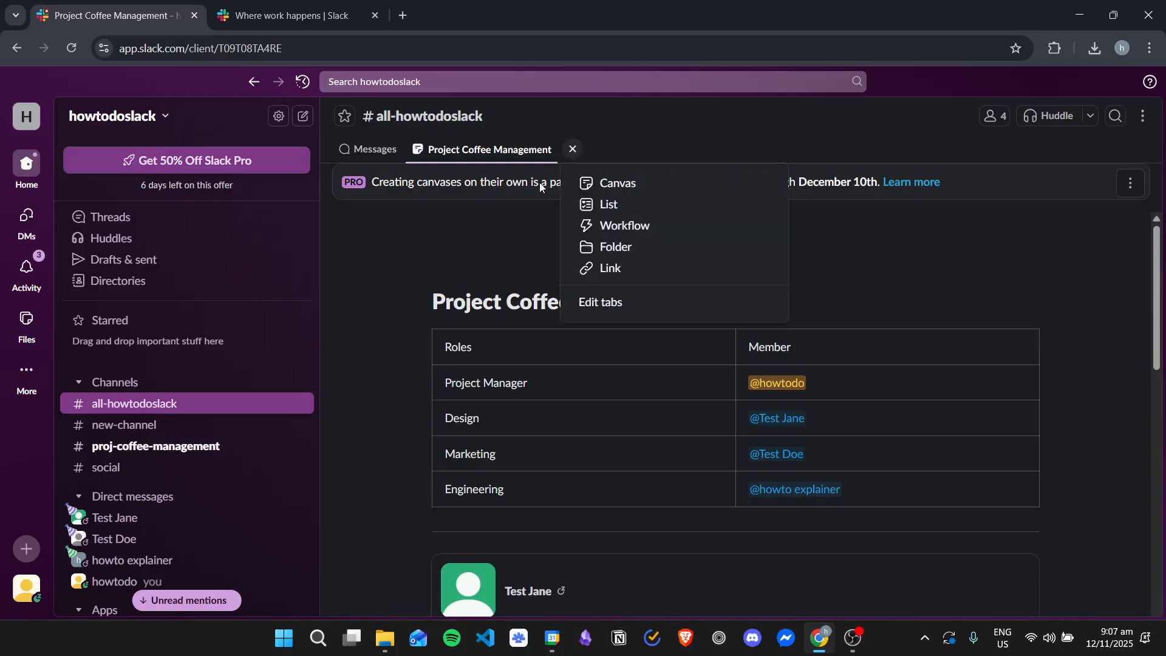
left_click(628, 209)
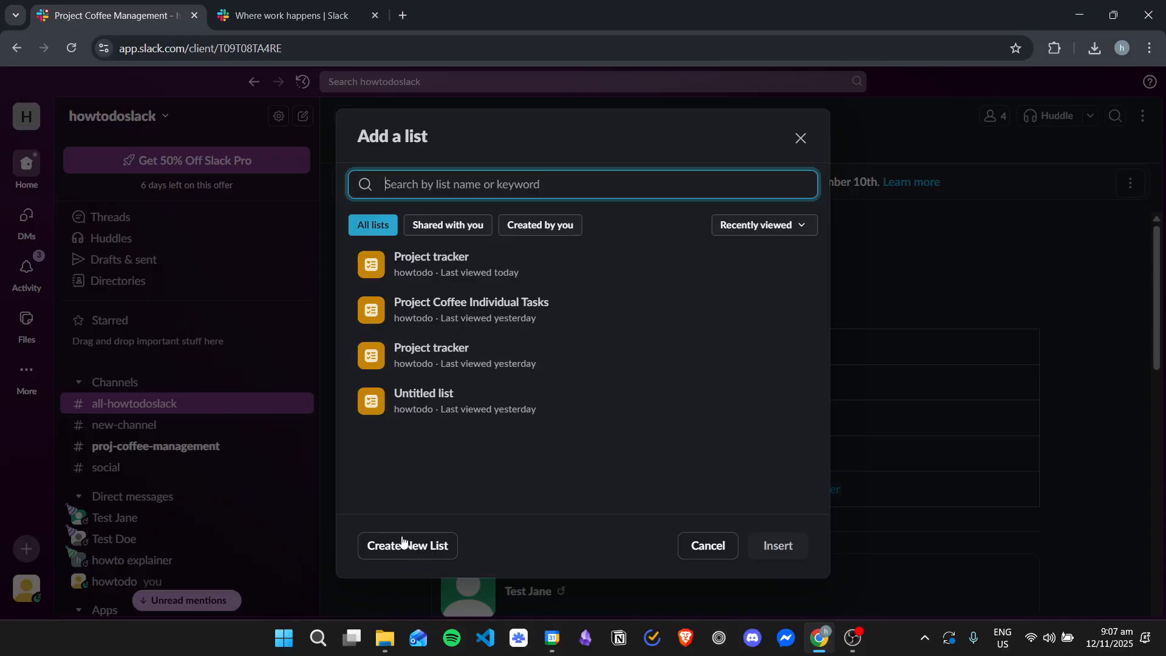
left_click(441, 547)
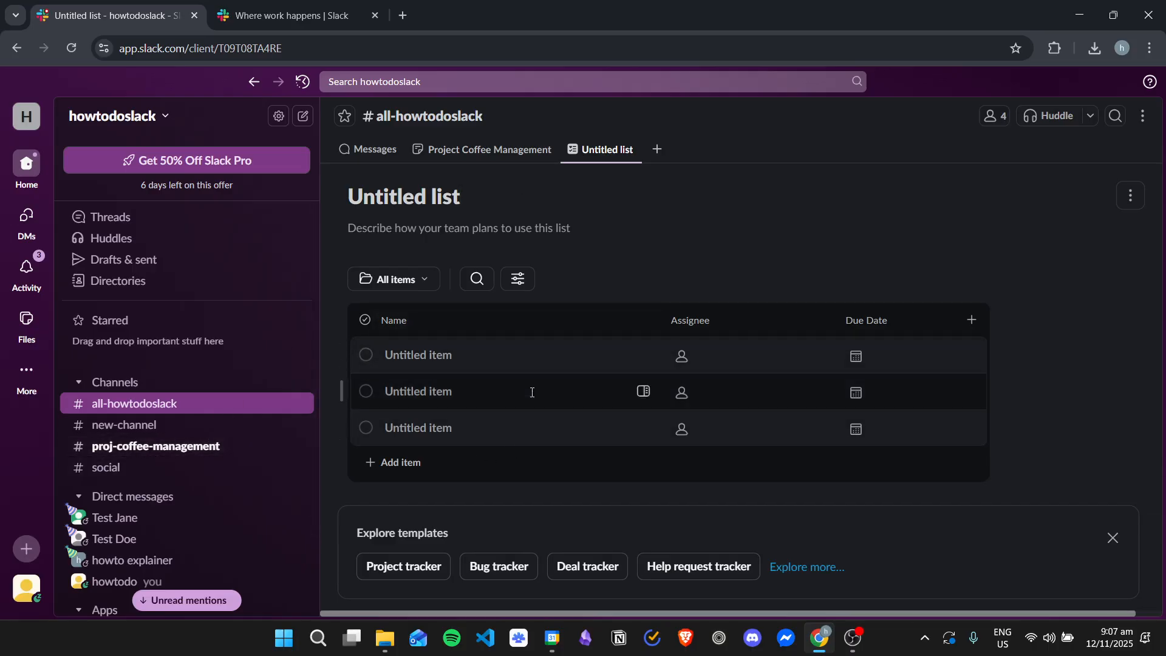
Add a Rating field named "Priority" to the list, using the red exclamation mark emoji and a quantity of 3.
left_click(971, 319)
left_click(929, 384)
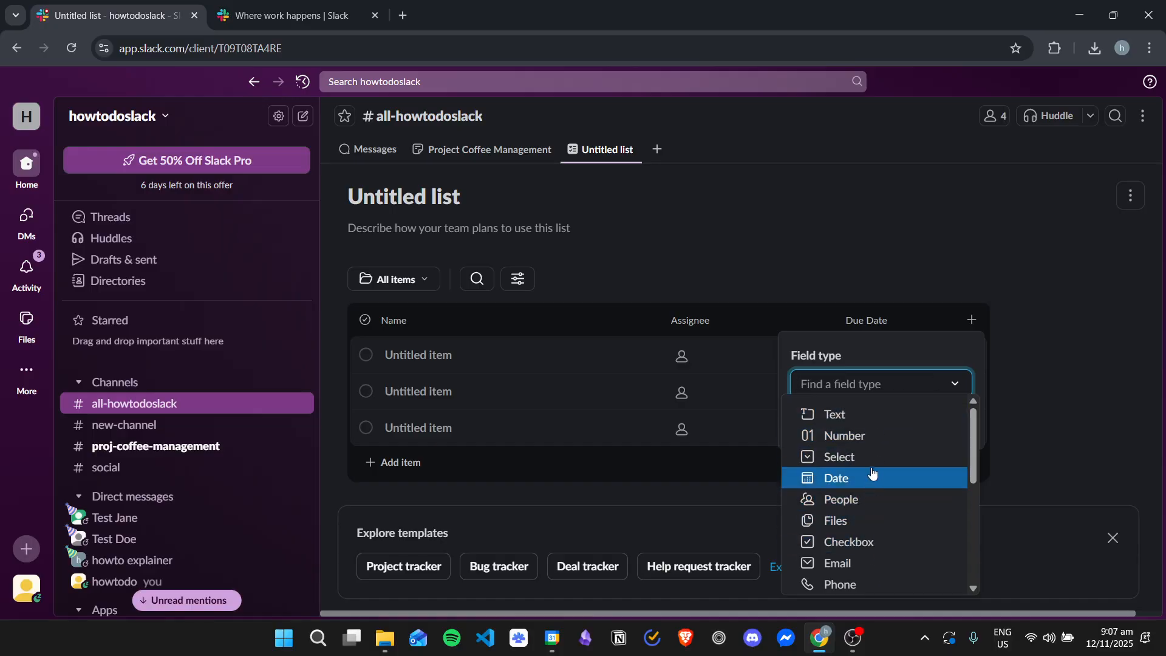
scroll(880, 527, "down", 1)
left_click(874, 550)
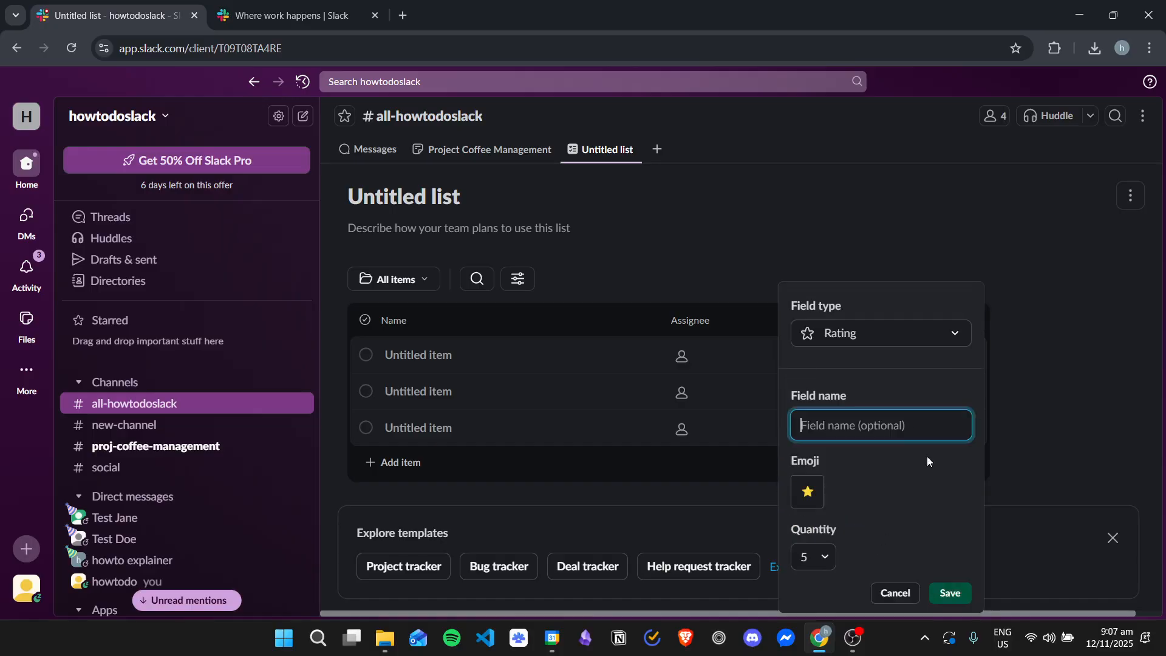
type("Priority")
left_click(823, 493)
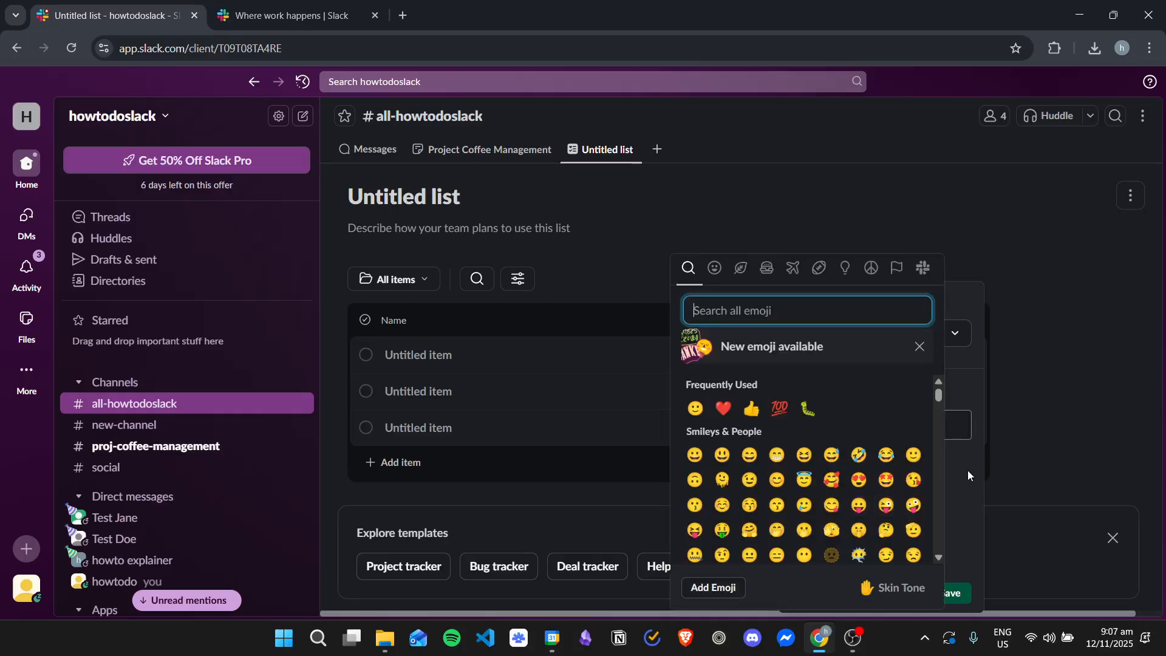
type("!")
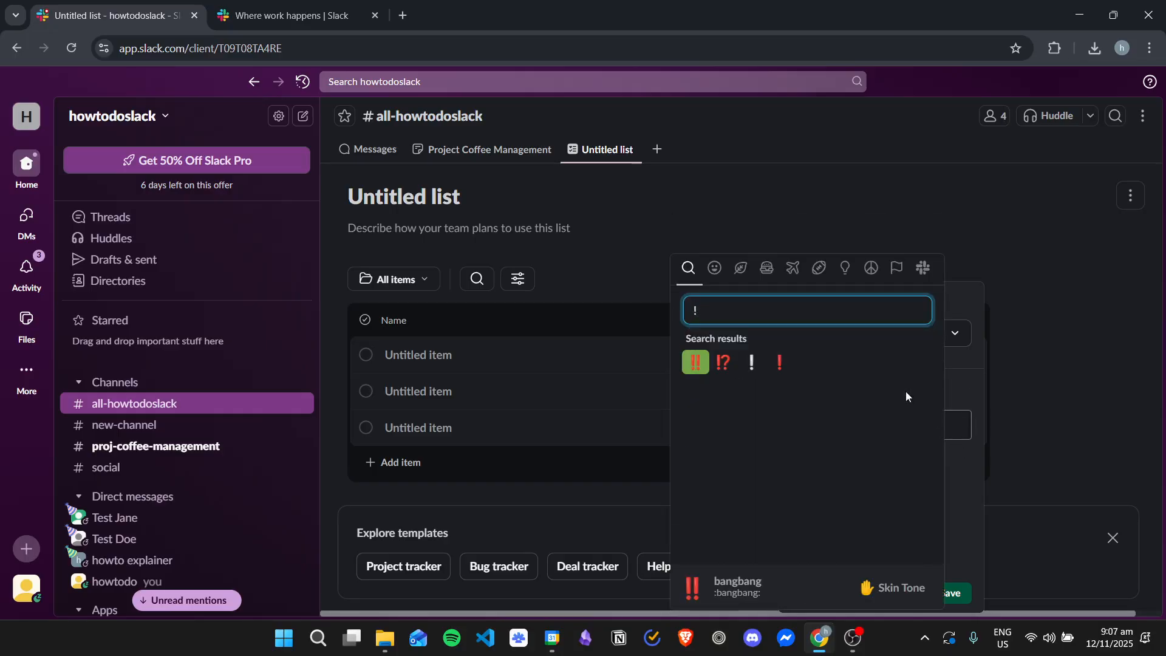
left_click(781, 364)
left_click(817, 556)
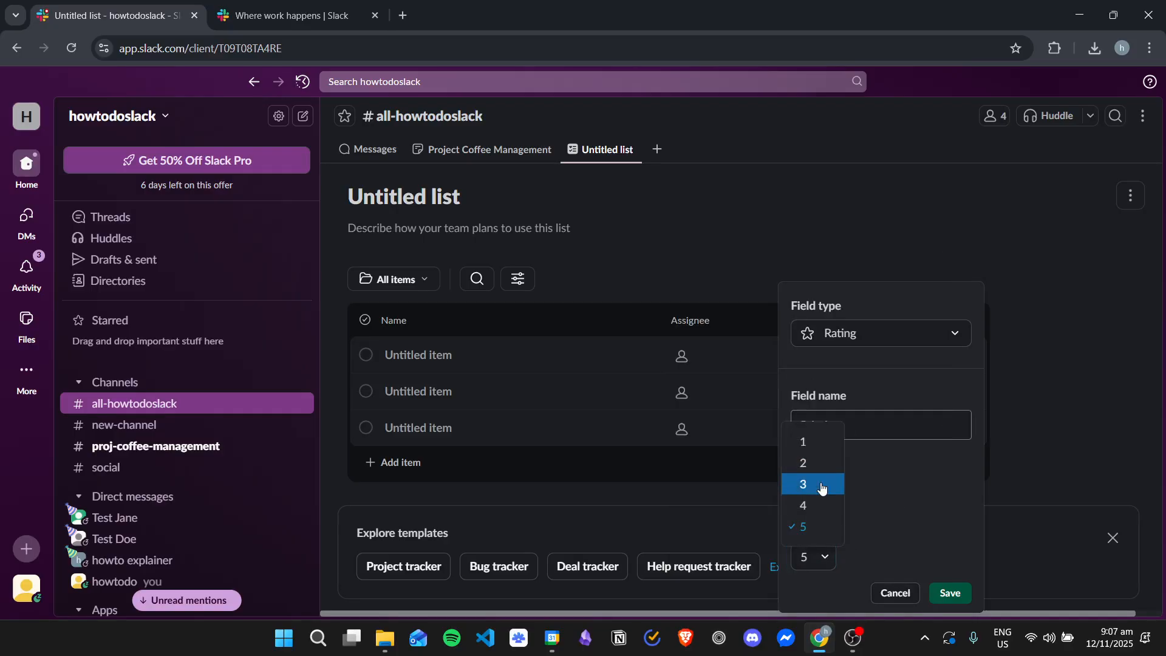
left_click(821, 485)
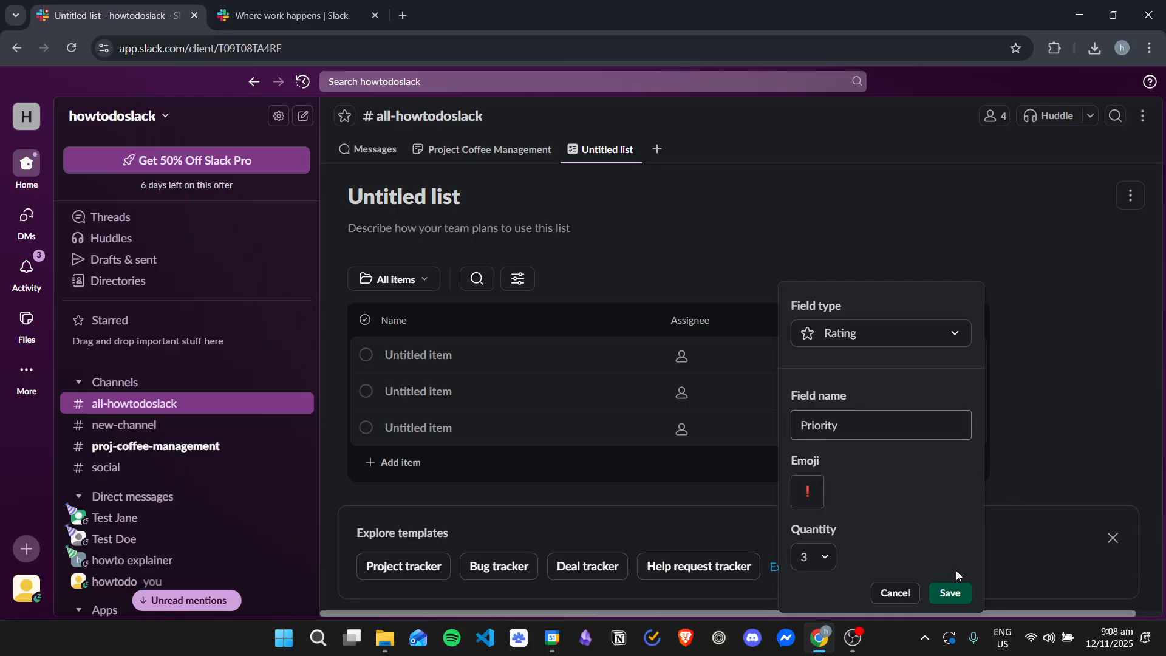
left_click(950, 593)
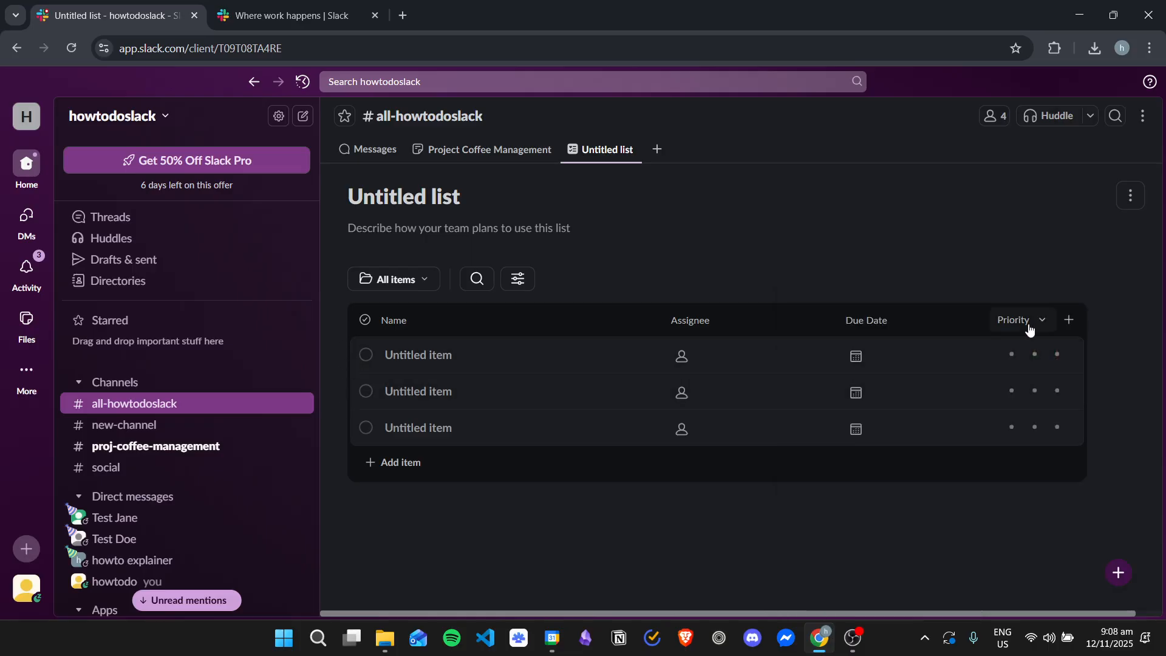
Move the Priority column between the Name and Assignee columns.
left_click_drag(1023, 333, 636, 326)
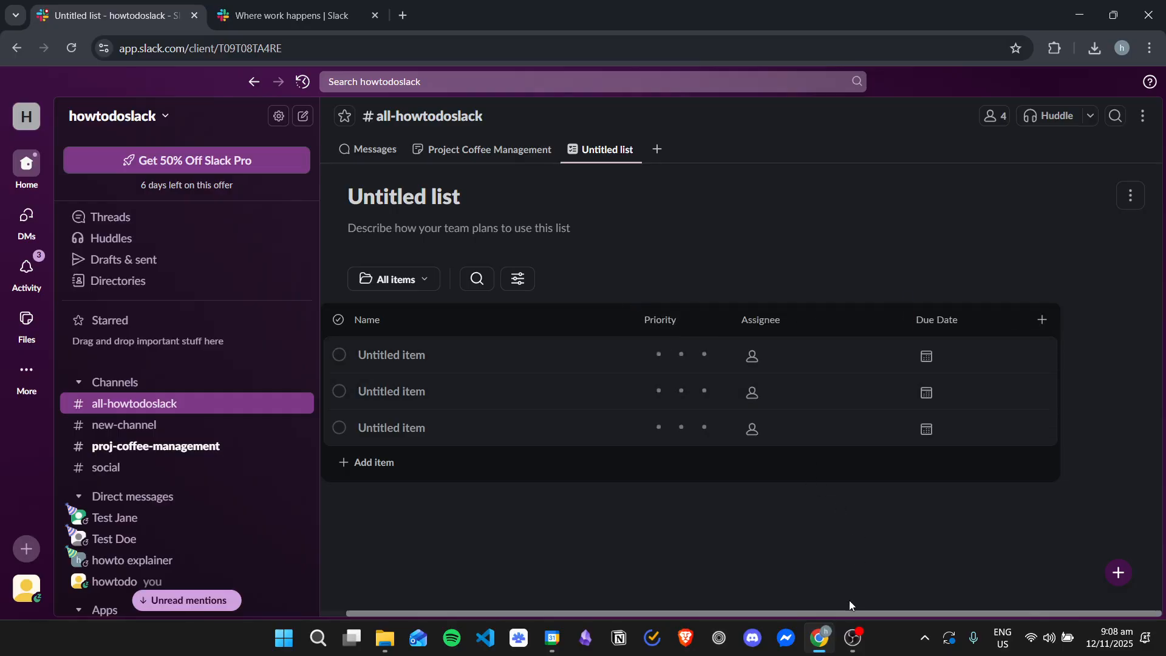
left_click_drag(851, 614, 734, 585)
Add a Text field named "Description" to the list.
left_click(1069, 322)
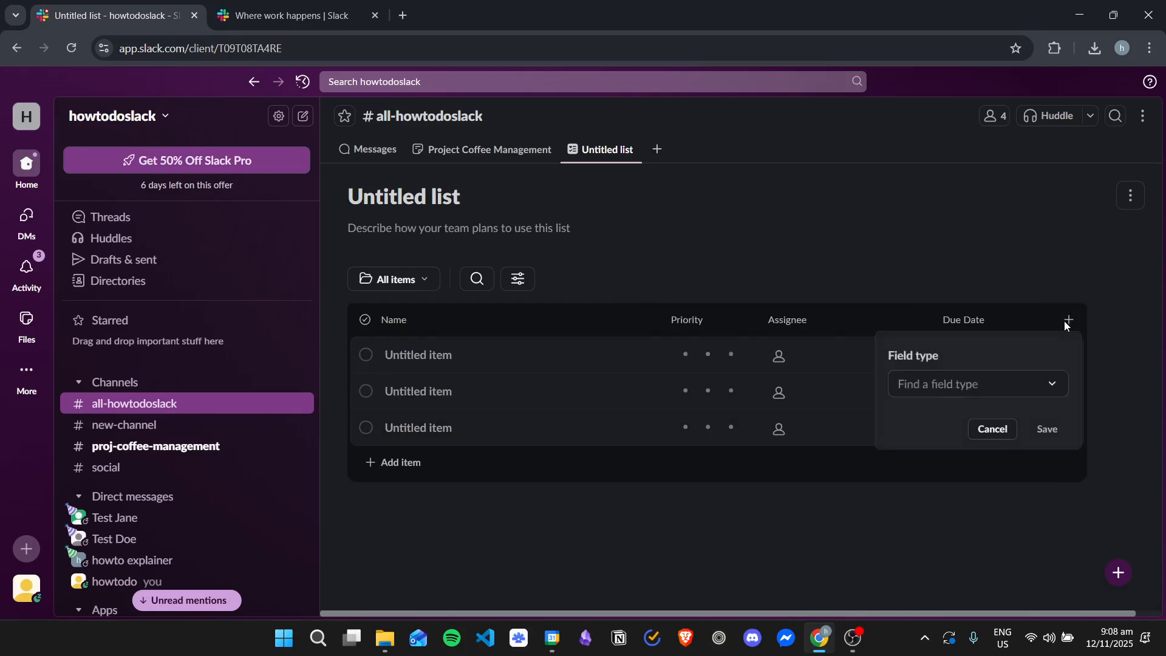
left_click(1015, 387)
left_click(952, 416)
type("Description")
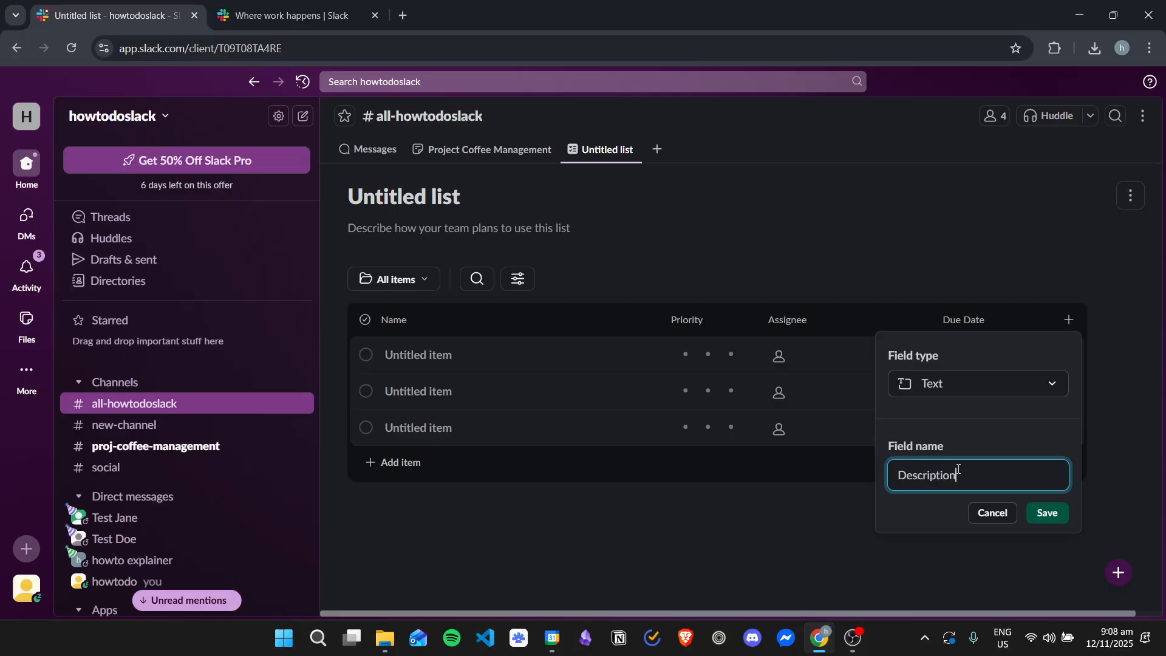
left_click(1046, 513)
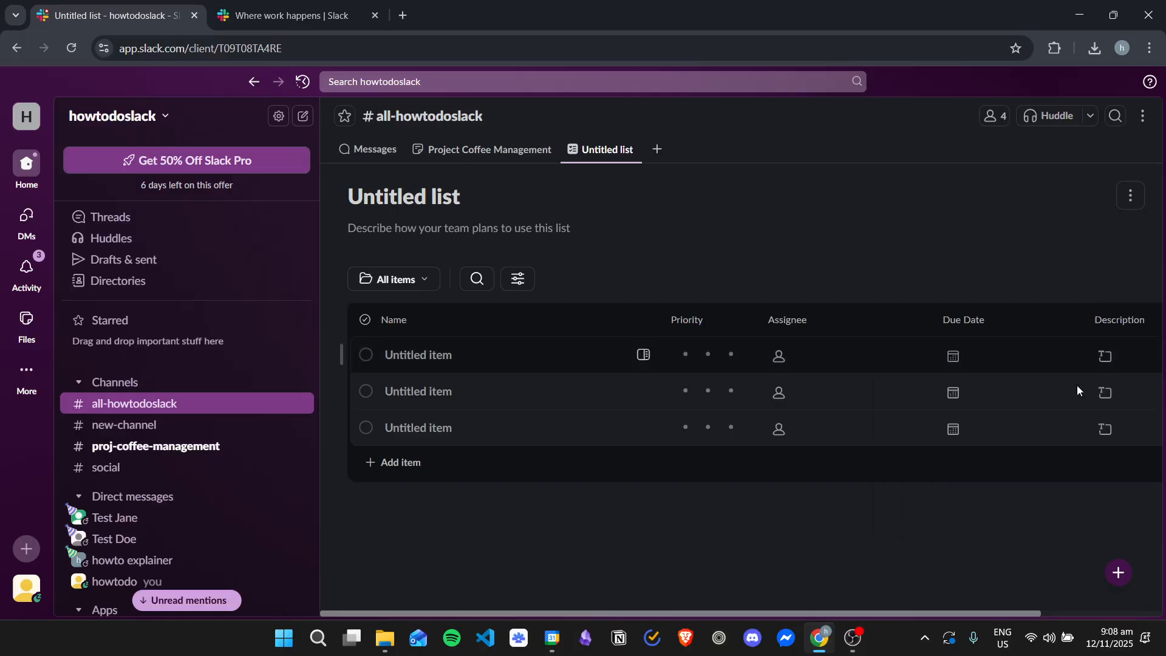
Review the field types available for another list column, without adding one.
left_click_drag(959, 610, 1110, 588)
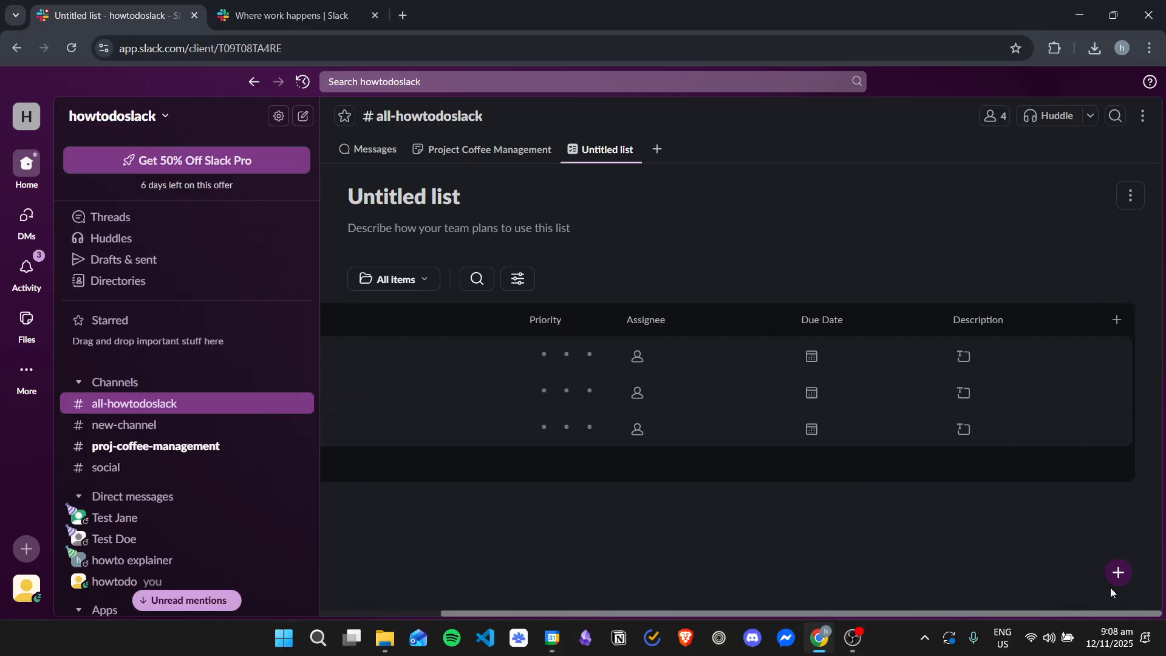
left_click(1123, 324)
left_click(1064, 383)
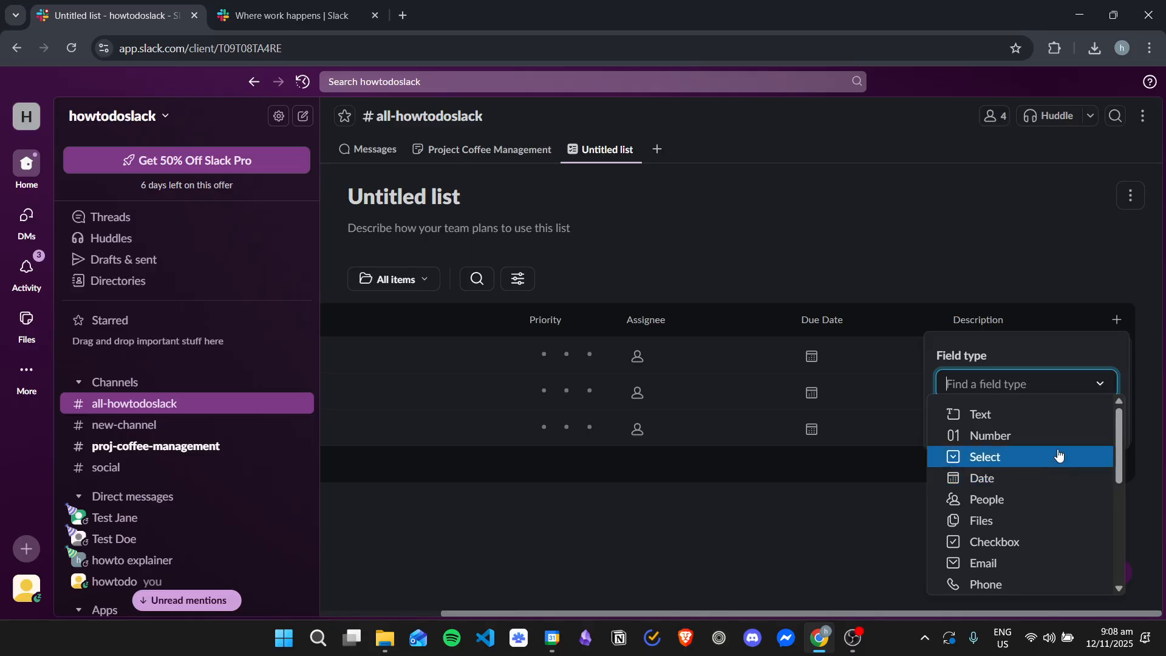
scroll(1058, 456, "down", 2)
scroll(1032, 492, "down", 1)
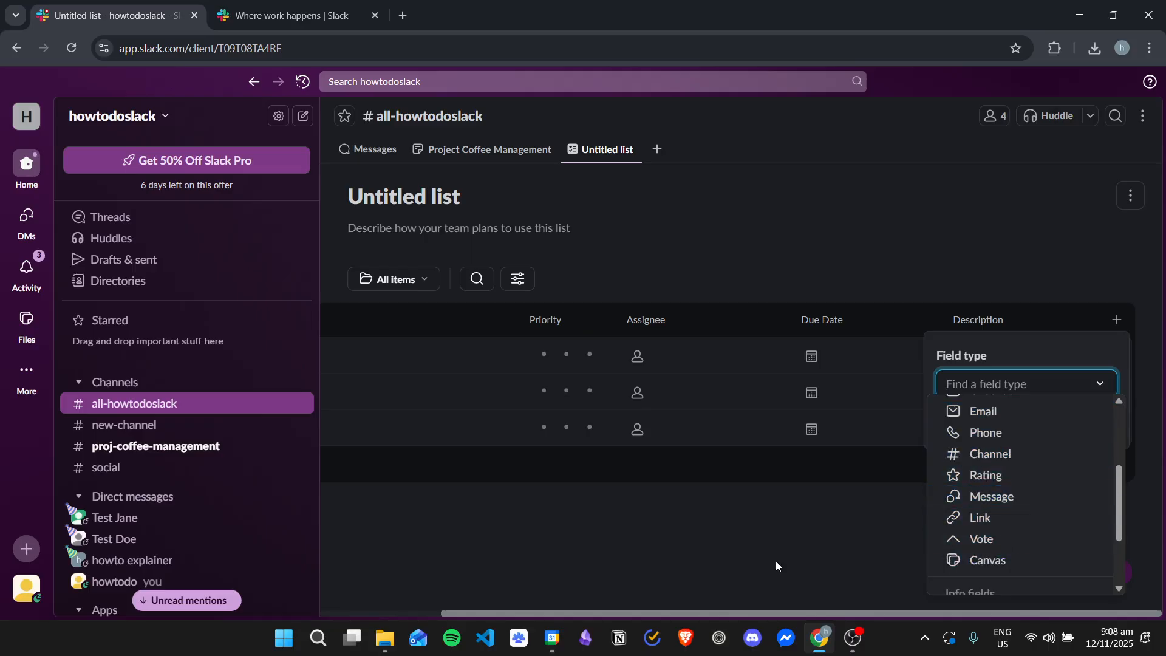
left_click(821, 504)
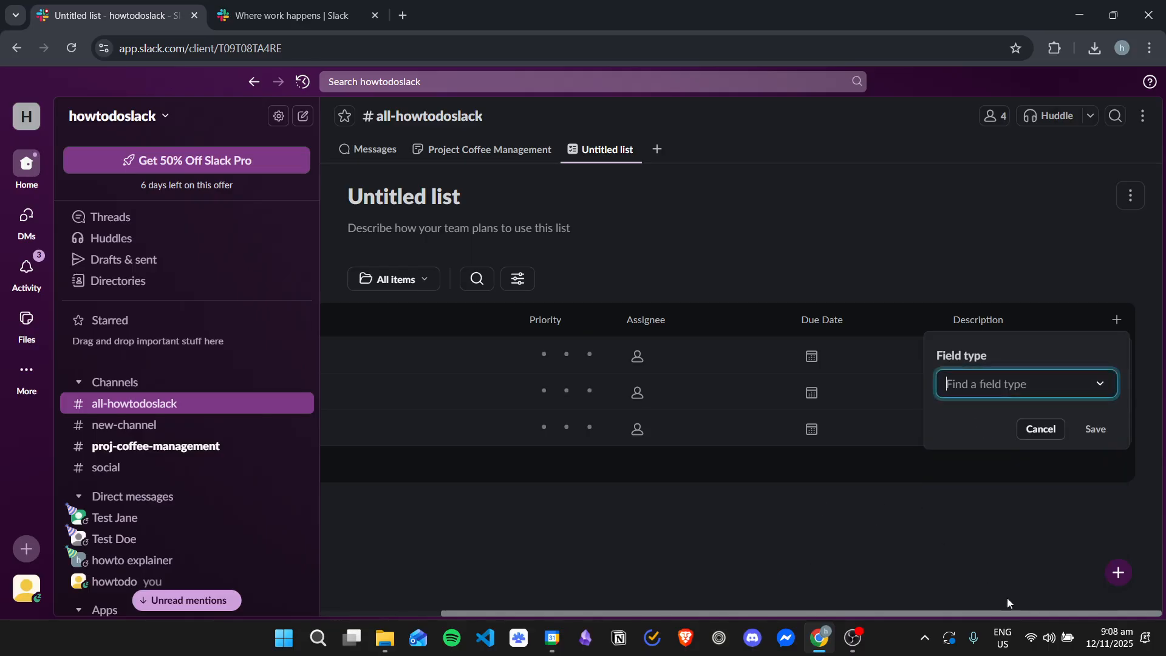
left_click(925, 534)
left_click_drag(990, 615, 749, 606)
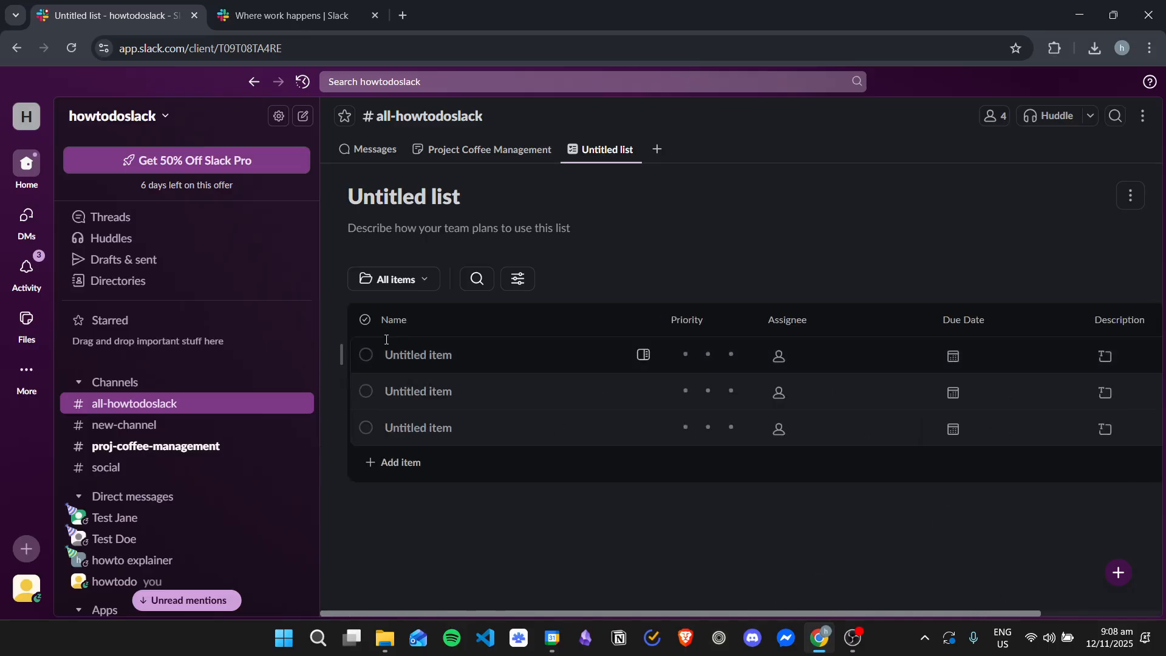
Name the first three list items "Task 1", "Task 2" and "Task 3".
left_click(447, 352)
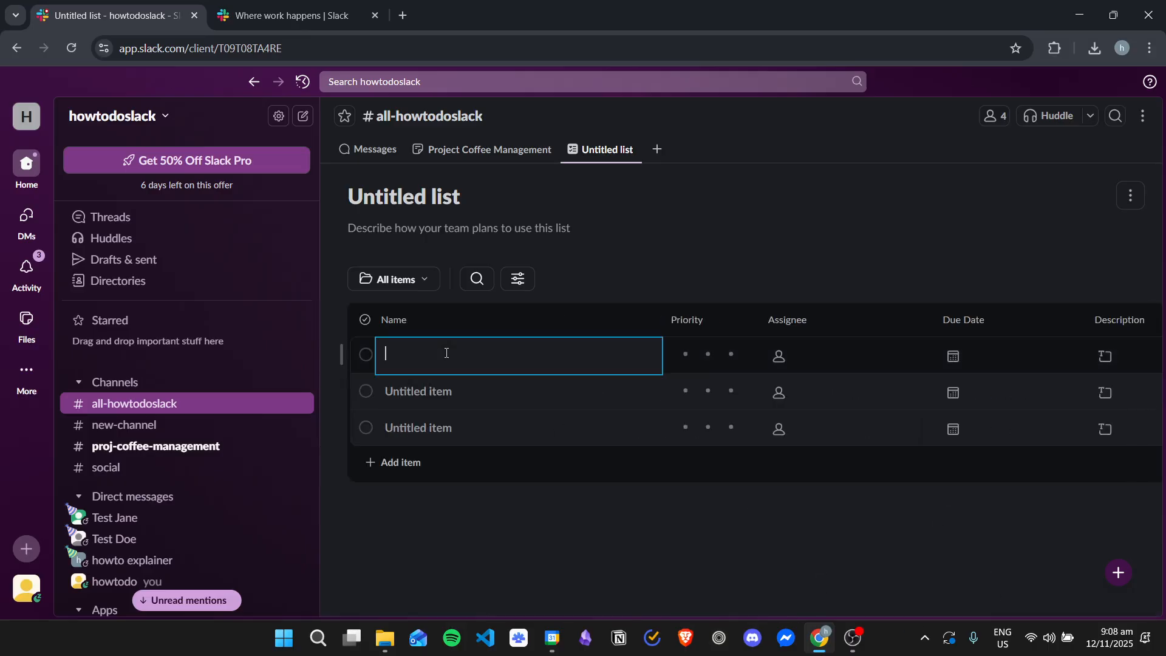
key("Return")
type("Task 2")
key("Return")
type("Task")
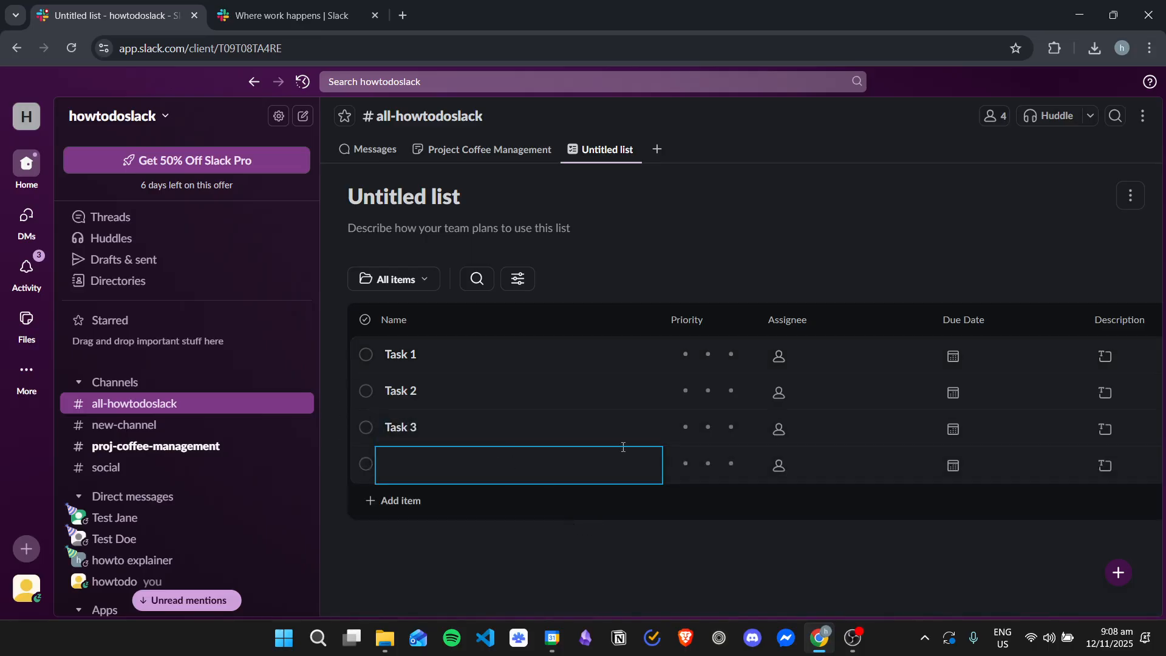
Rate the priority of Task 1 with one exclamation mark, Task 2 with two and Task 3 with three.
left_click(682, 359)
left_click(684, 357)
left_click(708, 396)
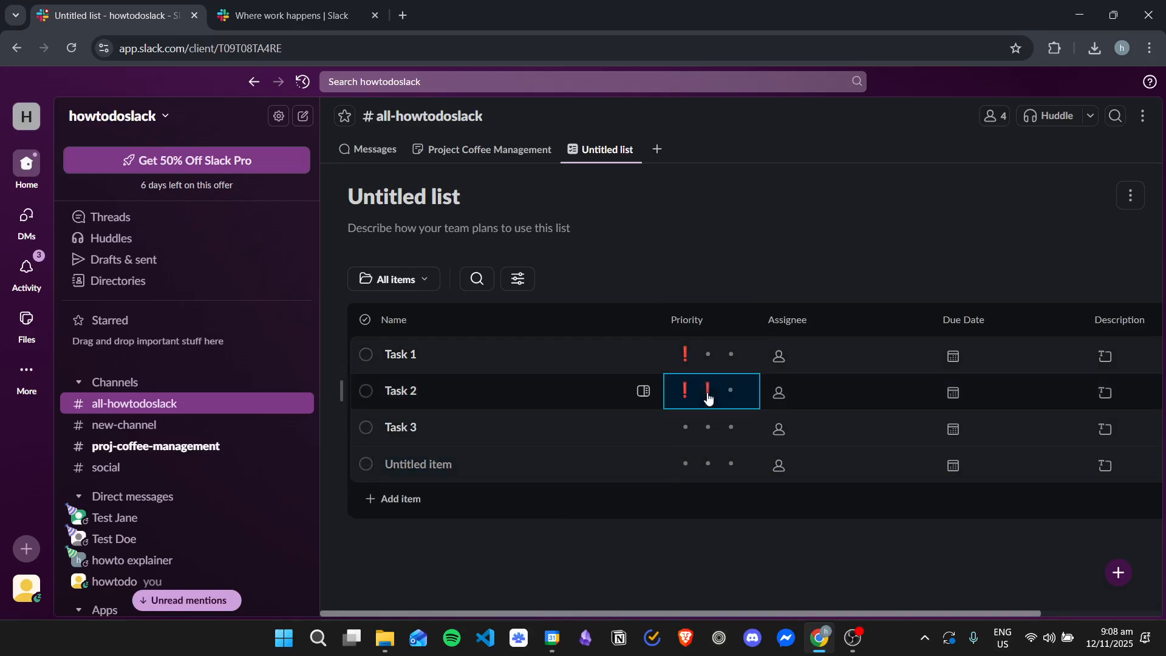
left_click(731, 428)
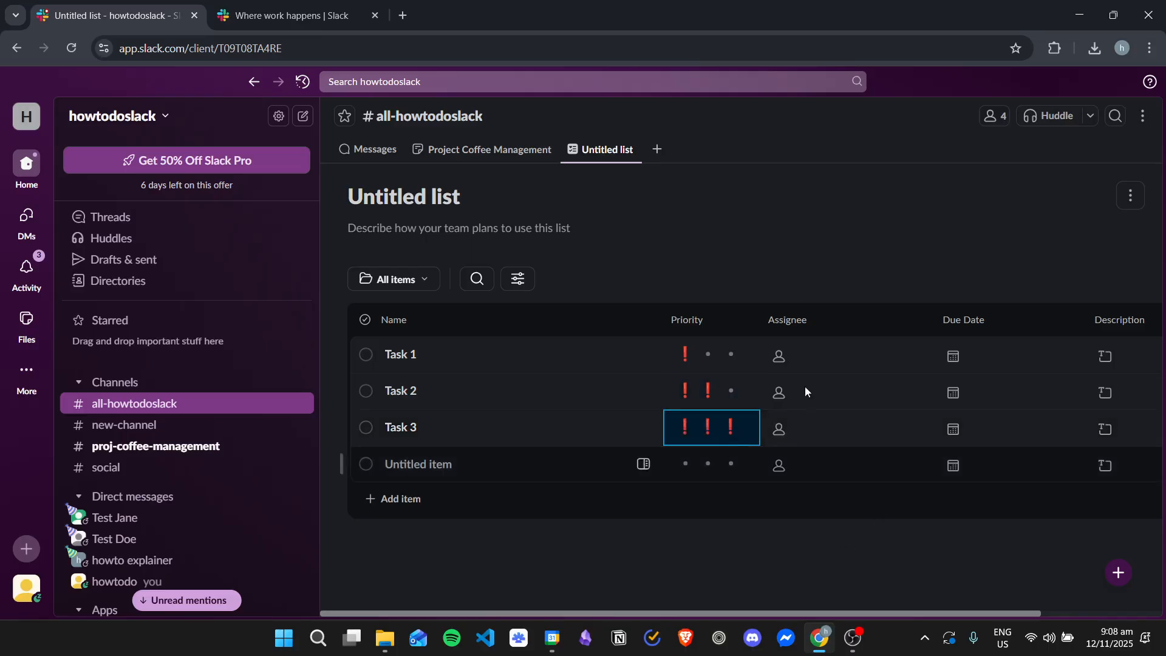
Assign Task 1 to the Design member, Task 2 to the Marketing member and Task 3 to the Engineering member.
left_click(778, 357)
left_click(841, 414)
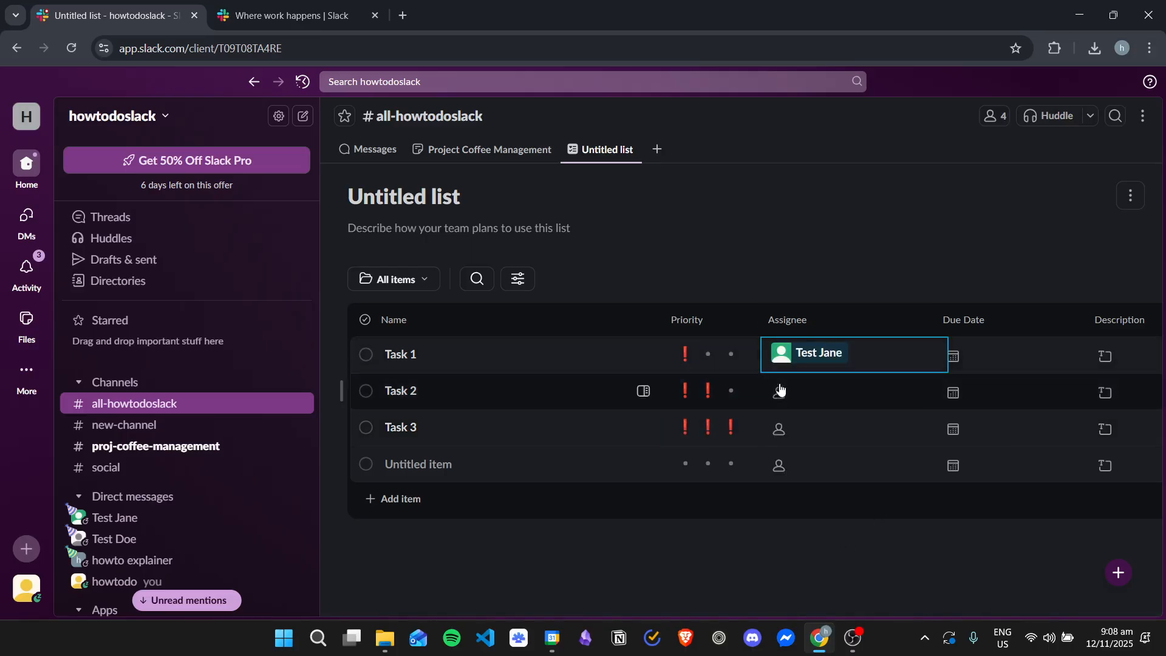
left_click(777, 392)
left_click(810, 472)
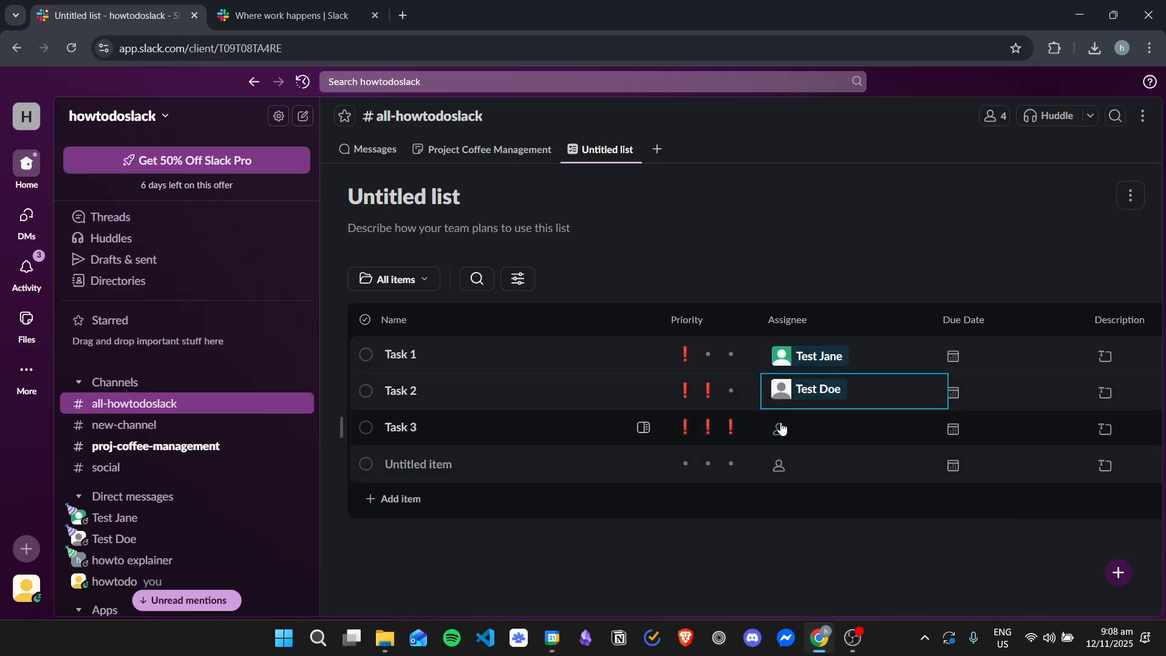
left_click(779, 429)
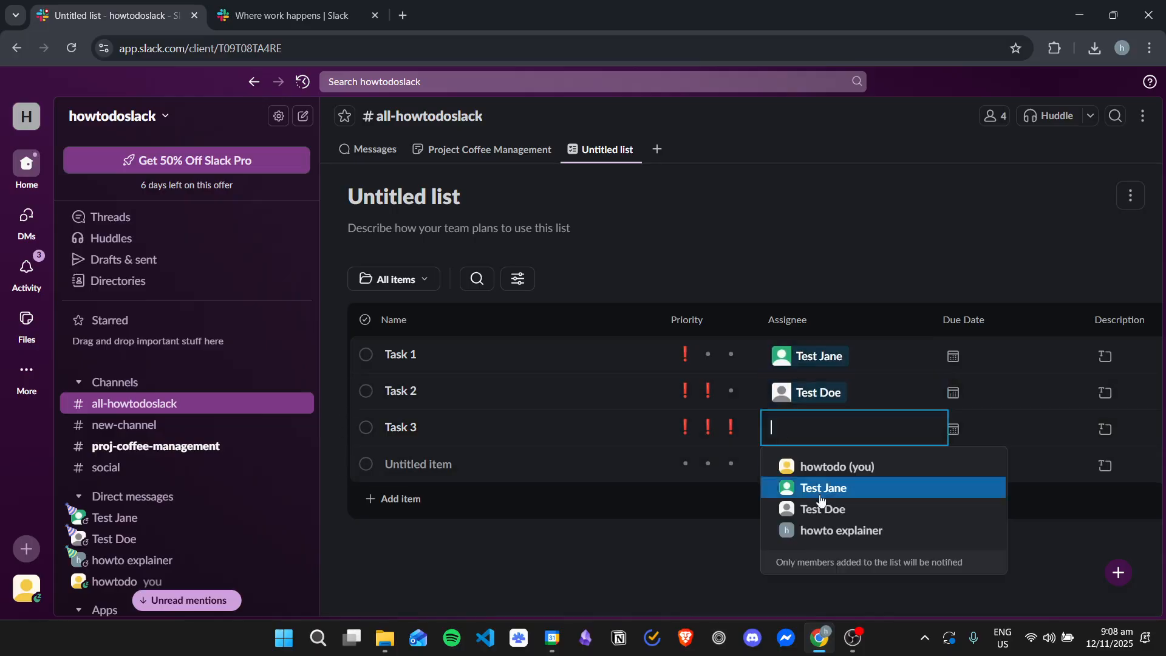
left_click(839, 531)
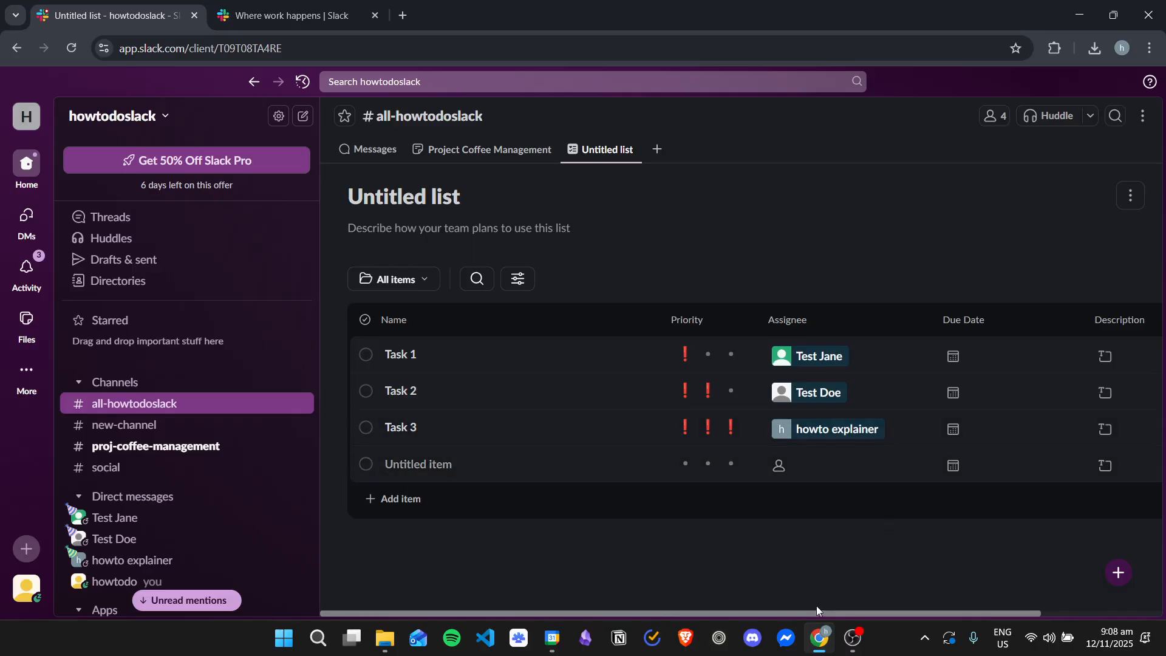
Set the due dates to 11/18/2025 for Task 1, 11/19/2025 for Task 2 and 11/20/2025 for Task 3.
left_click_drag(816, 610, 905, 610)
left_click(858, 356)
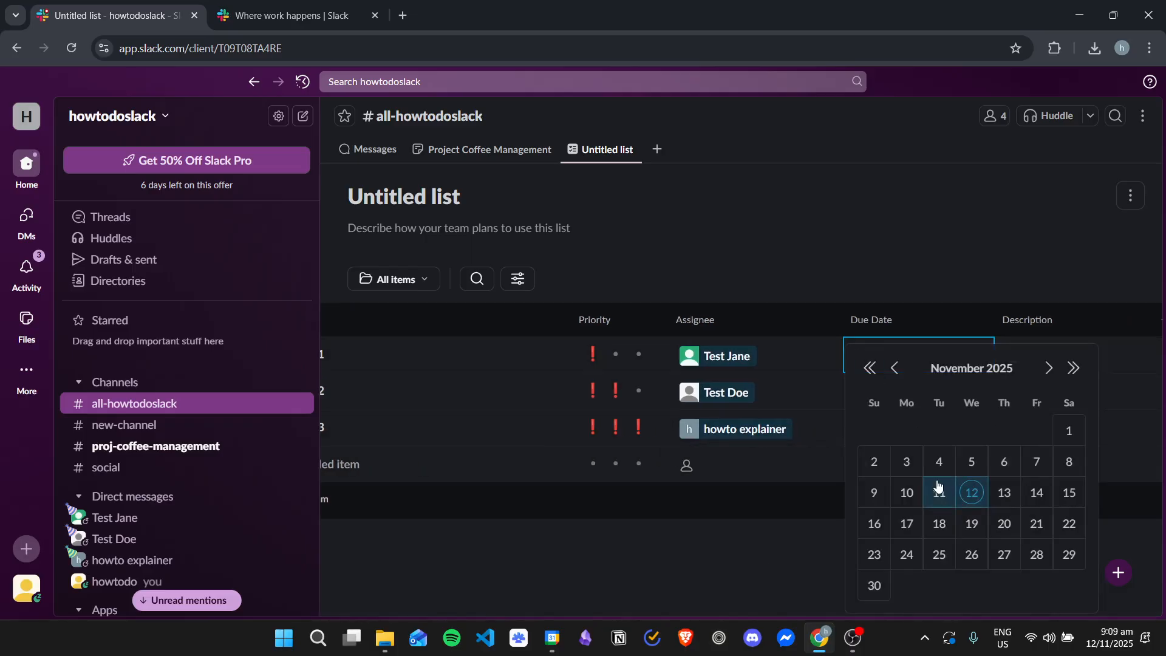
left_click(938, 523)
left_click(861, 392)
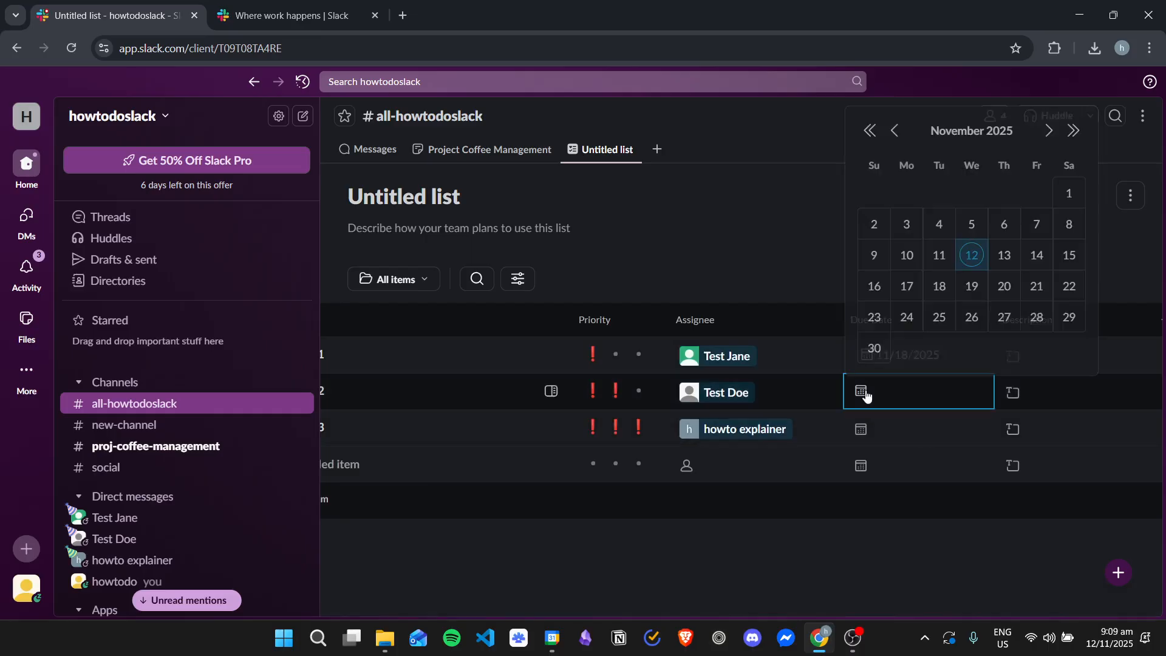
left_click(973, 291)
left_click(861, 429)
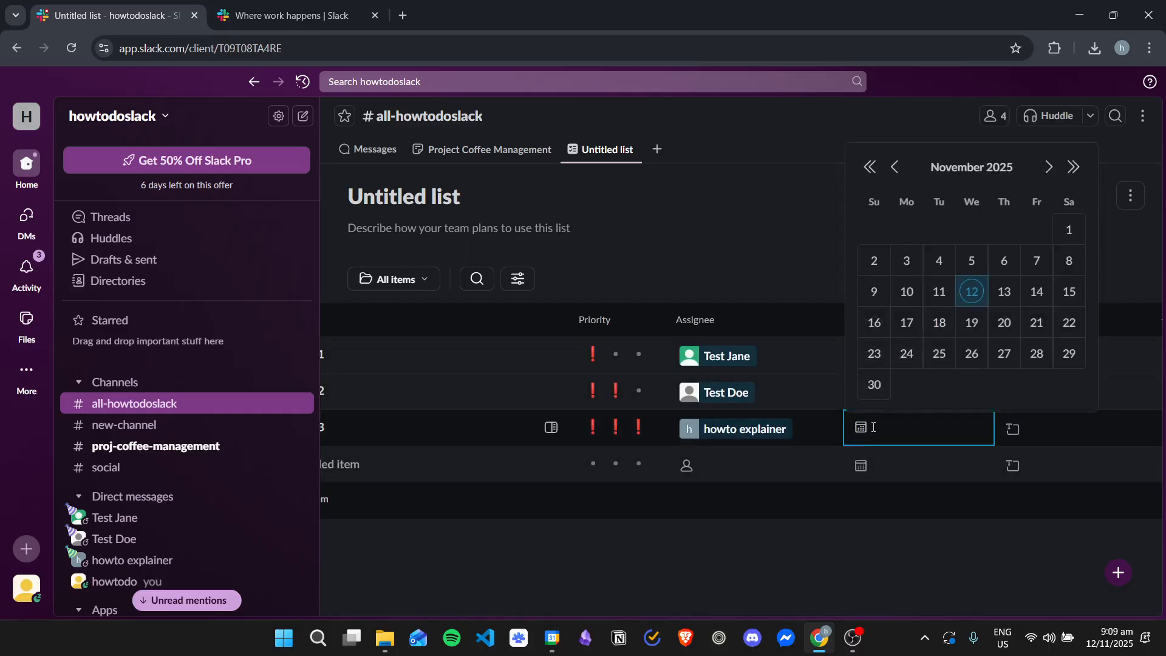
left_click(1007, 323)
Describe Task 1 as "Email Client", Task 2 as "Do the project" and Task 3 as "Finalize Project".
left_click_drag(937, 608, 983, 608)
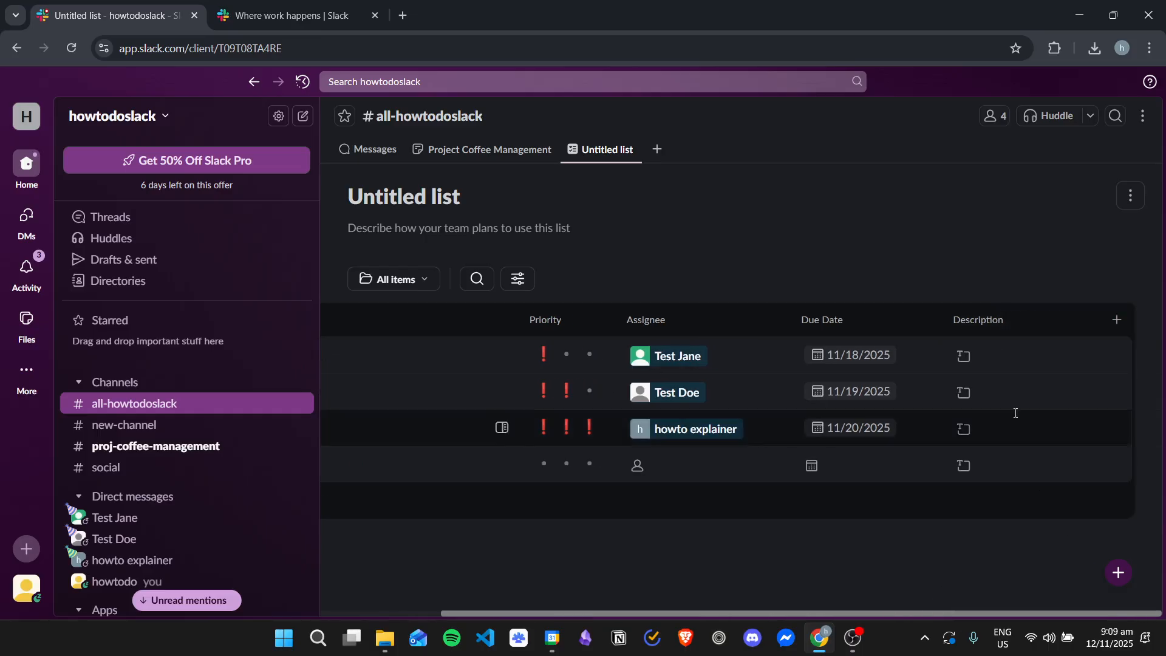
left_click(1023, 352)
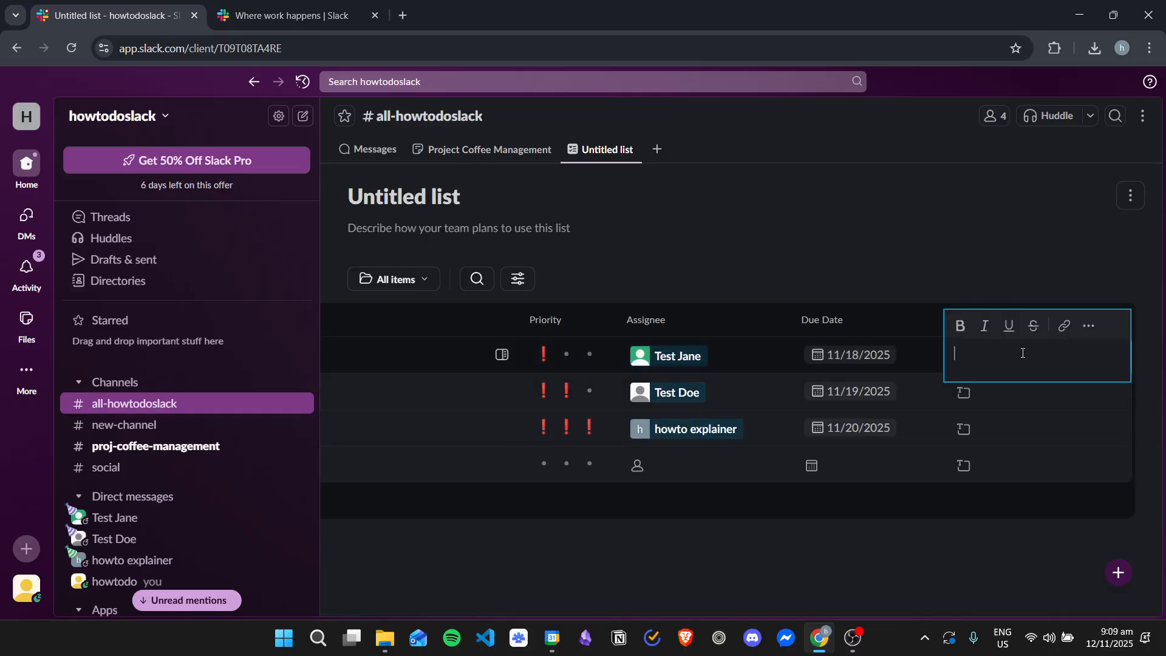
type("Email Client")
left_click(989, 392)
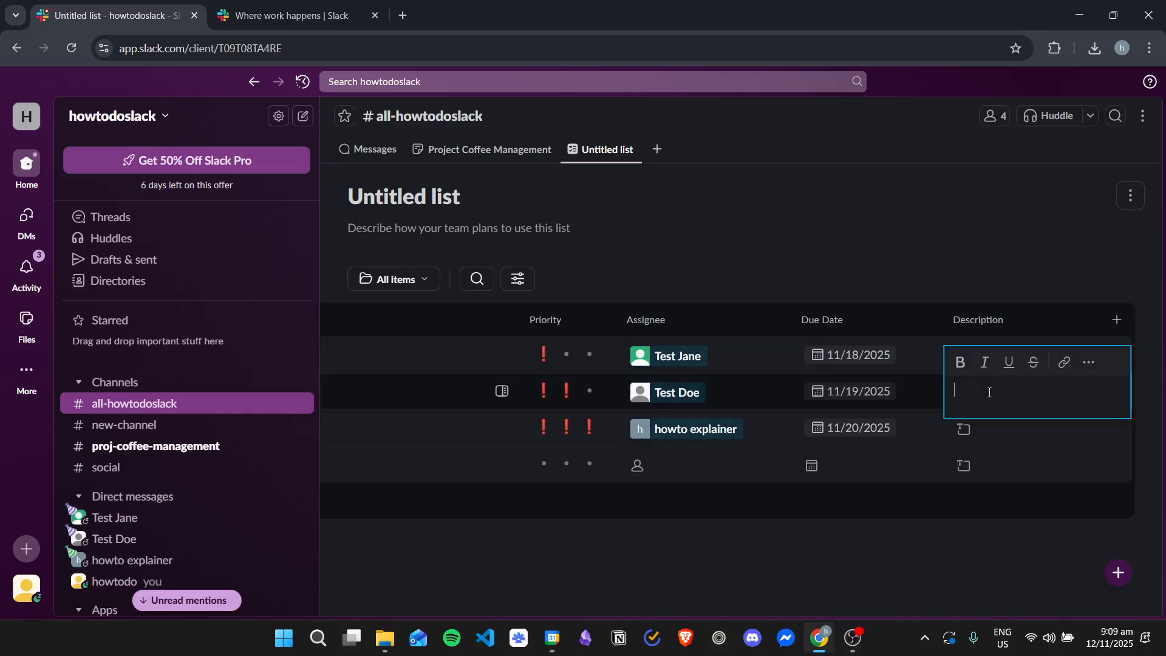
type("Do the project")
key("Return")
type("Fin")
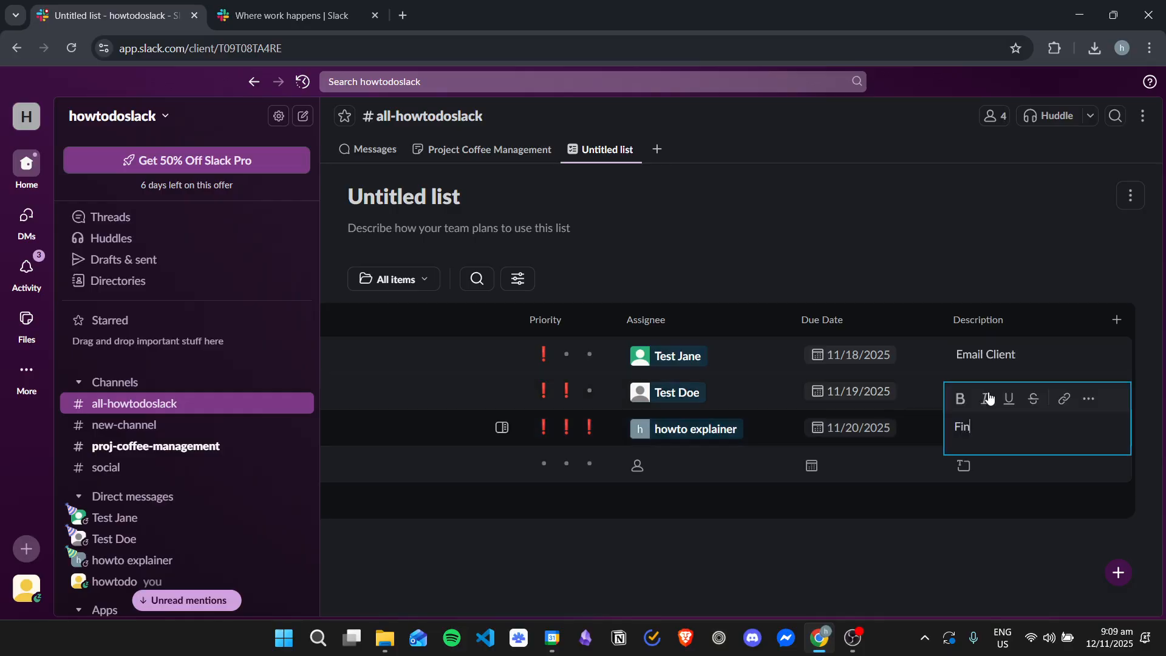
type("alize Project")
key("Return")
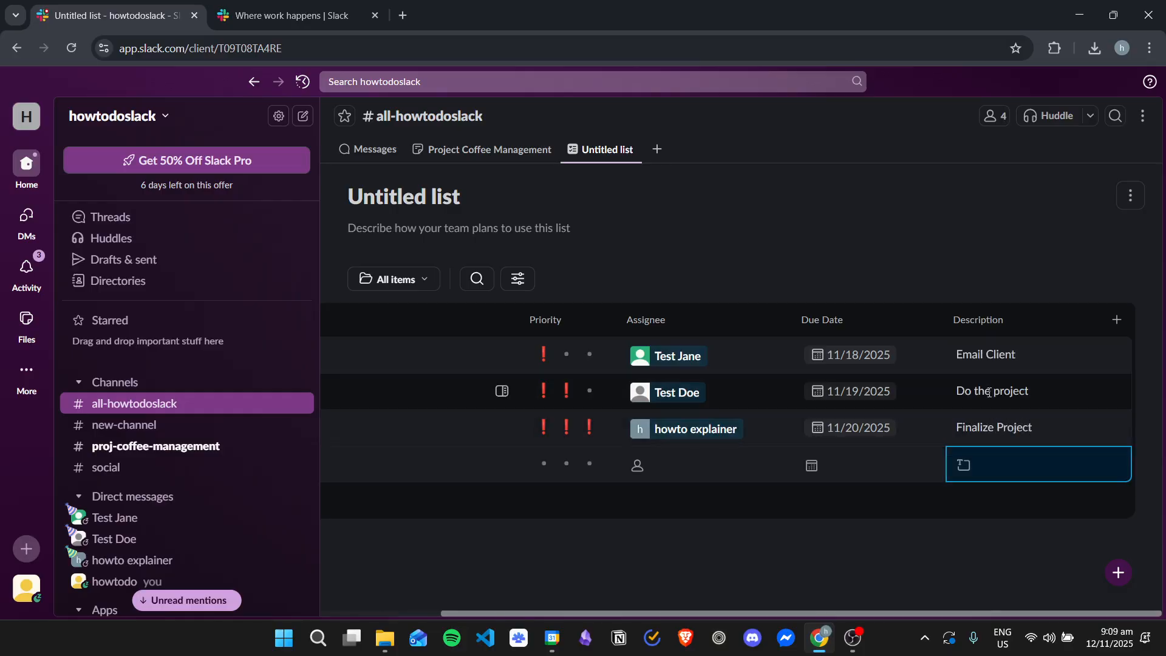
In Task 1's details, add three subtasks and name the first one "Get Number of Client".
left_click(867, 618)
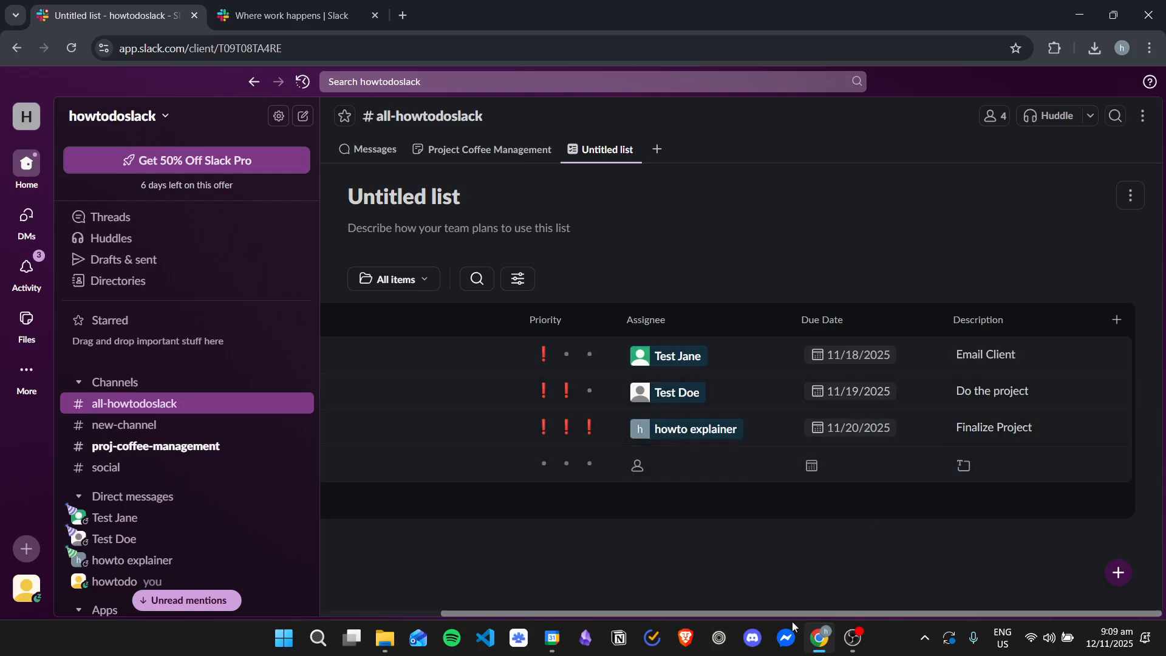
left_click_drag(775, 617, 621, 610)
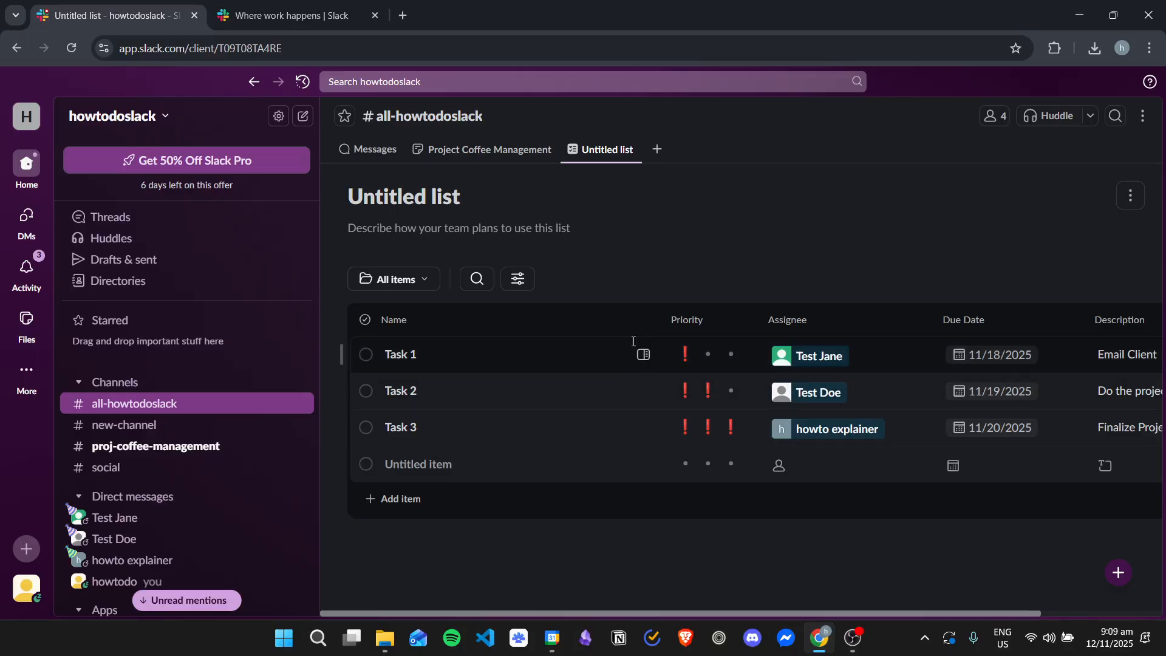
left_click(641, 355)
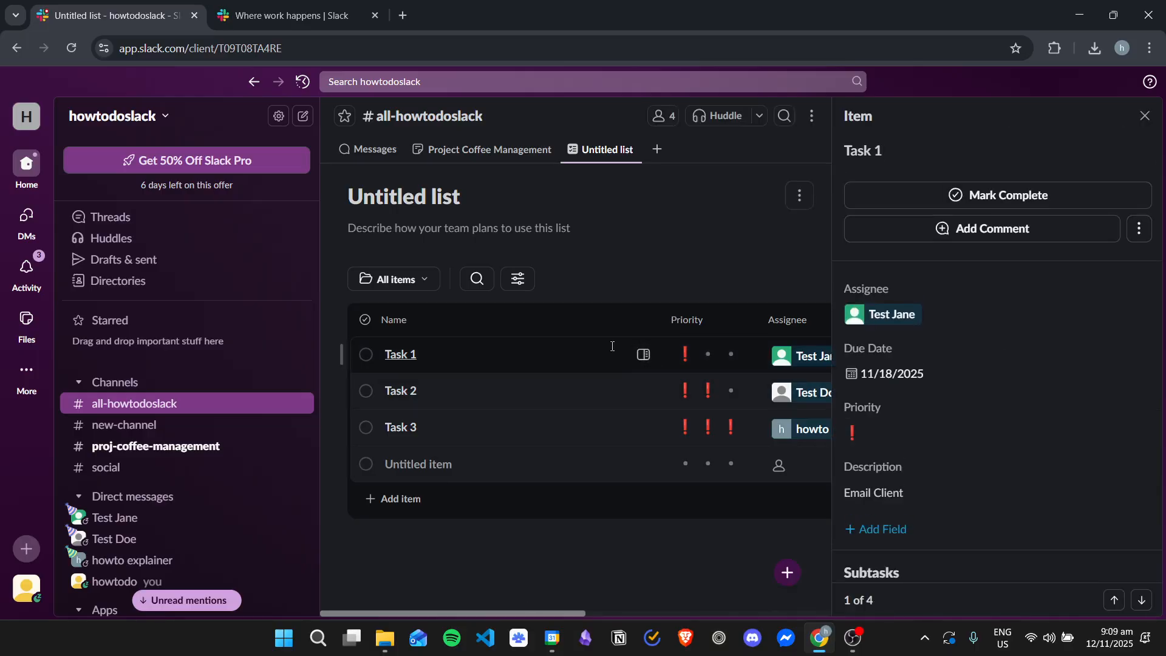
scroll(1013, 346, "down", 1)
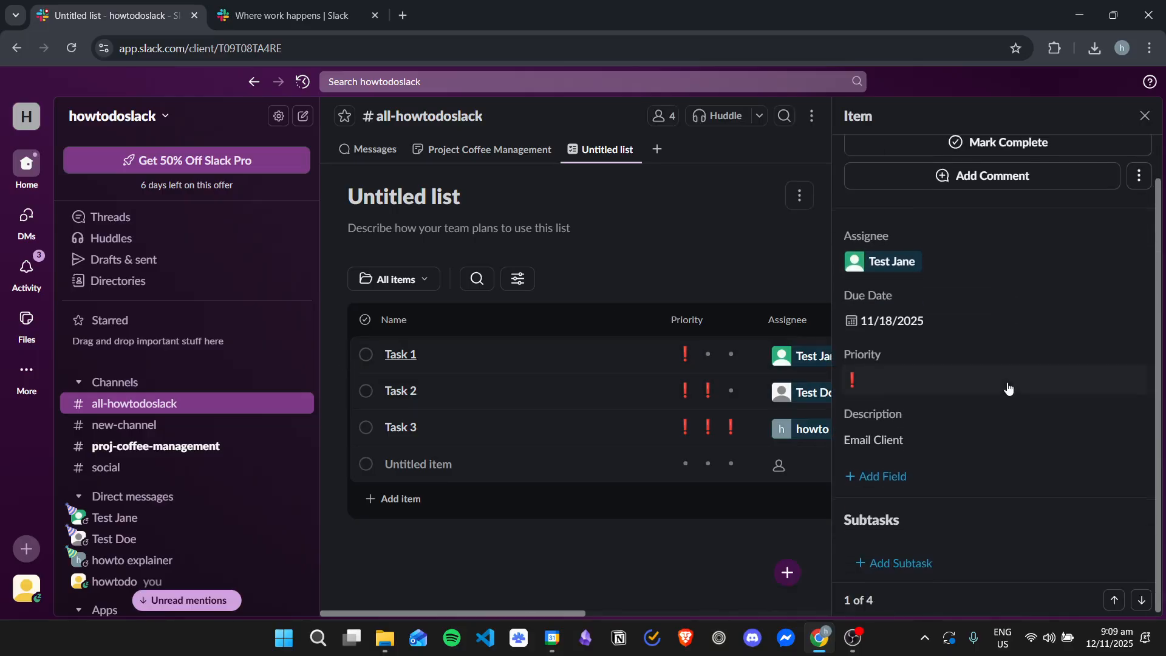
left_click(911, 560)
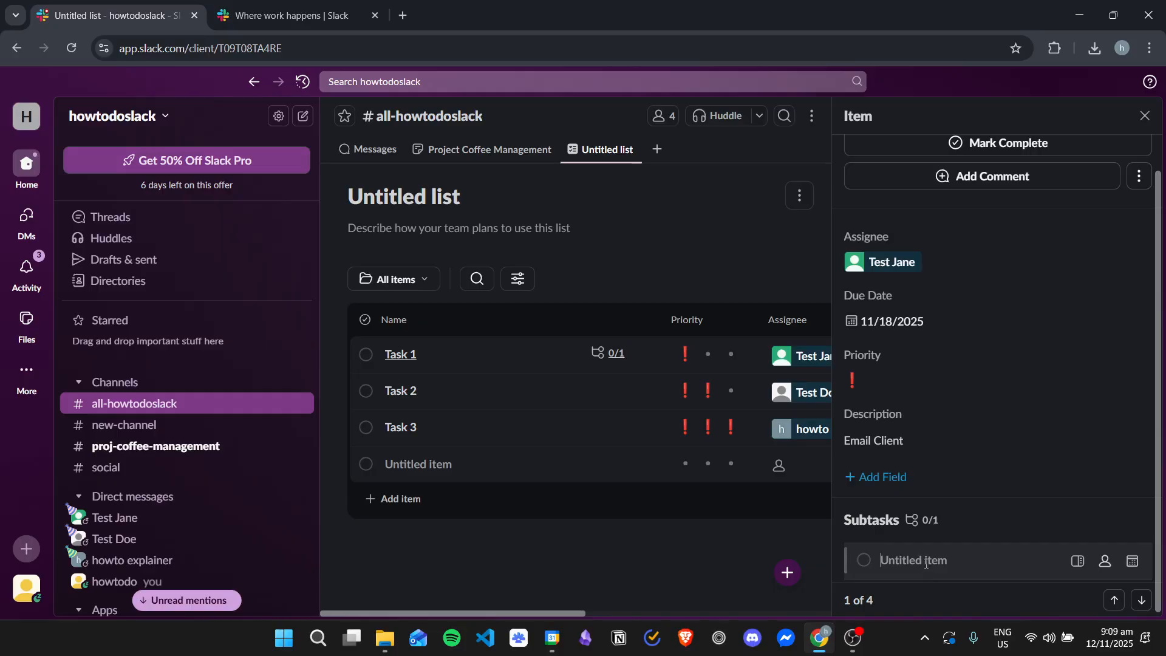
type("Get Number of ClientG")
key("Return")
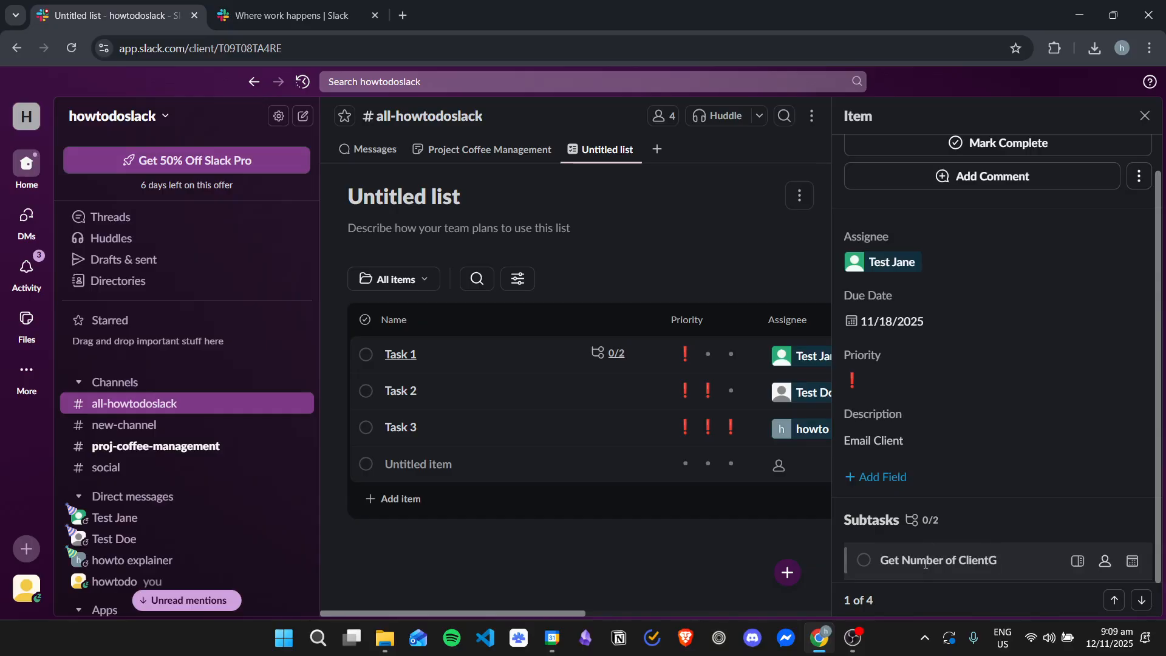
scroll(925, 564, "down", 2)
left_click(897, 561)
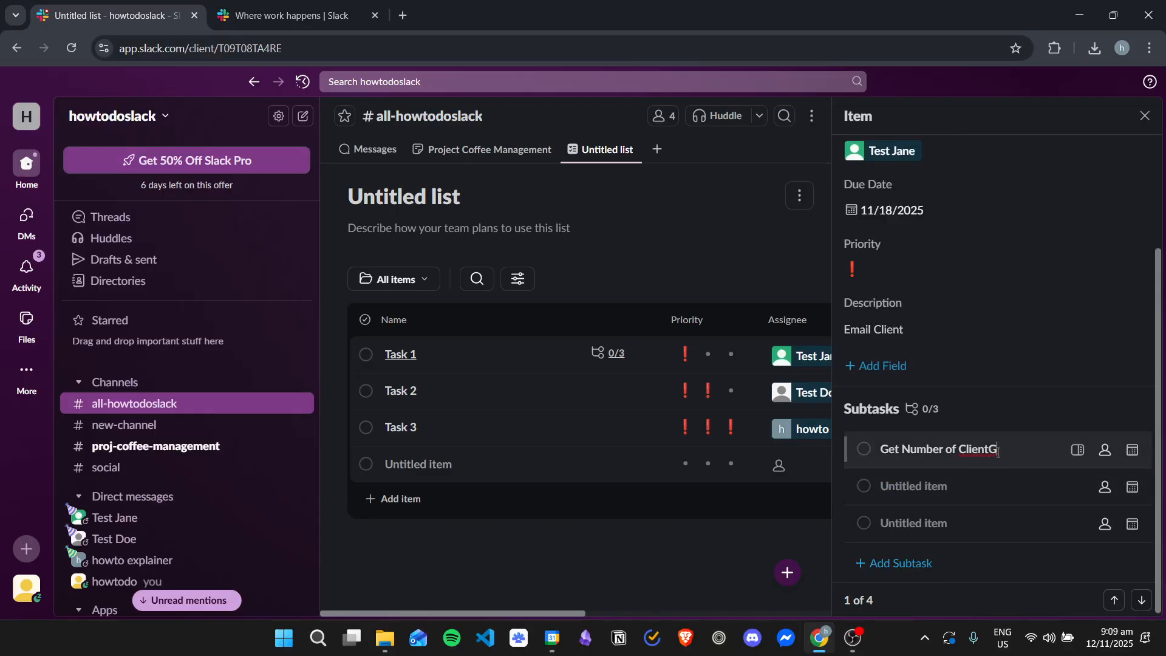
key("BackSpace")
Name Task 1's second and third subtasks "Get Email of Client" and "Satisfy Client", and close its details.
type("G")
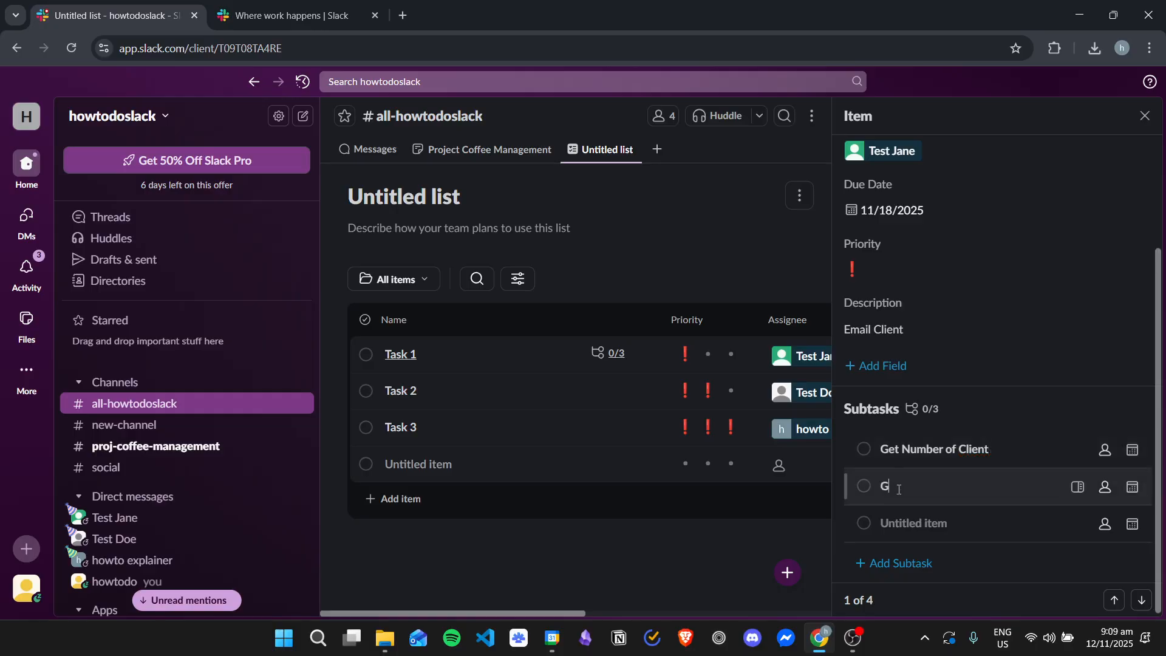
type("et Email of Client")
left_click(912, 513)
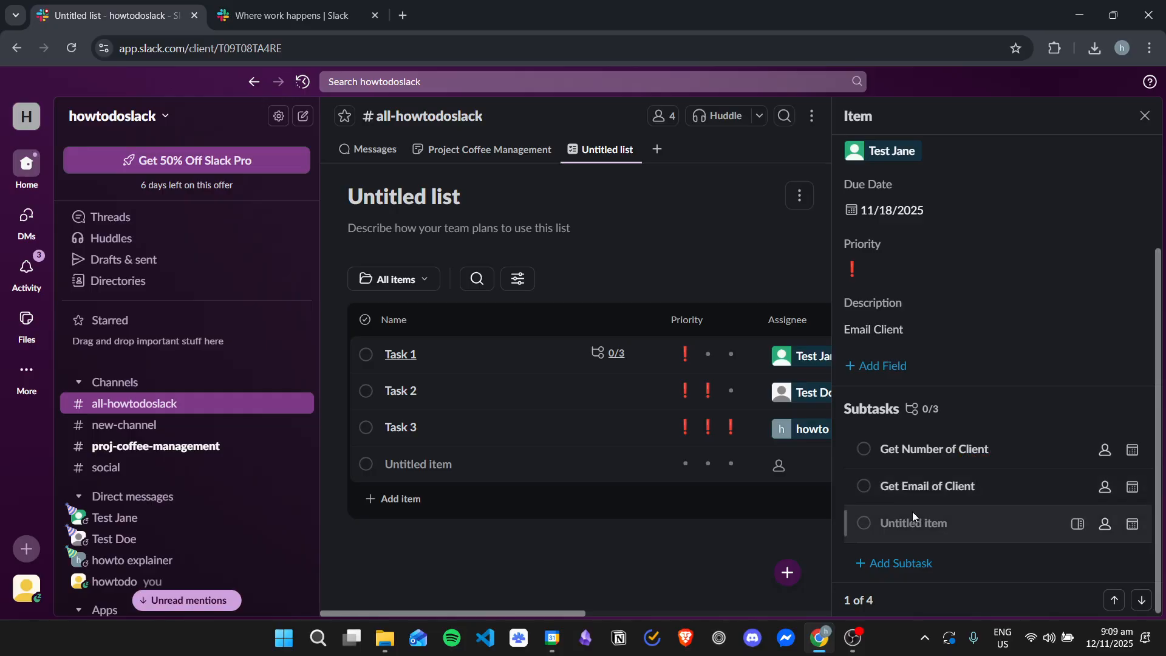
type("Satisfy Client")
left_click(754, 526)
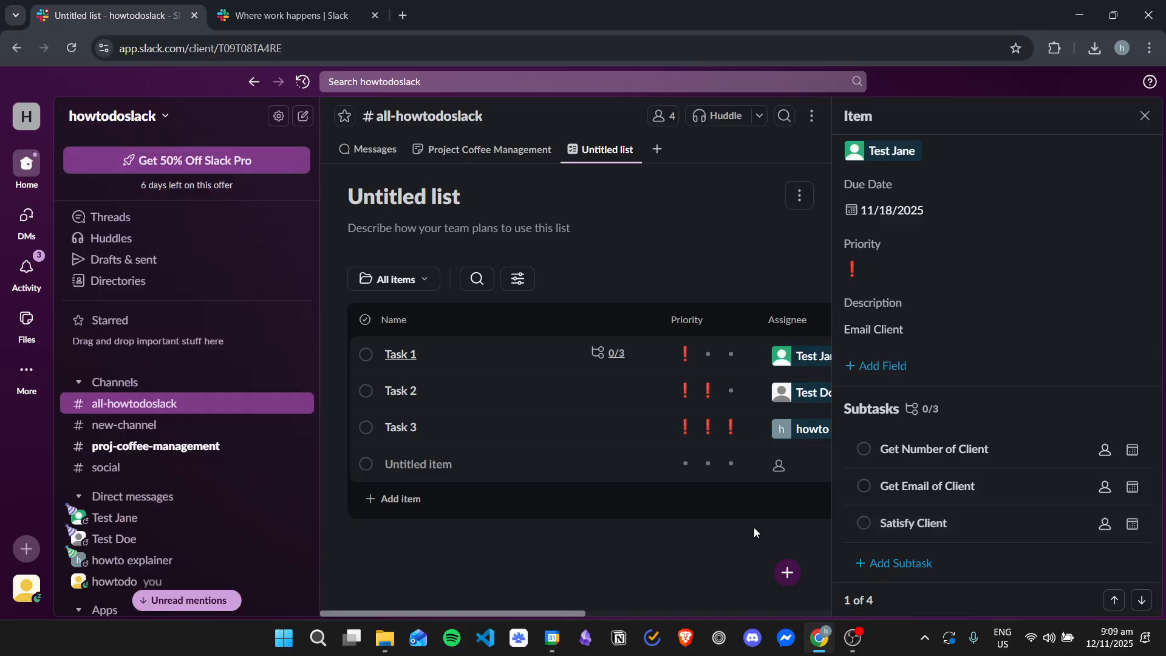
left_click(1151, 113)
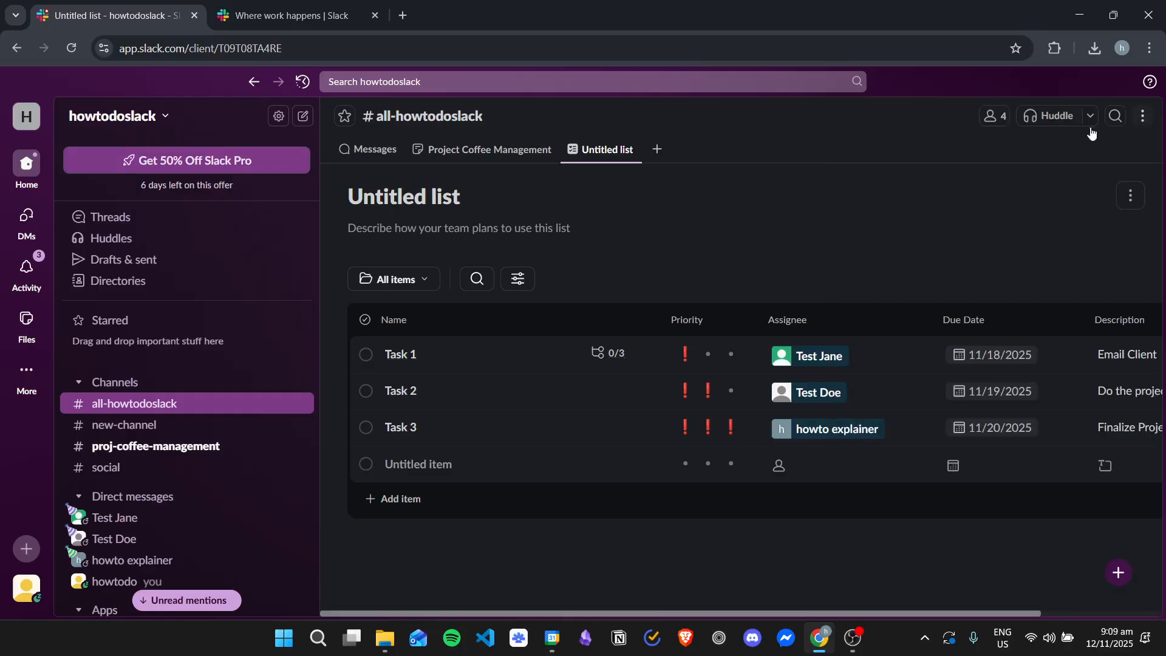
Post the comment "How is your task going?" in Task 1's thread and return to the full list.
left_click(612, 355)
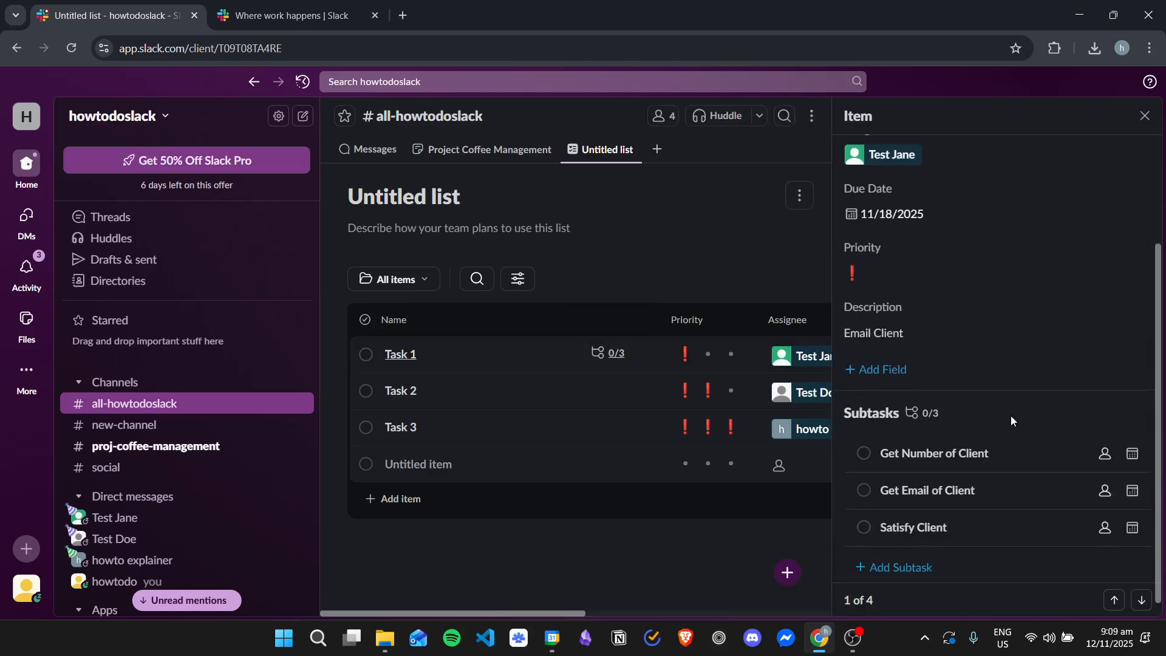
scroll(984, 486, "up", 3)
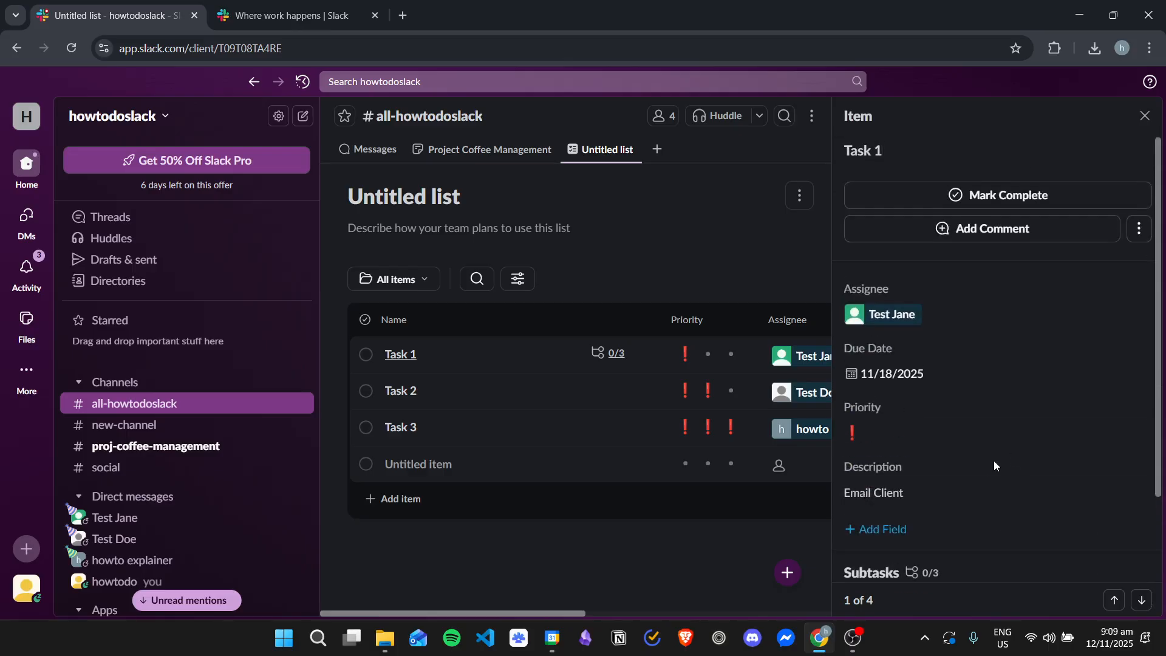
left_click(1031, 231)
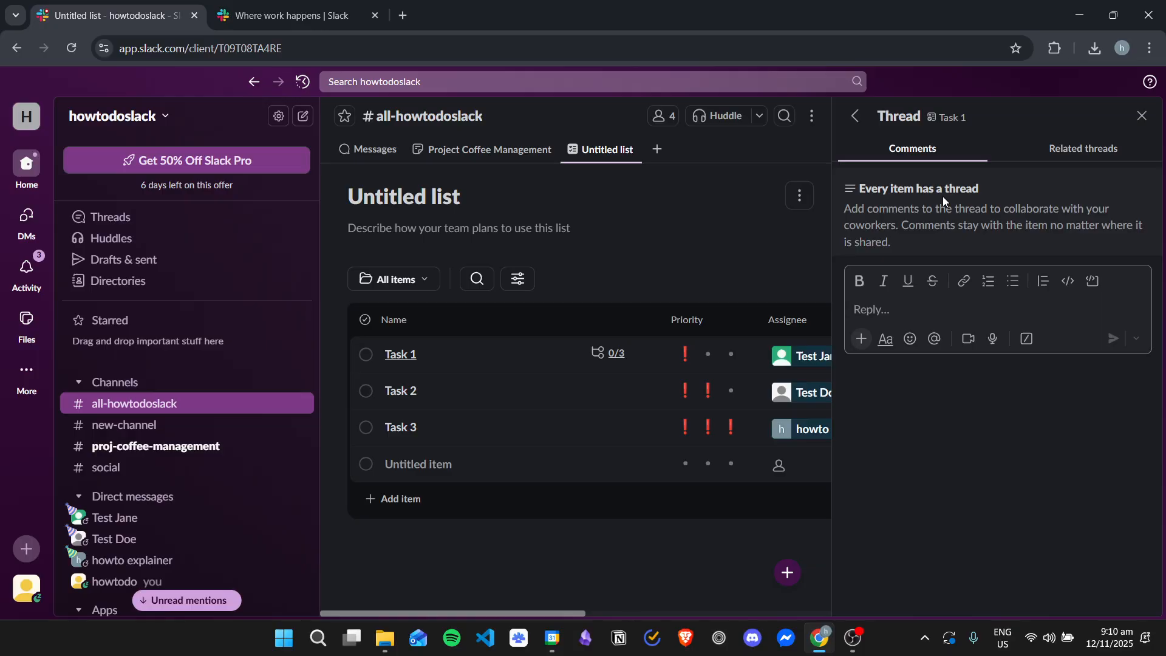
left_click(1021, 314)
type("How is your")
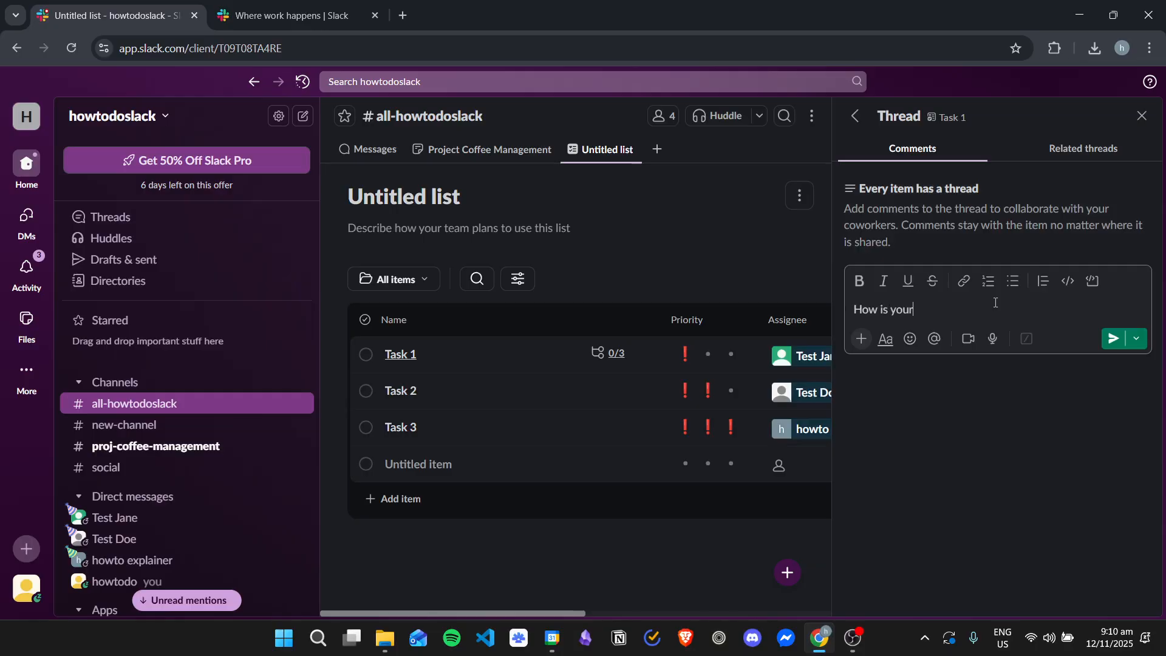
type(" task going?")
key("Return")
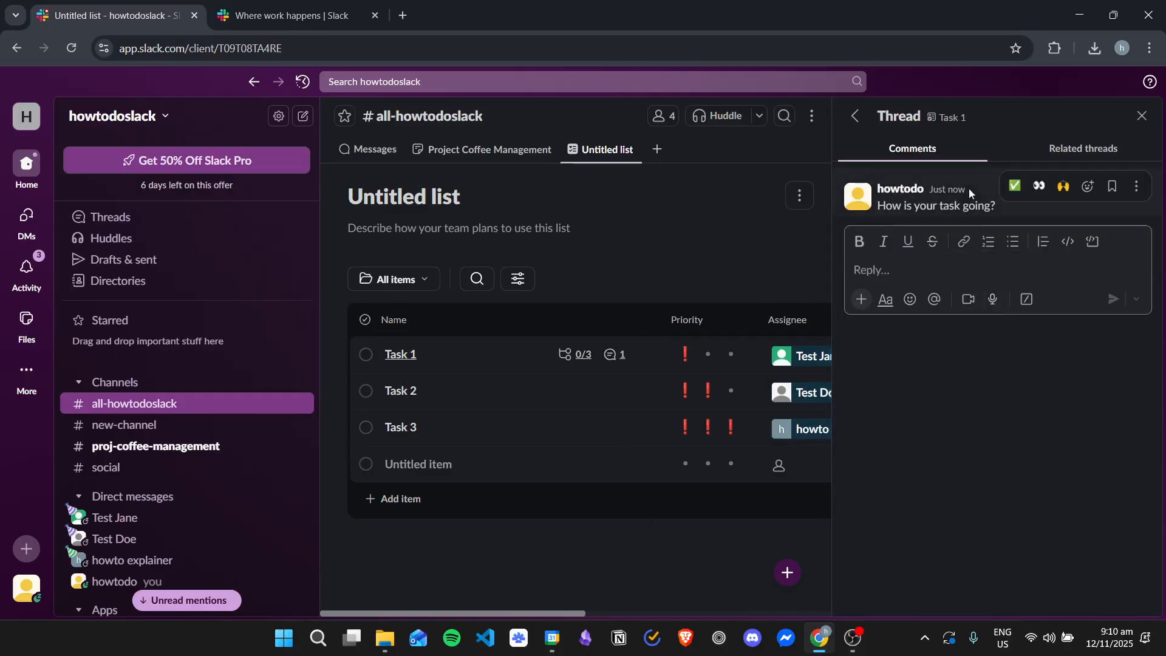
left_click(1141, 116)
left_click_drag(846, 610, 746, 607)
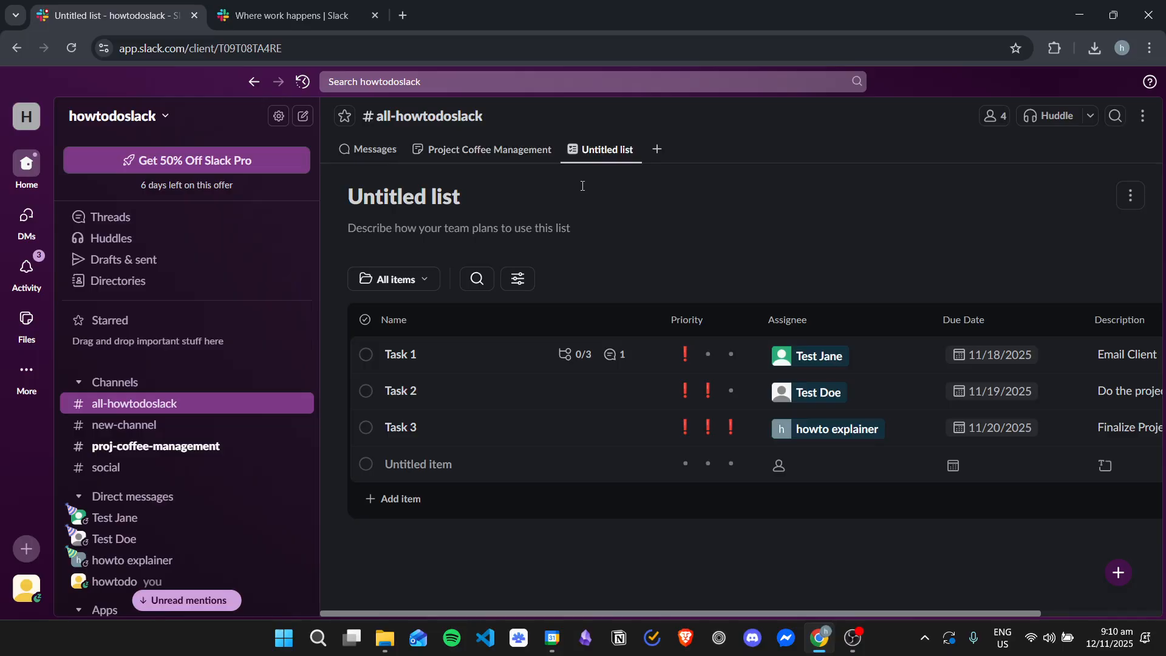
Look through the channel's messages, the Project Coffee Management canvas and the task list.
left_click(367, 157)
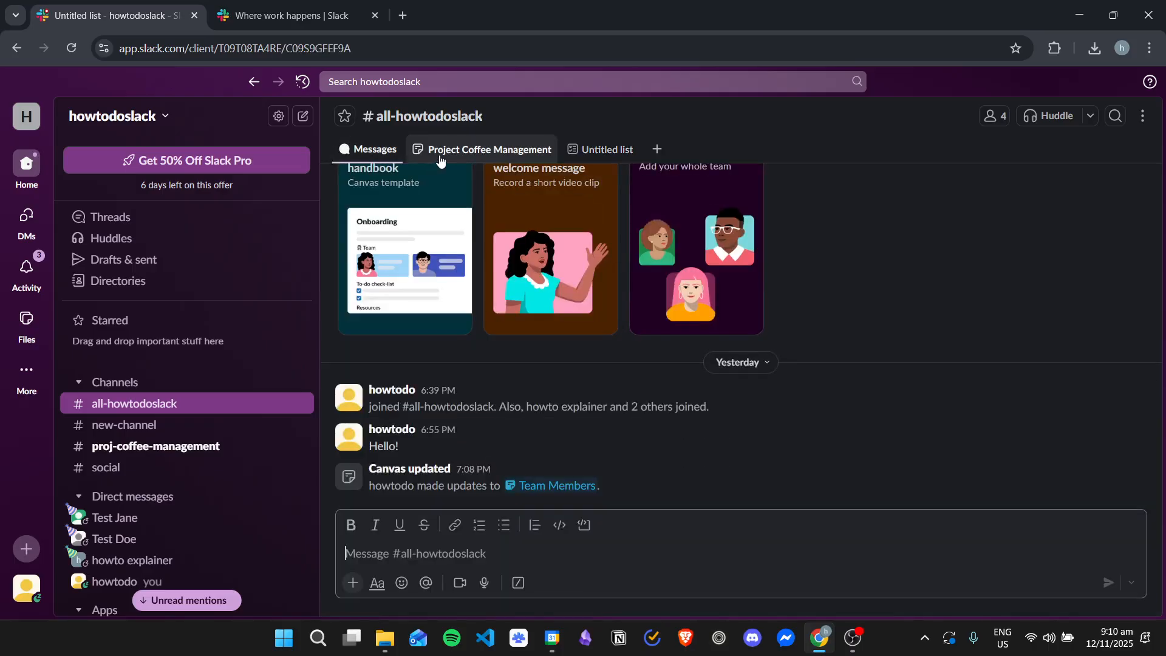
left_click(482, 149)
left_click(593, 146)
left_click(471, 153)
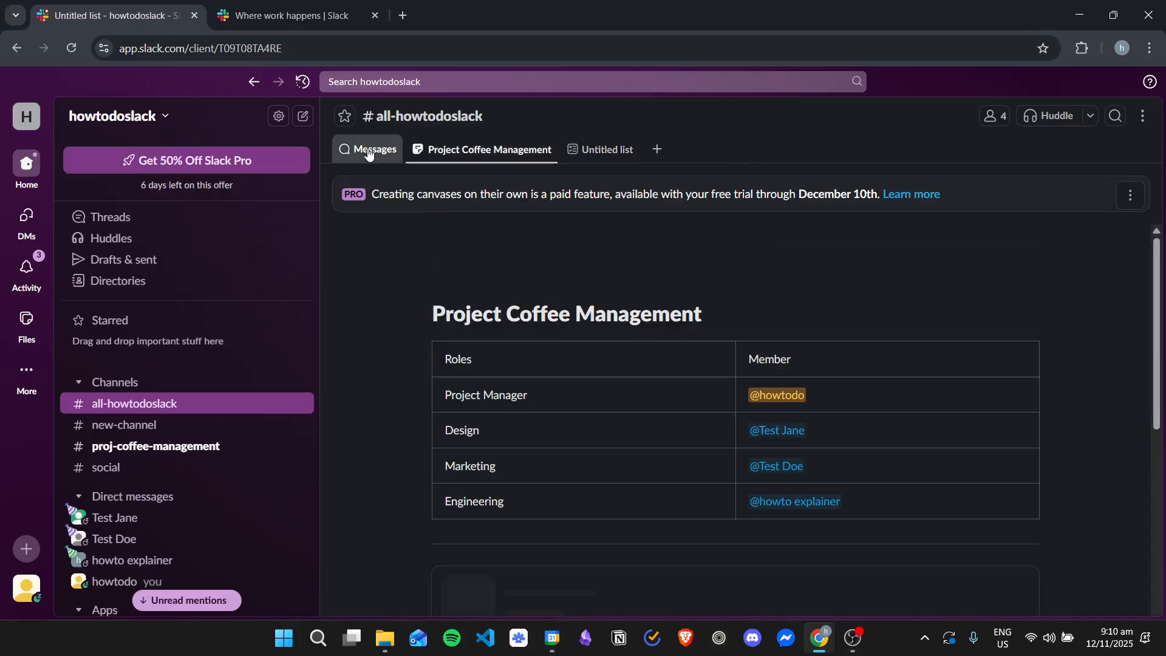
left_click(368, 154)
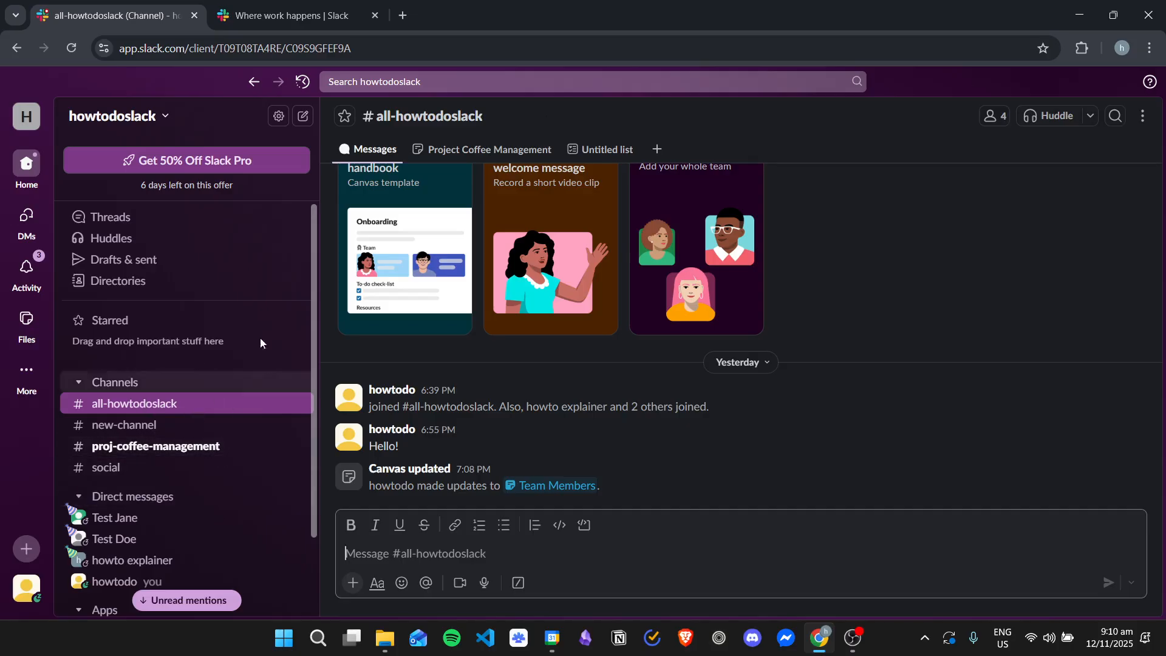
left_click(418, 151)
Replace the title of the channel's task list with "Project todo".
left_click(606, 152)
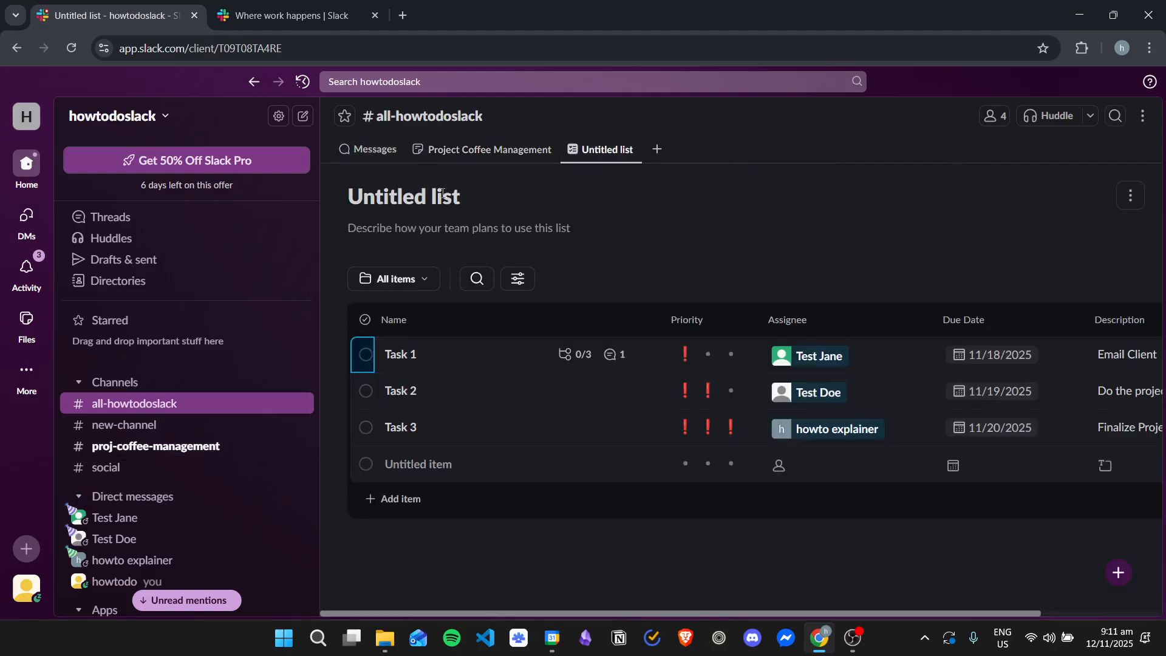
left_click(457, 197)
left_click_drag(457, 197, 205, 191)
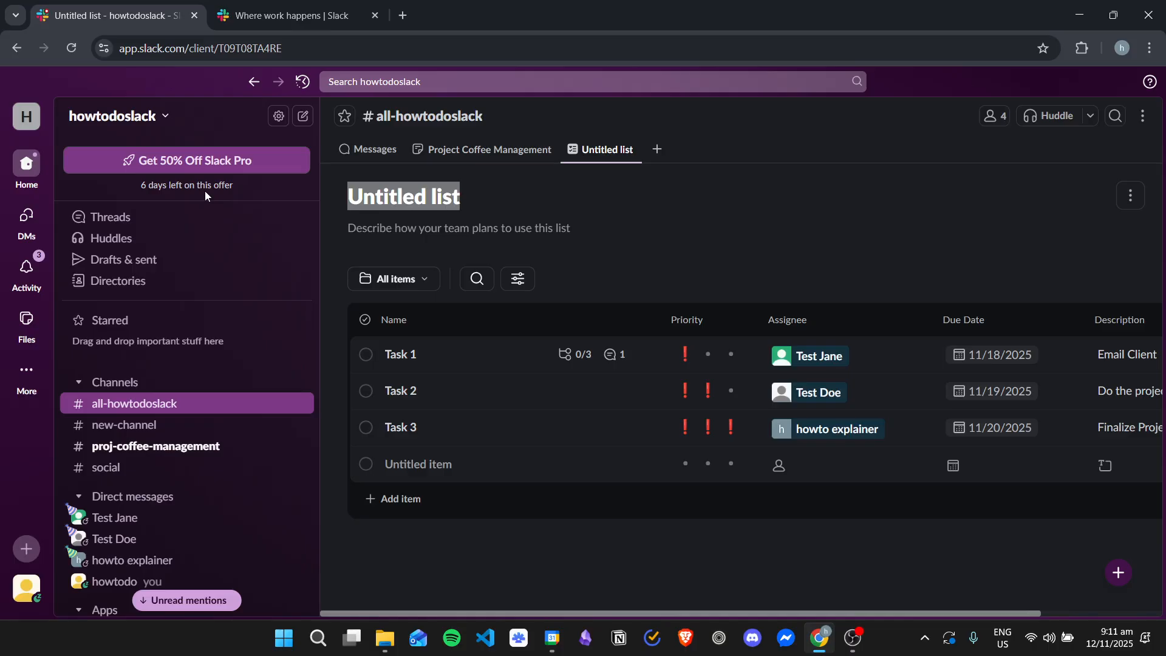
type("Project todo")
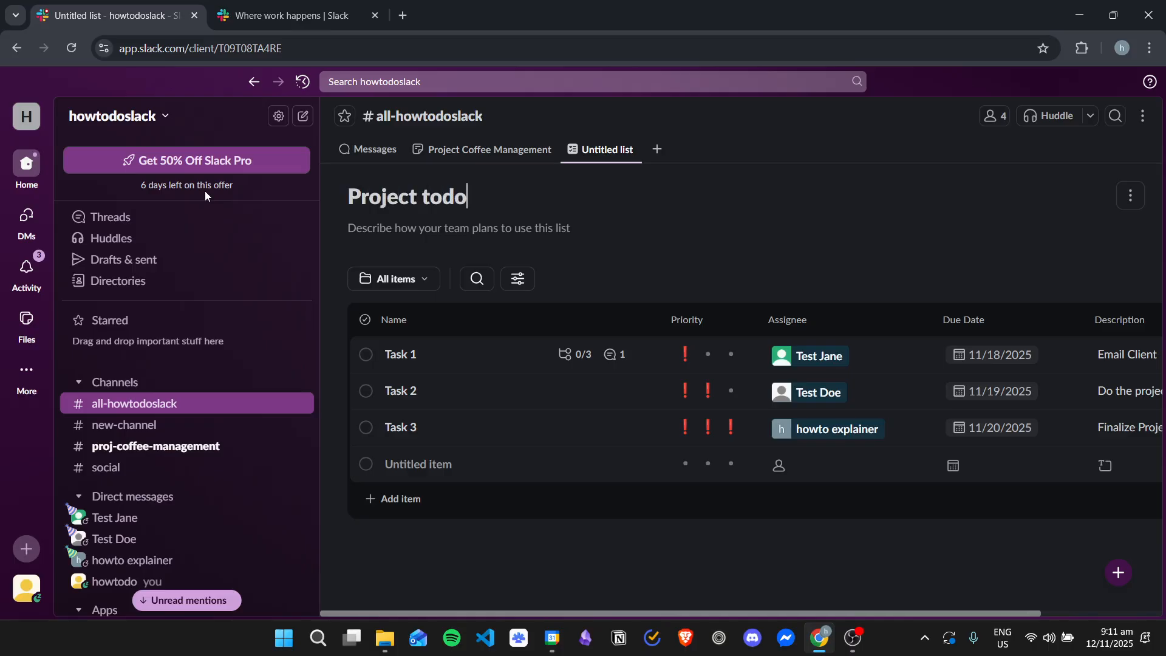